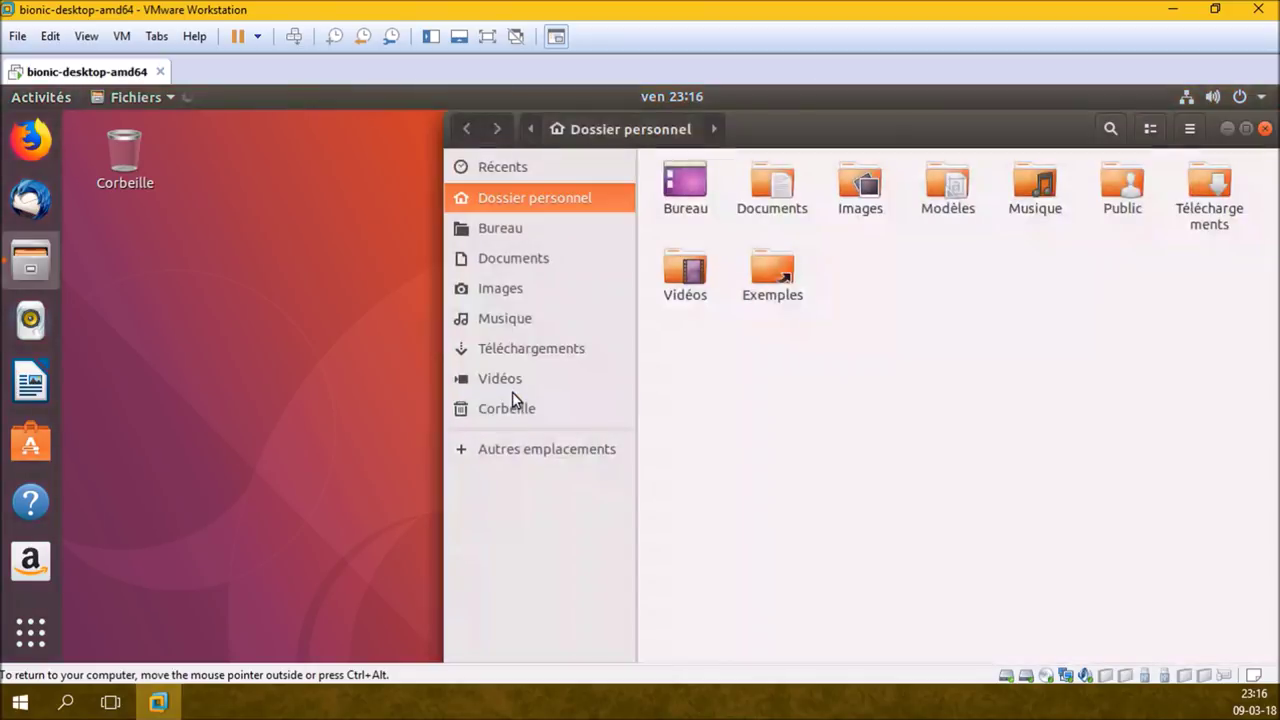
Maximize the file manager, view the drives listed under other locations, and close the window.
{"action": "left_click", "coordinate": [1246, 131]}
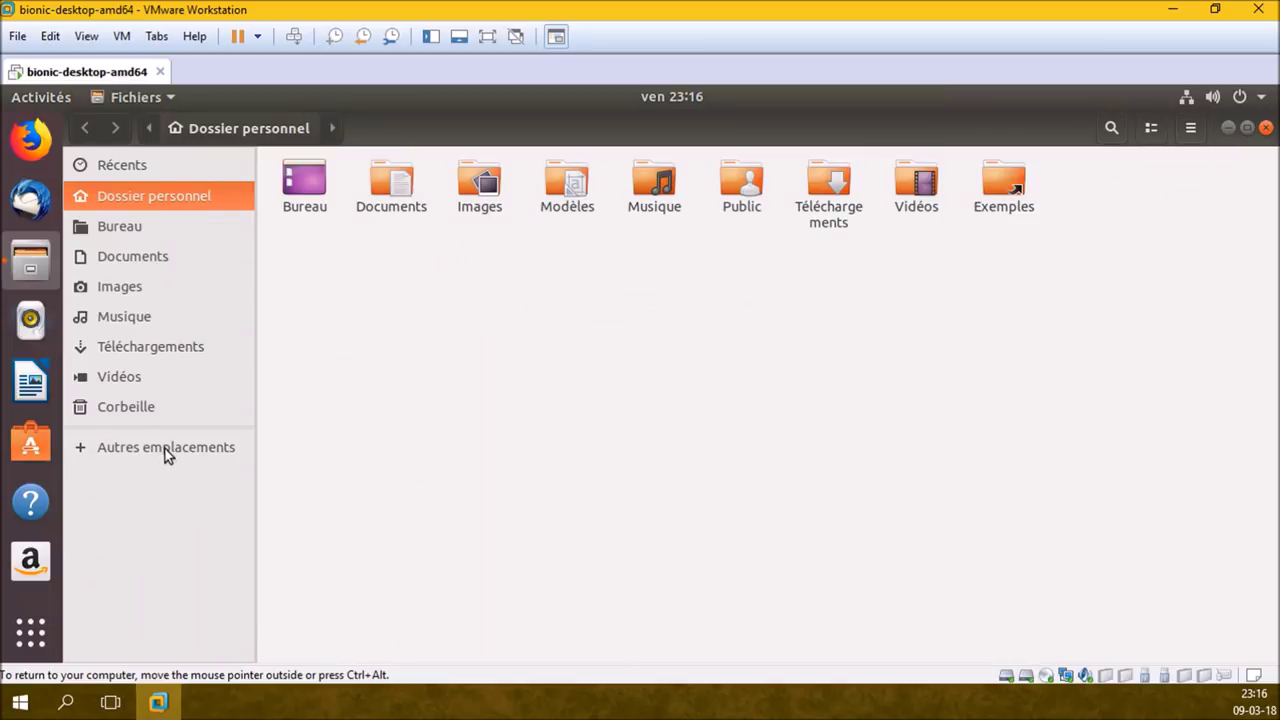
{"action": "left_click", "coordinate": [167, 450]}
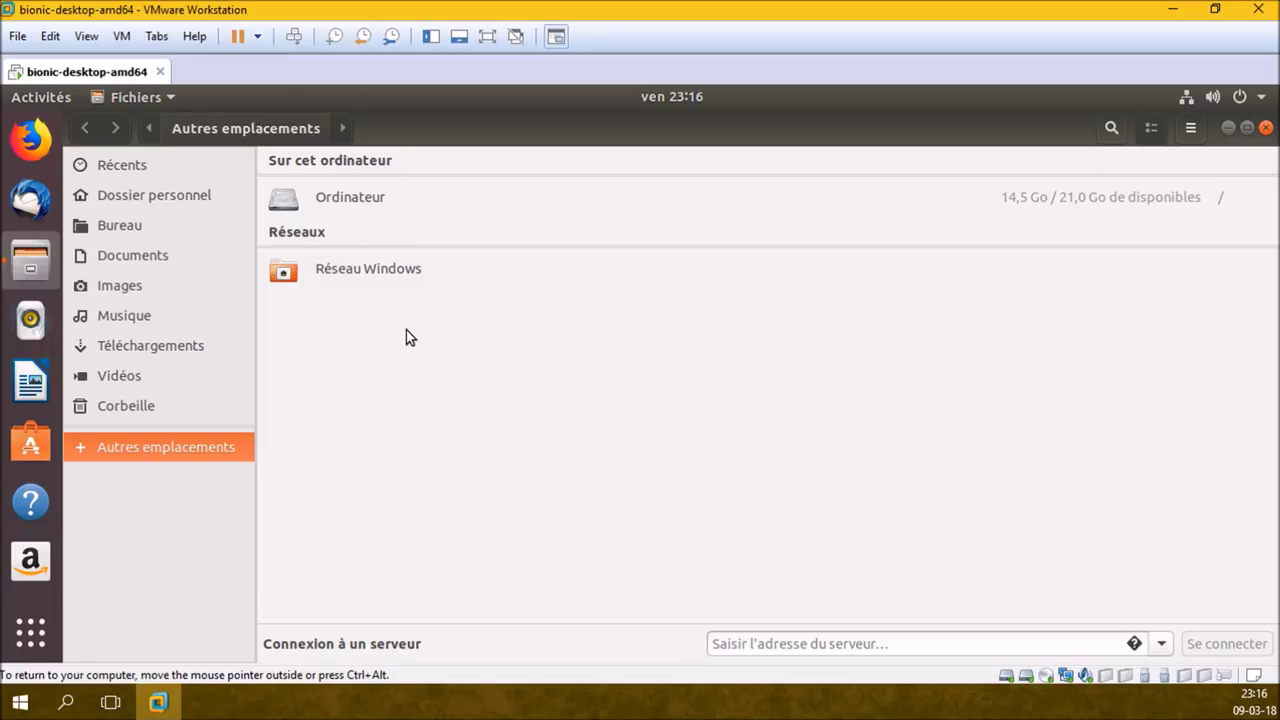
{"action": "left_click", "coordinate": [1265, 128]}
Search the applications for "gpart" and install GParted, authenticating with the account password.
{"action": "left_click", "coordinate": [30, 632]}
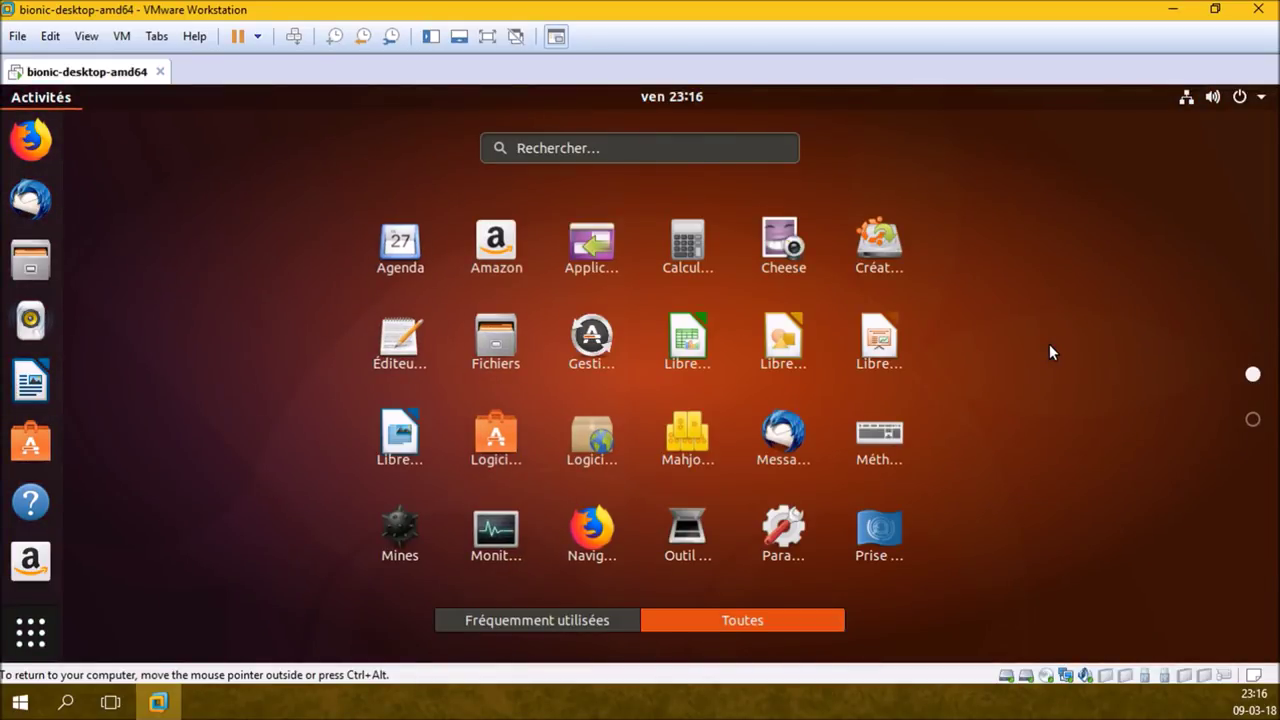
{"action": "type", "text": "gpart"}
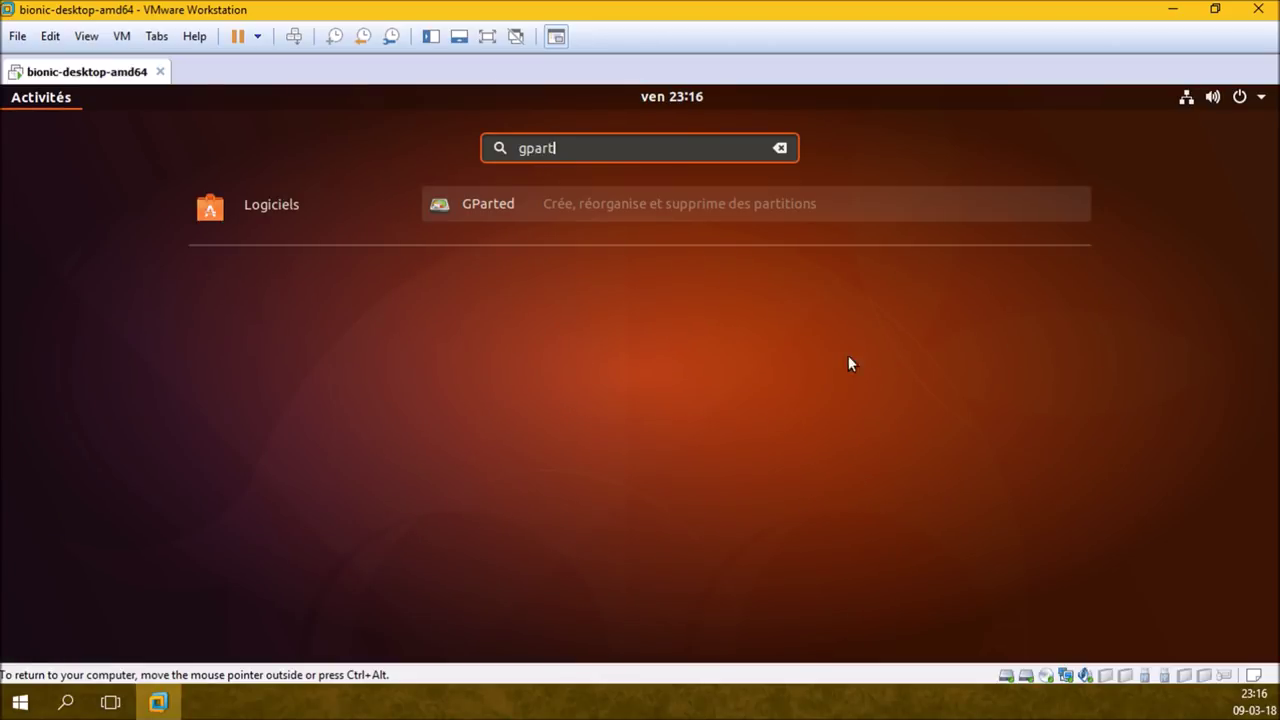
{"action": "left_click", "coordinate": [474, 203]}
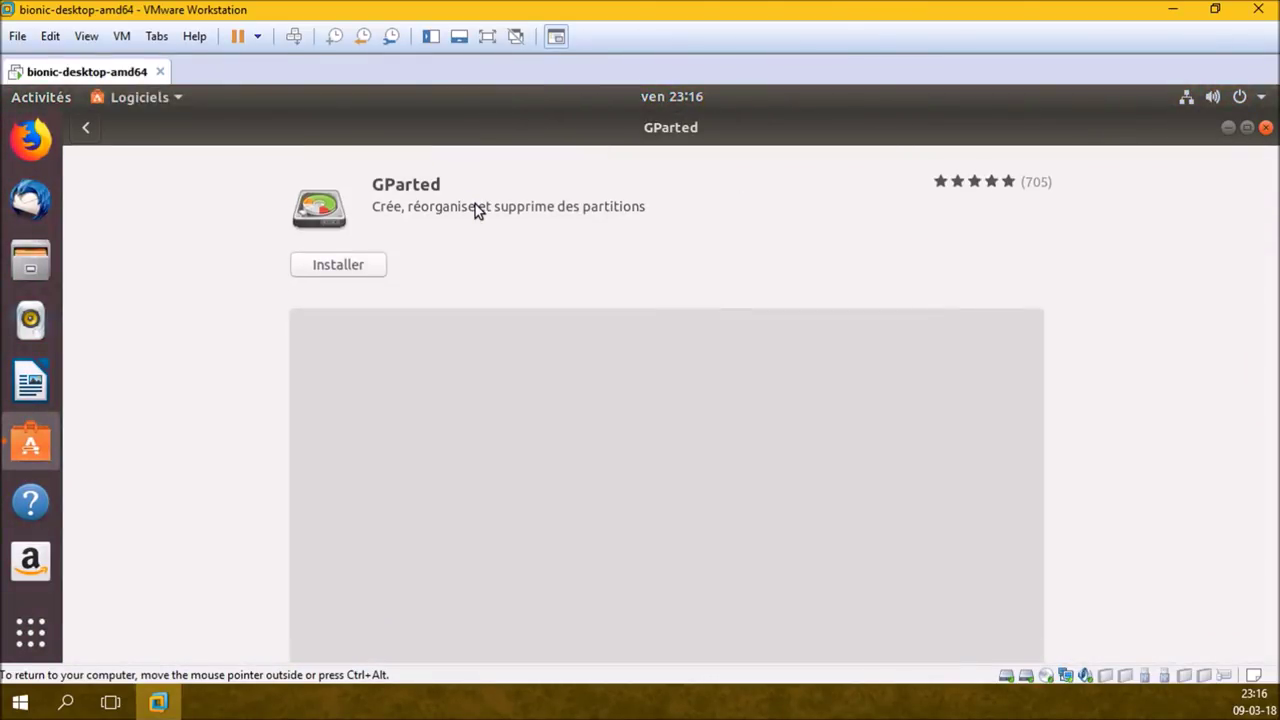
{"action": "left_click", "coordinate": [358, 268]}
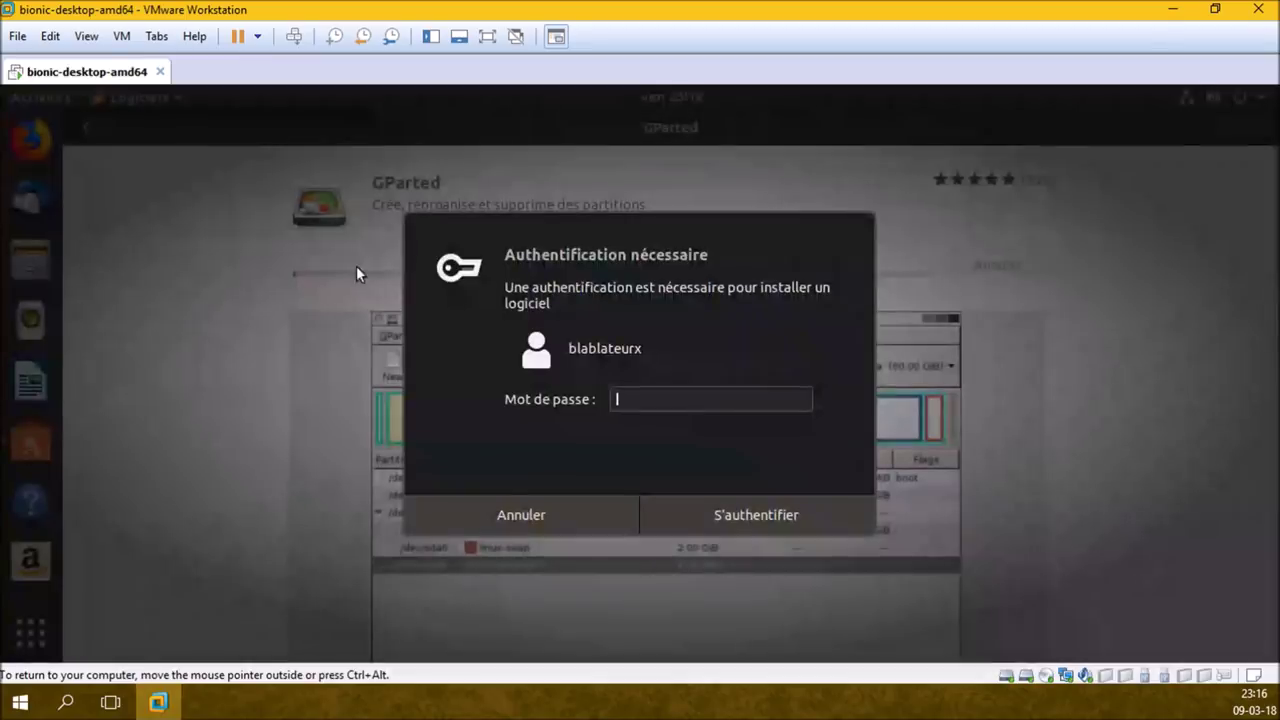
{"action": "type", "text": "******"}
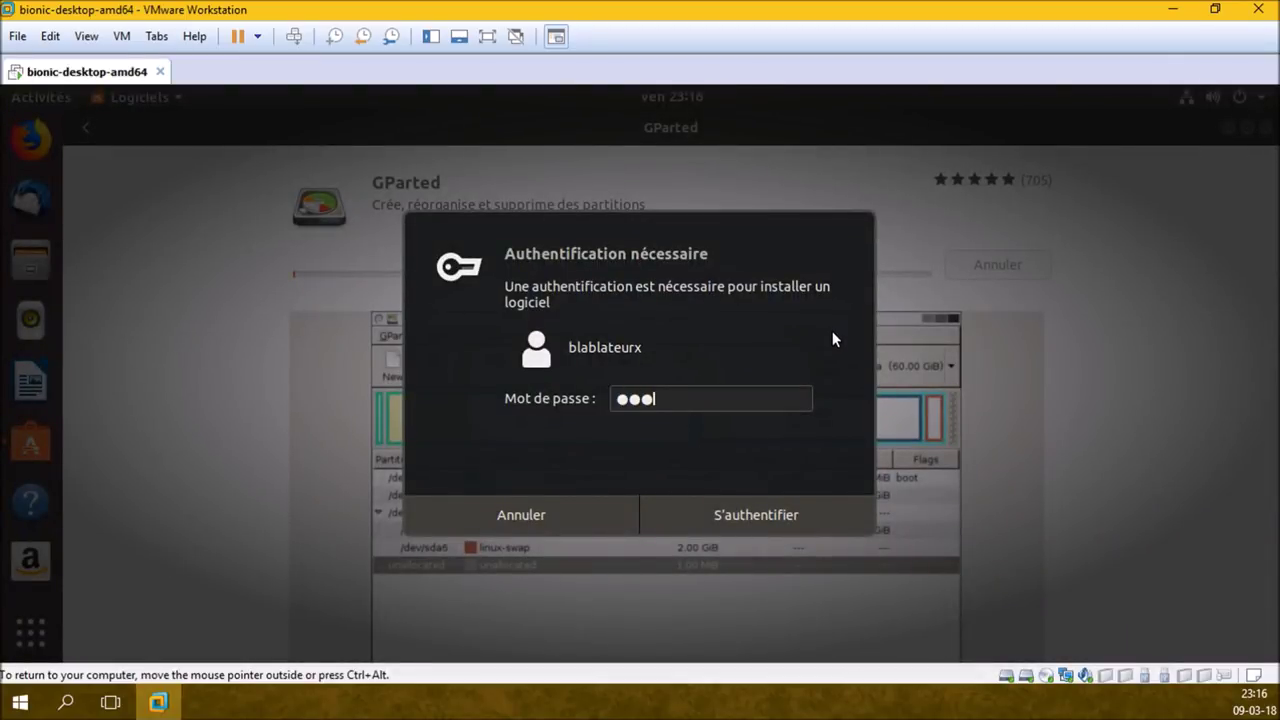
{"action": "key", "text": "Return"}
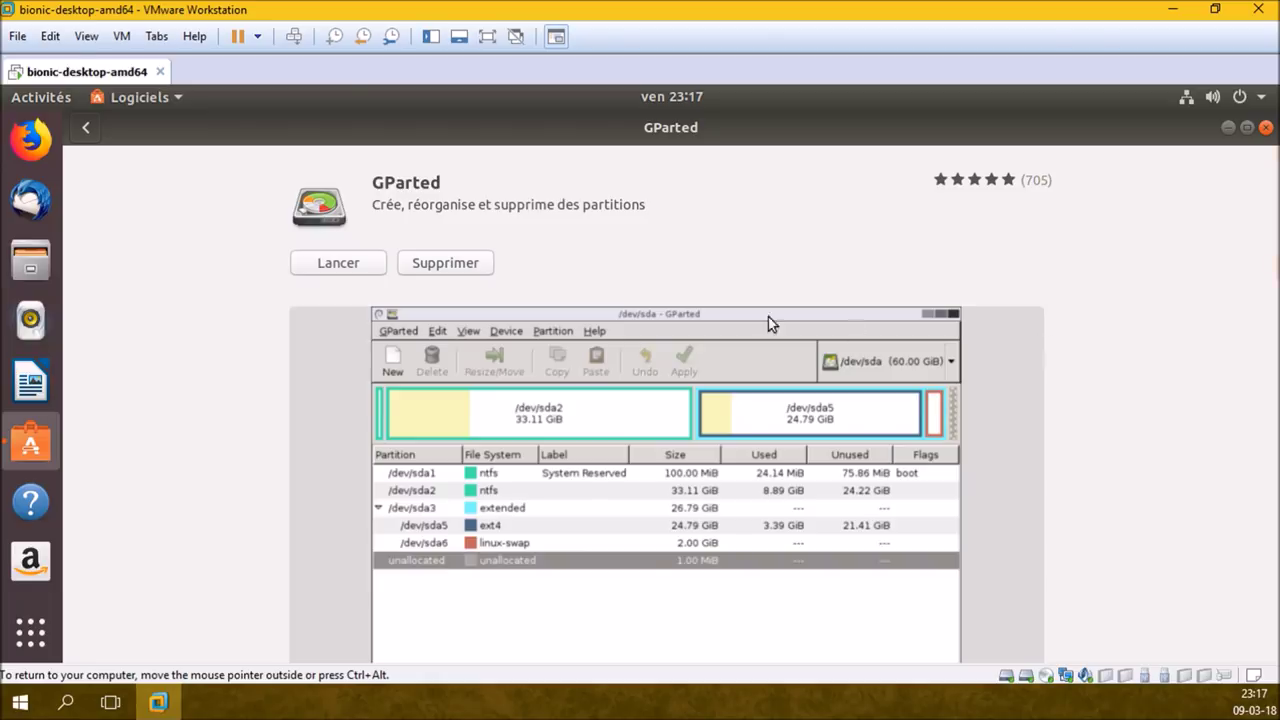
Launch GParted with the account password, close the software centre and maximize the GParted window.
{"action": "left_click", "coordinate": [341, 266]}
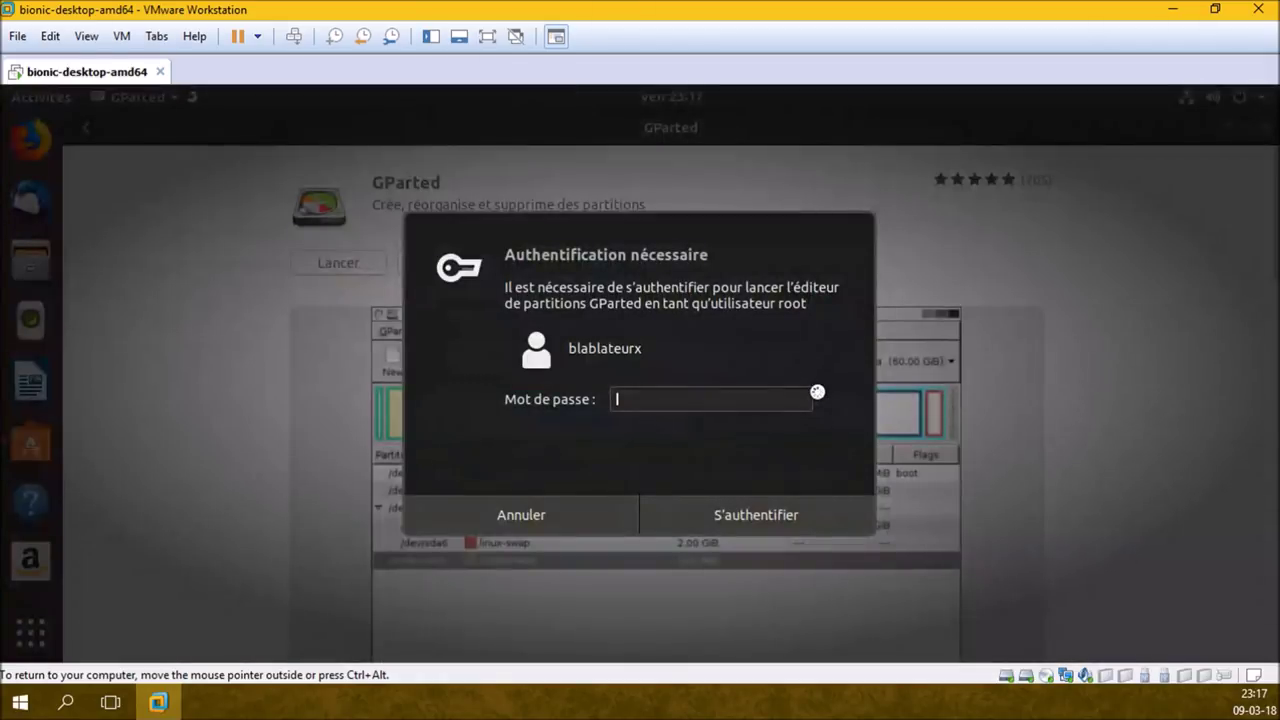
{"action": "type", "text": "******"}
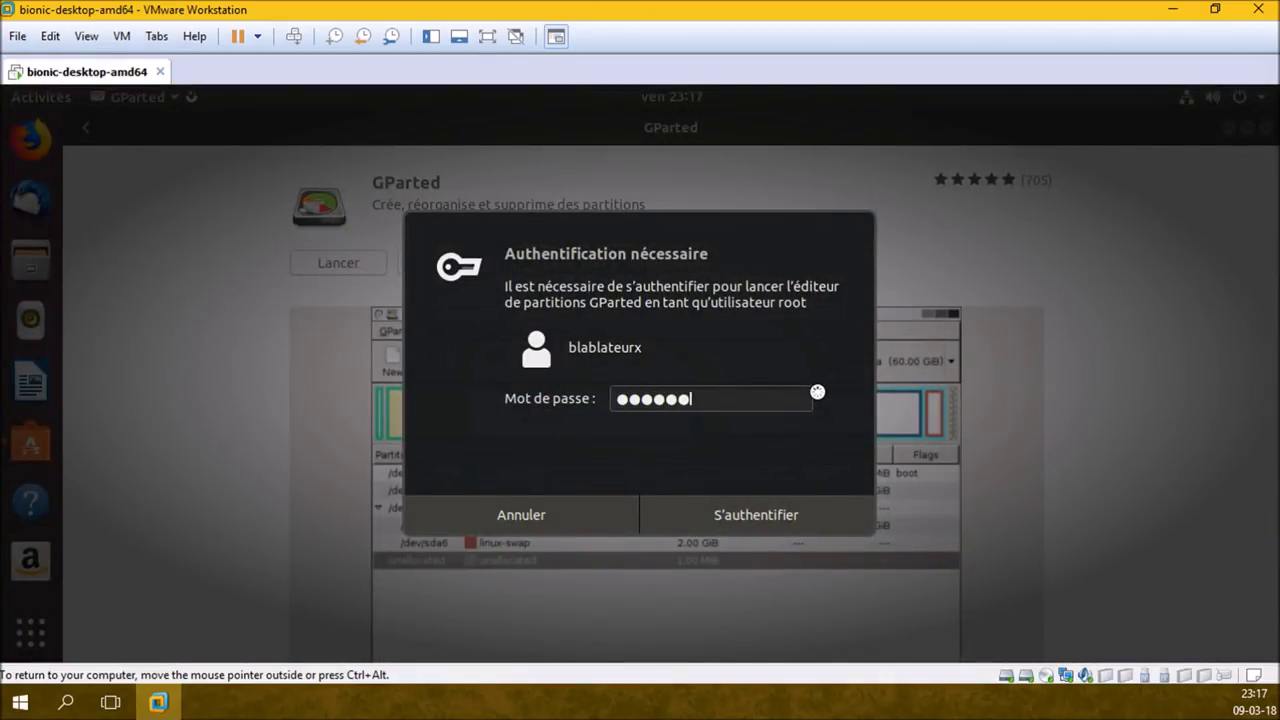
{"action": "key", "text": "Return"}
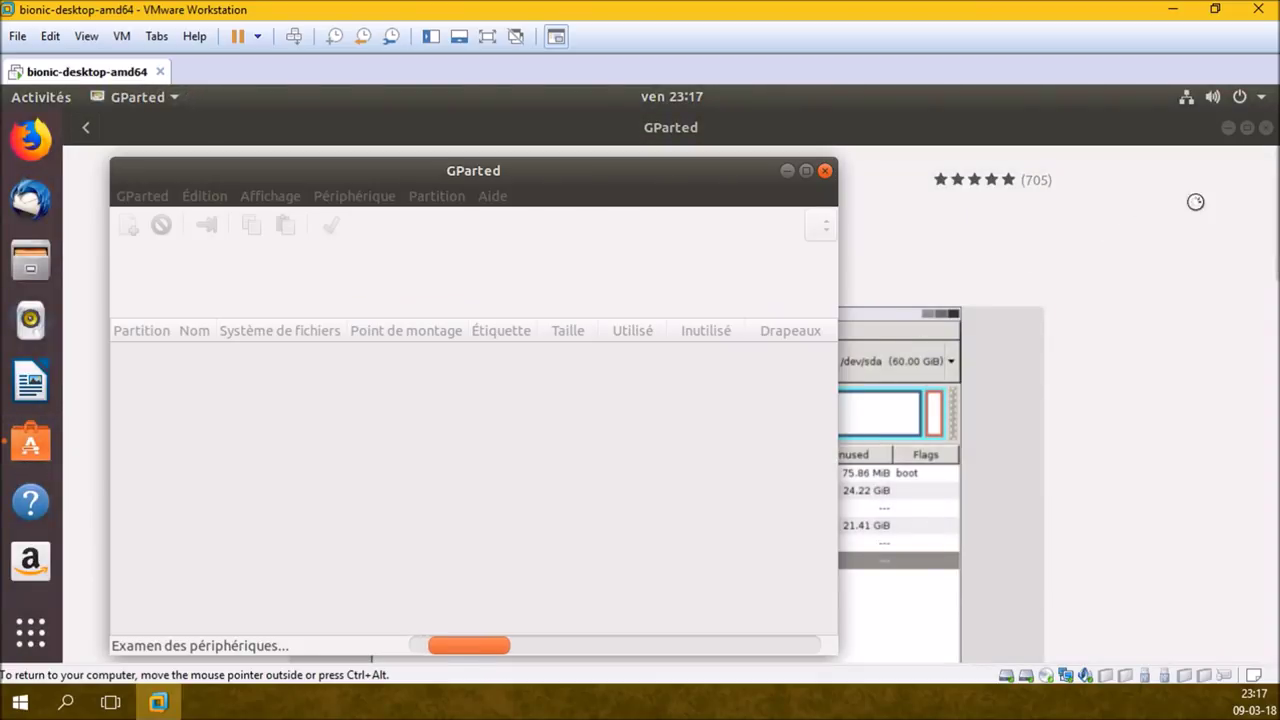
{"action": "left_click", "coordinate": [1265, 128]}
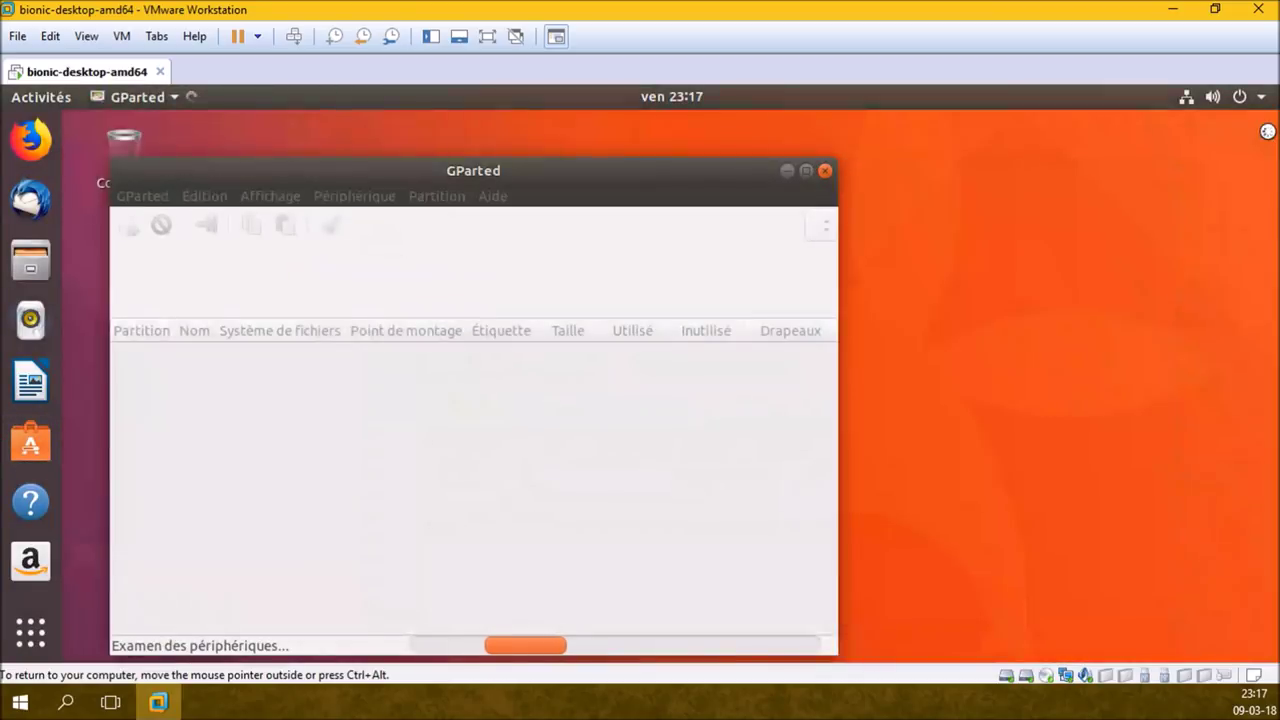
{"action": "left_click", "coordinate": [805, 171]}
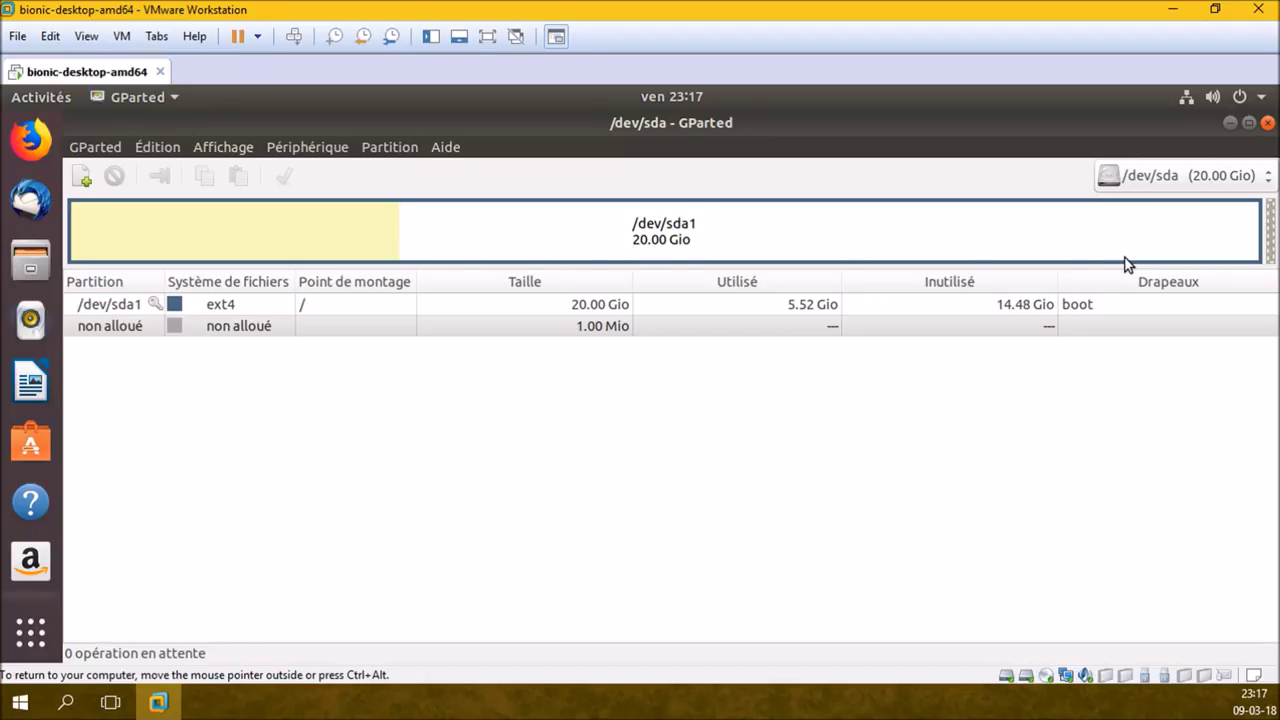
Select the /dev/sdb disk and create a new msdos partition table on it.
{"action": "left_click", "coordinate": [1151, 187]}
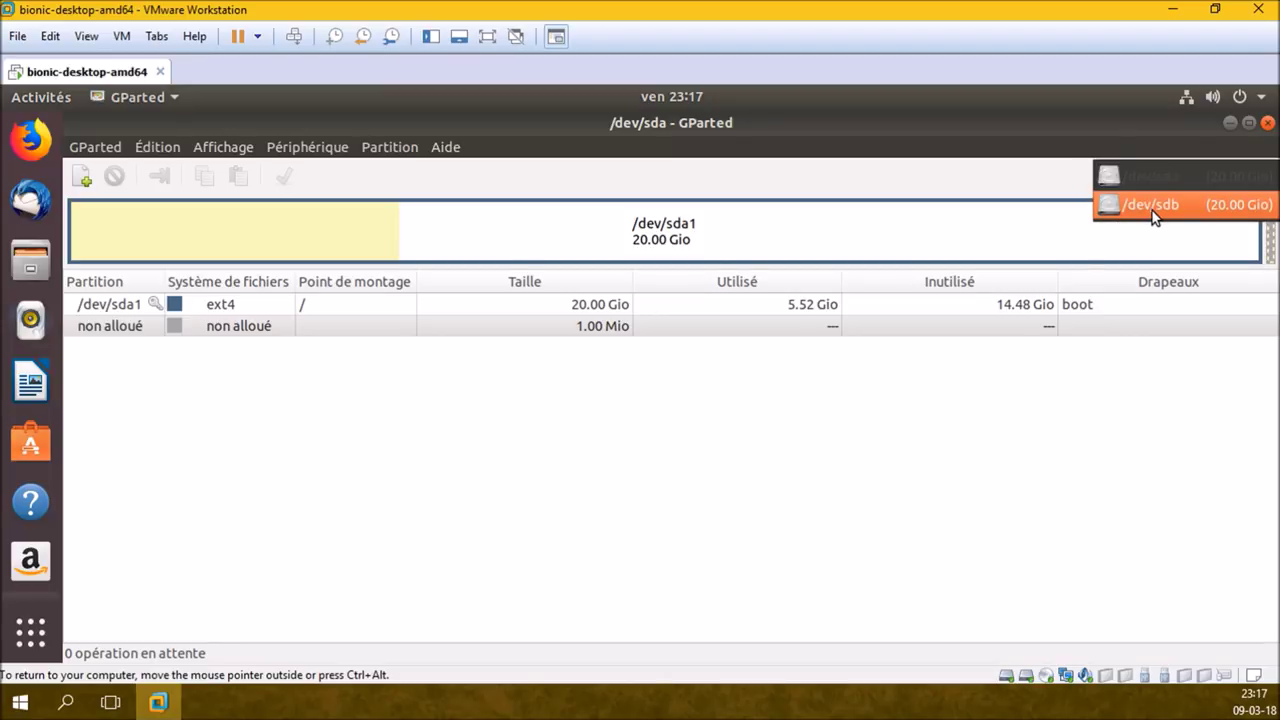
{"action": "left_click", "coordinate": [1154, 206]}
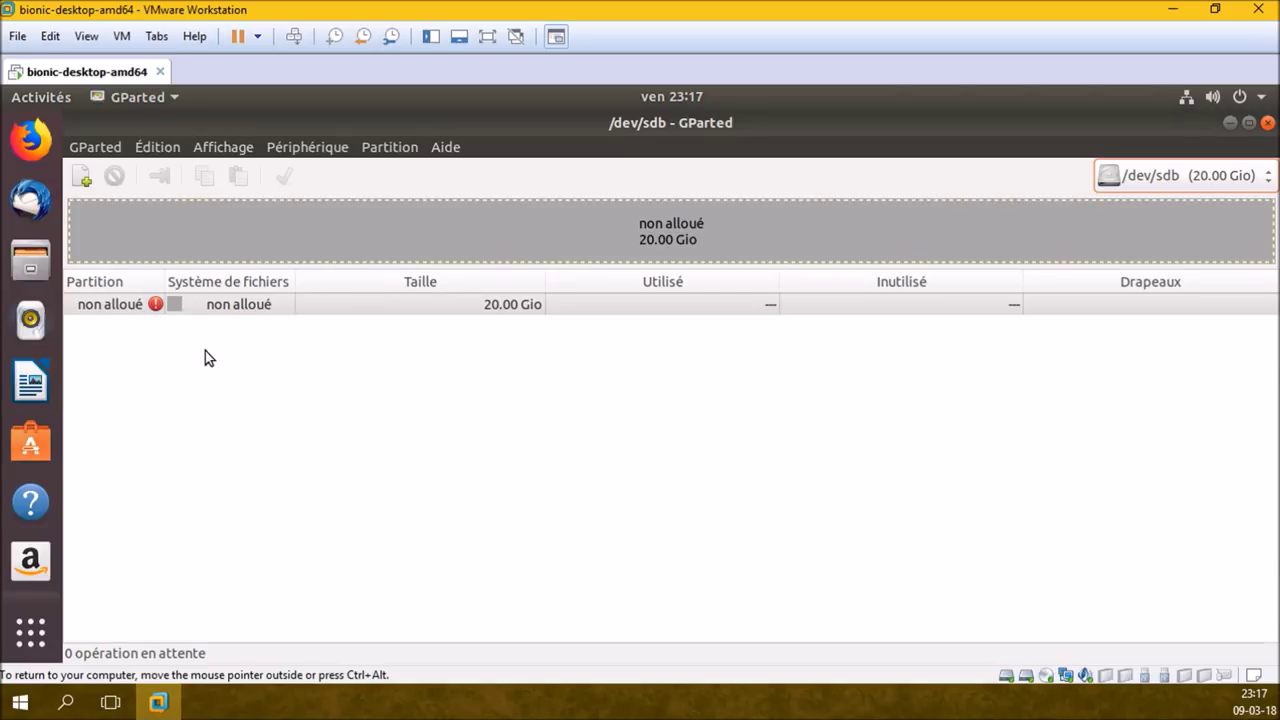
{"action": "left_click", "coordinate": [312, 150]}
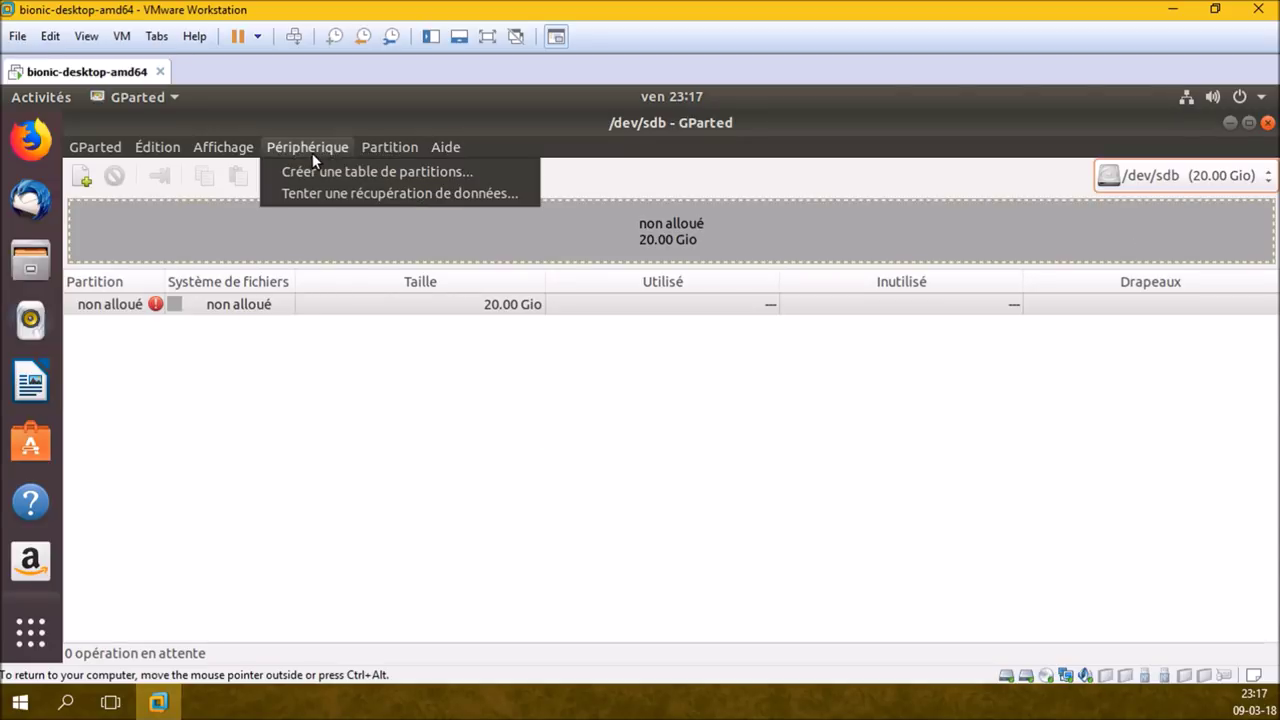
{"action": "left_click", "coordinate": [320, 172]}
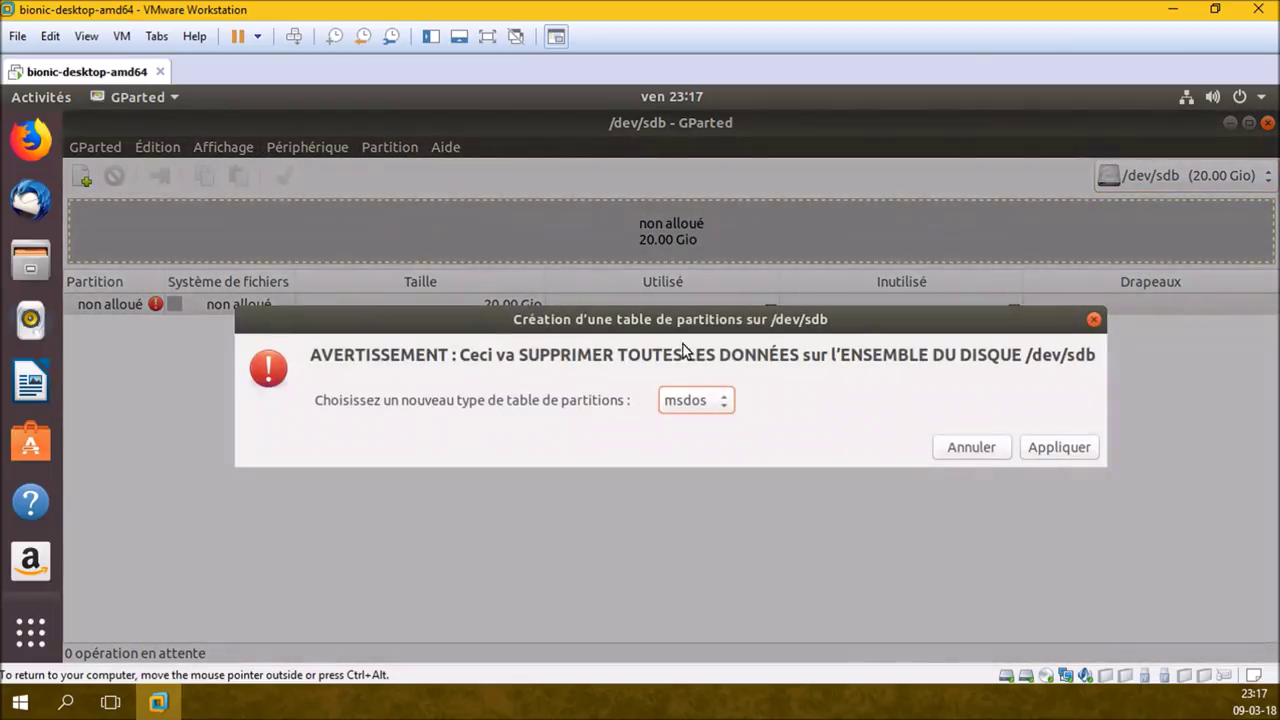
{"action": "left_click", "coordinate": [1040, 448]}
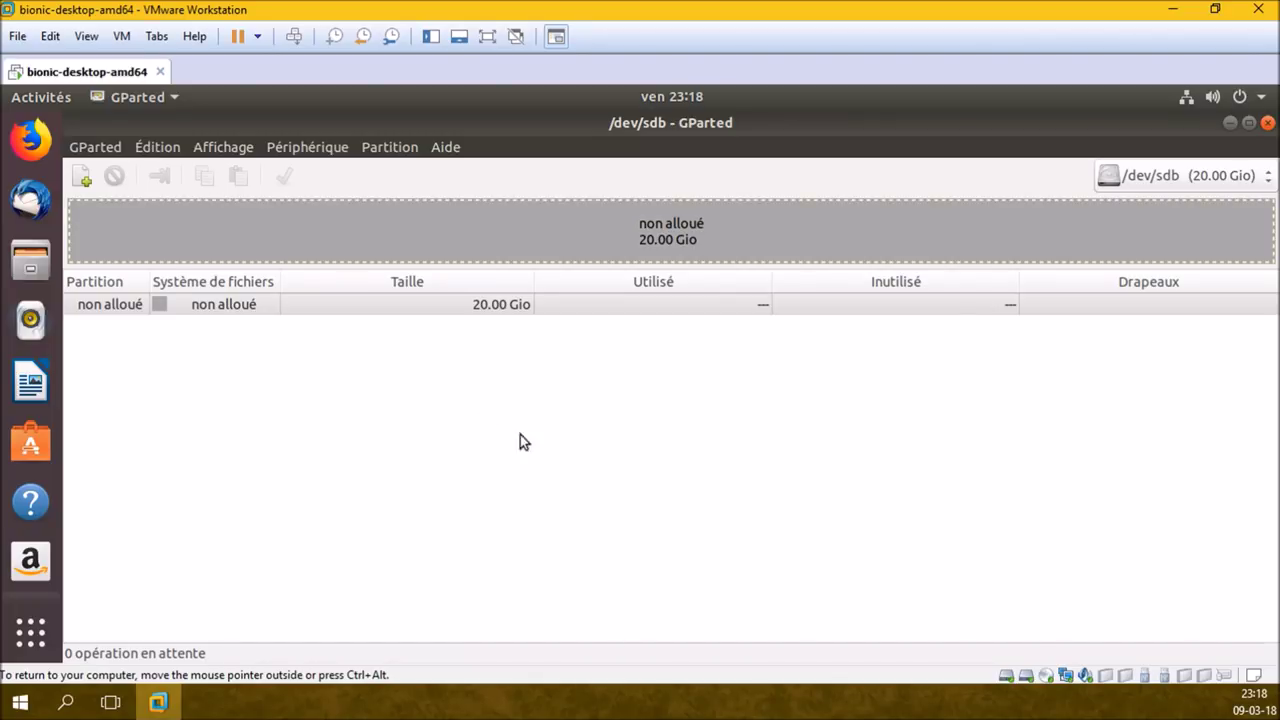
Add a new primary ext4 partition labelled "data" across the full 20479 MiB of /dev/sdb.
{"action": "left_click", "coordinate": [391, 148]}
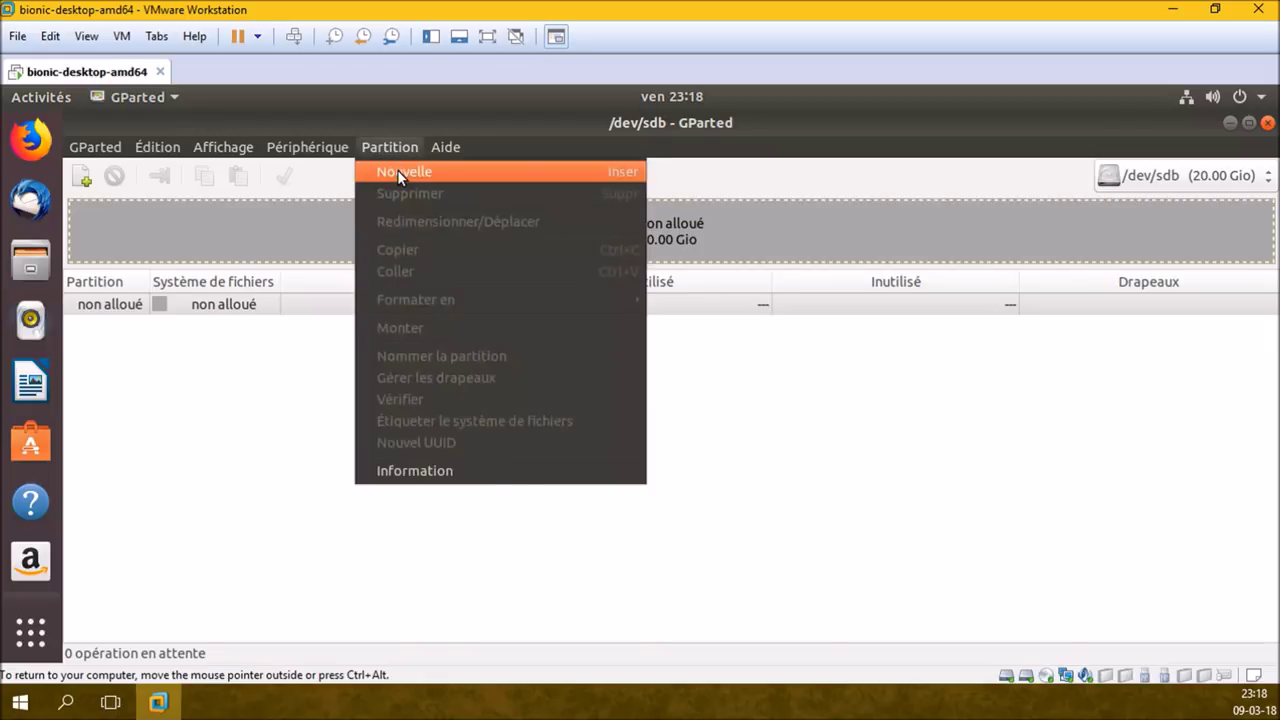
{"action": "left_click", "coordinate": [399, 171]}
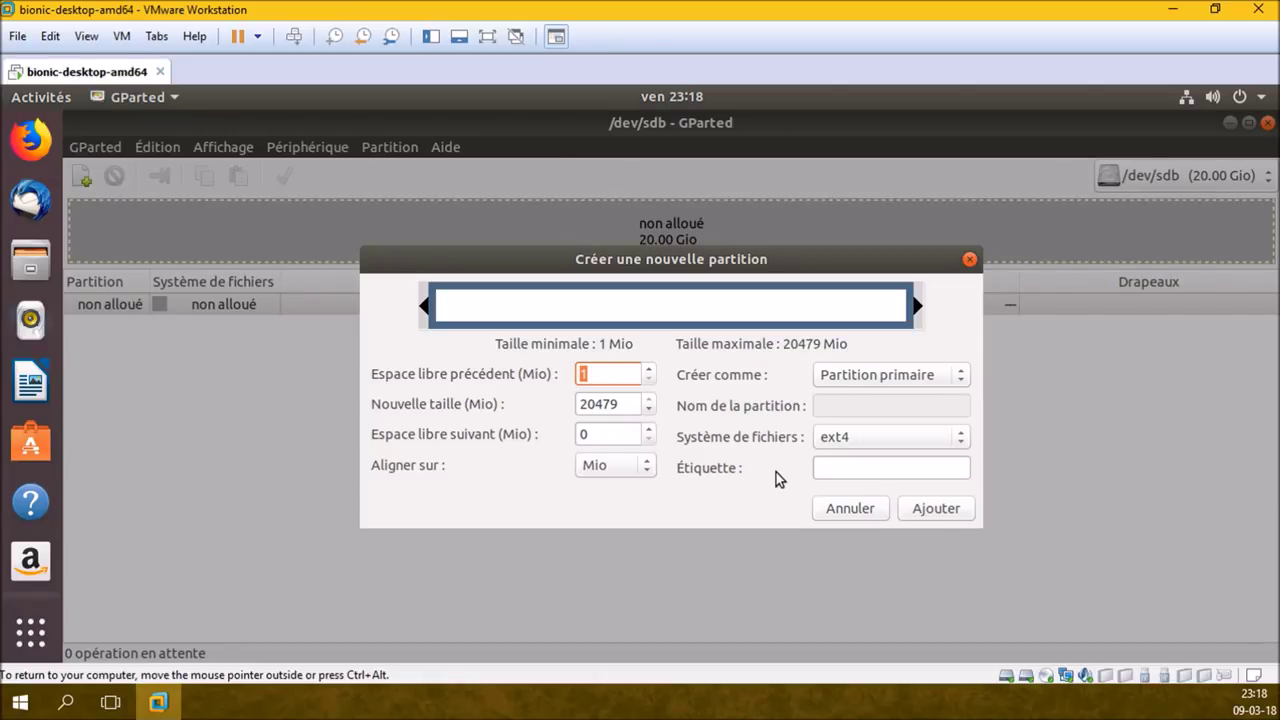
{"action": "left_click", "coordinate": [871, 442]}
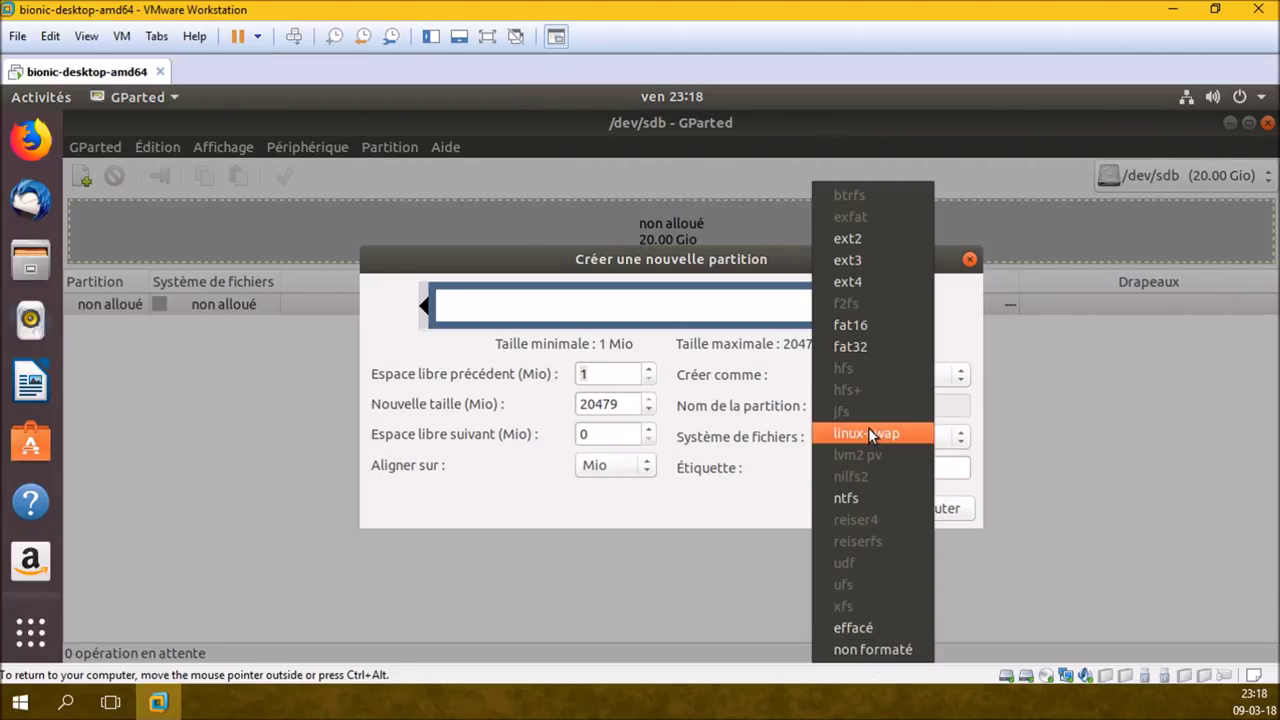
{"action": "left_click", "coordinate": [716, 507]}
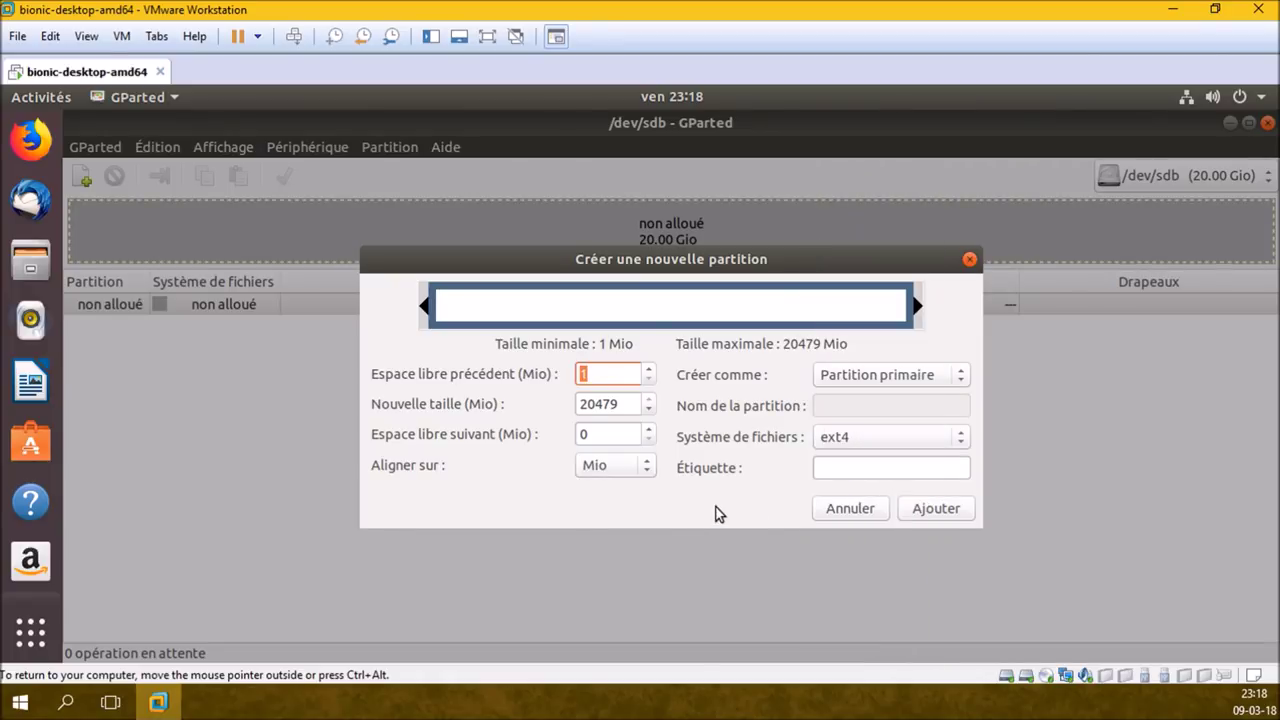
{"action": "left_click", "coordinate": [867, 467]}
{"action": "type", "text": "data"}
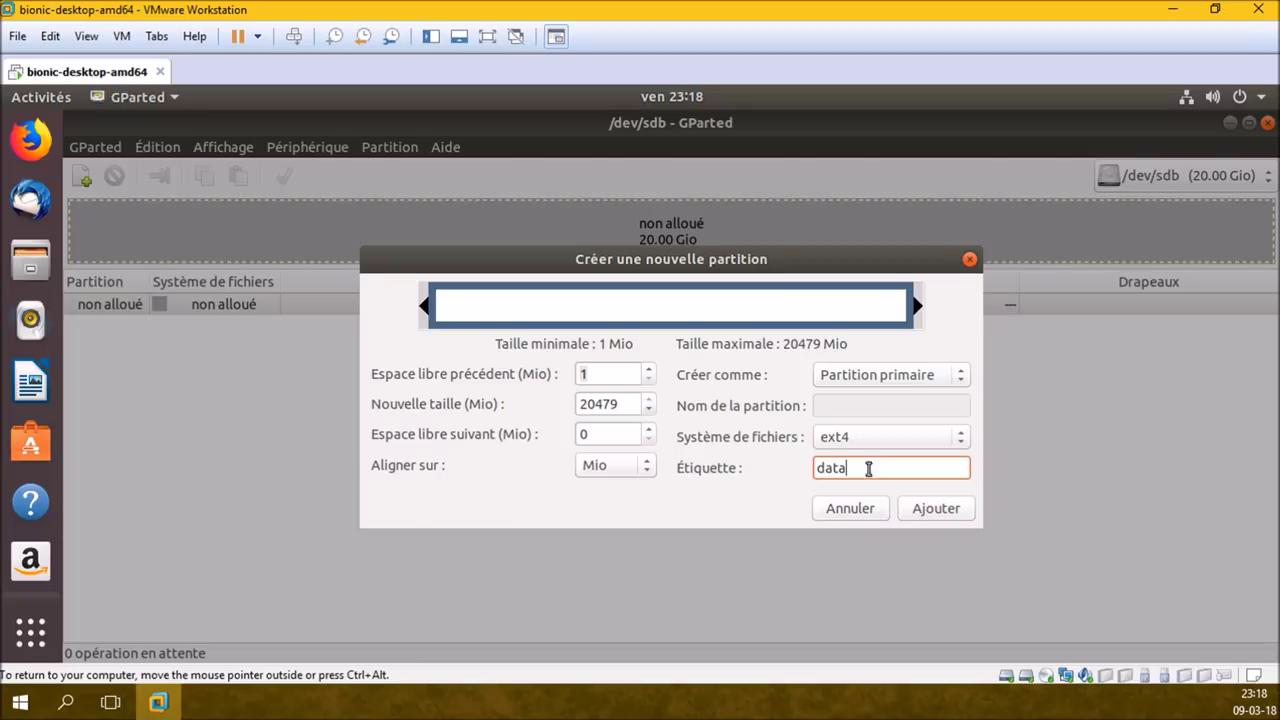
{"action": "left_click", "coordinate": [920, 512]}
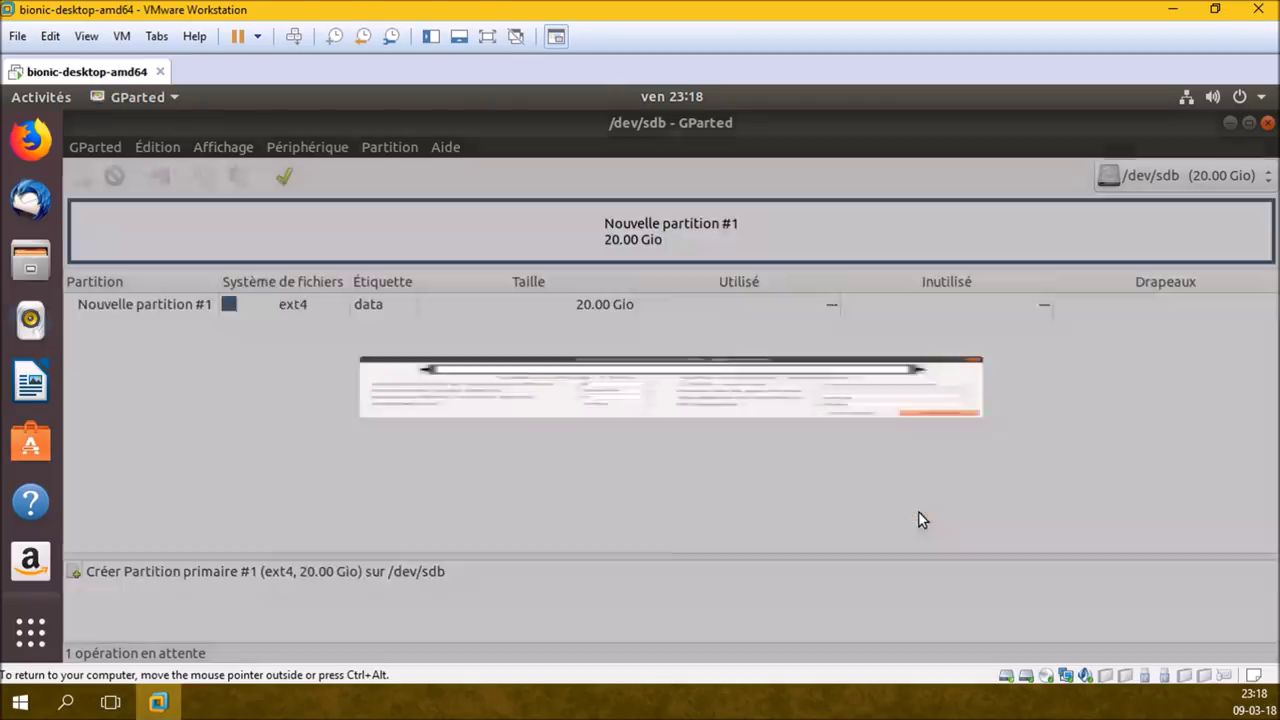
Apply the pending partition creation on /dev/sdb and close GParted.
{"action": "left_click", "coordinate": [275, 181]}
{"action": "left_click", "coordinate": [890, 459]}
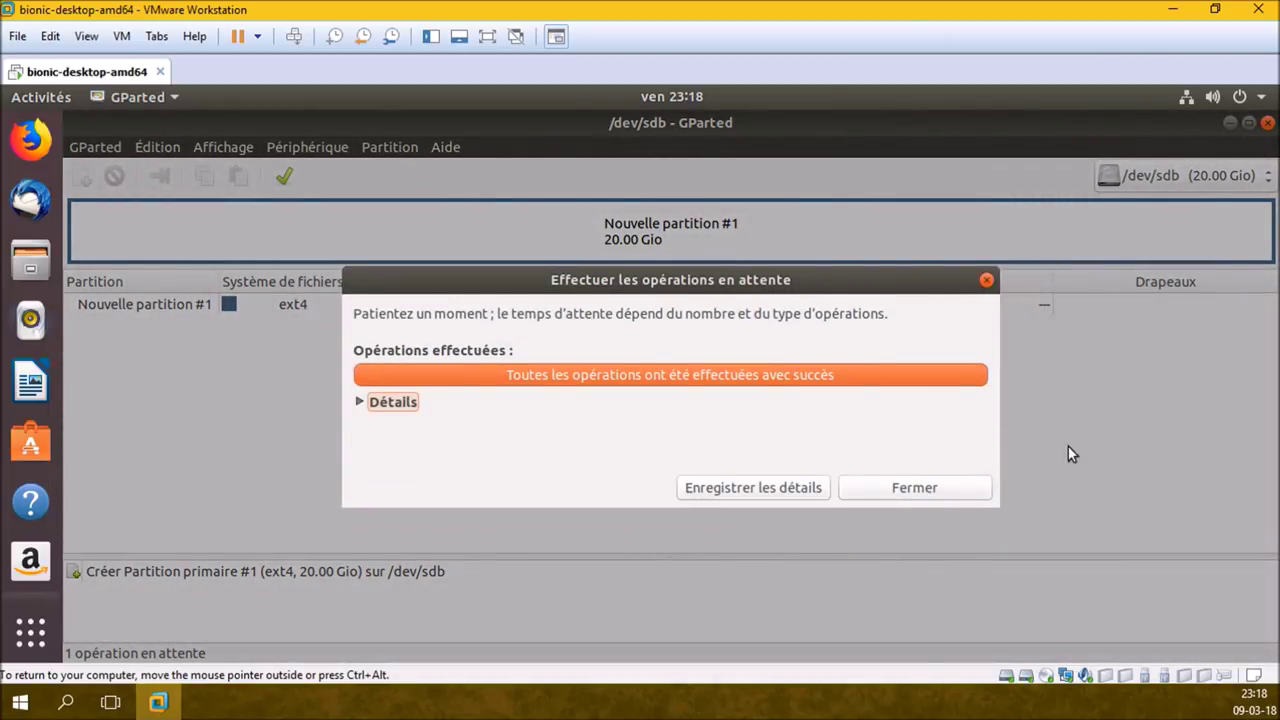
{"action": "left_click", "coordinate": [979, 488]}
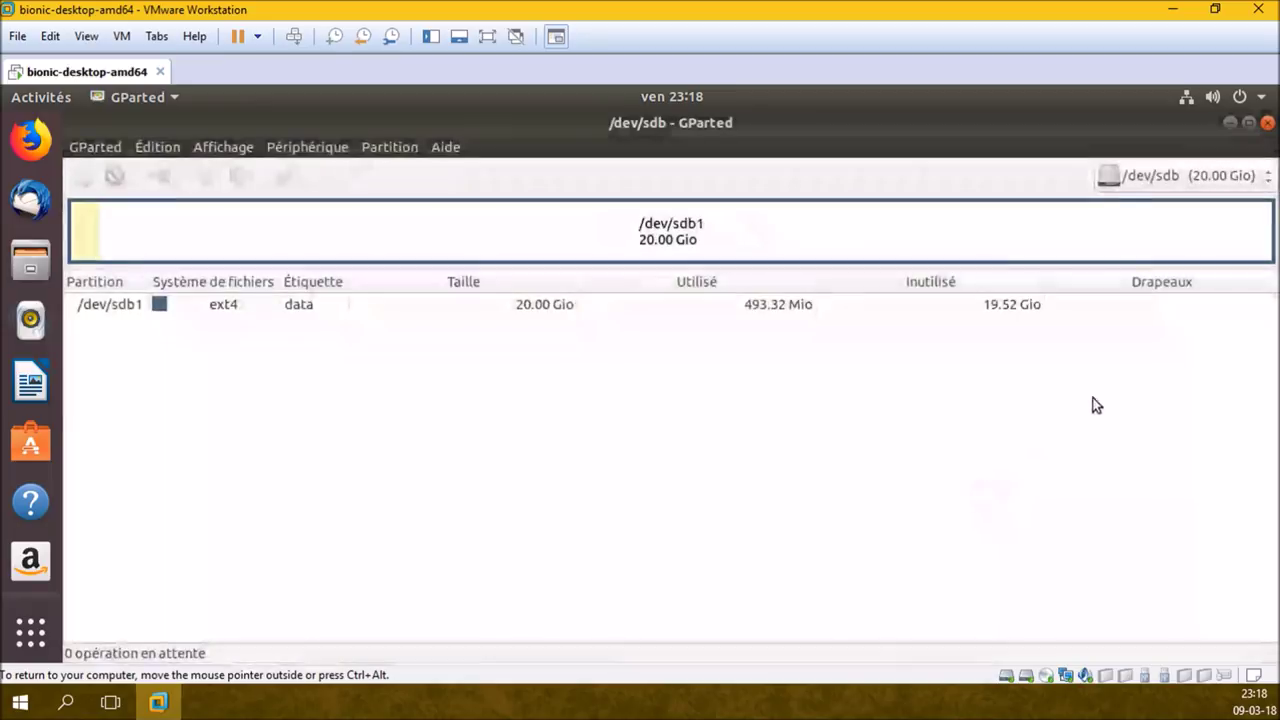
{"action": "left_click", "coordinate": [1267, 123]}
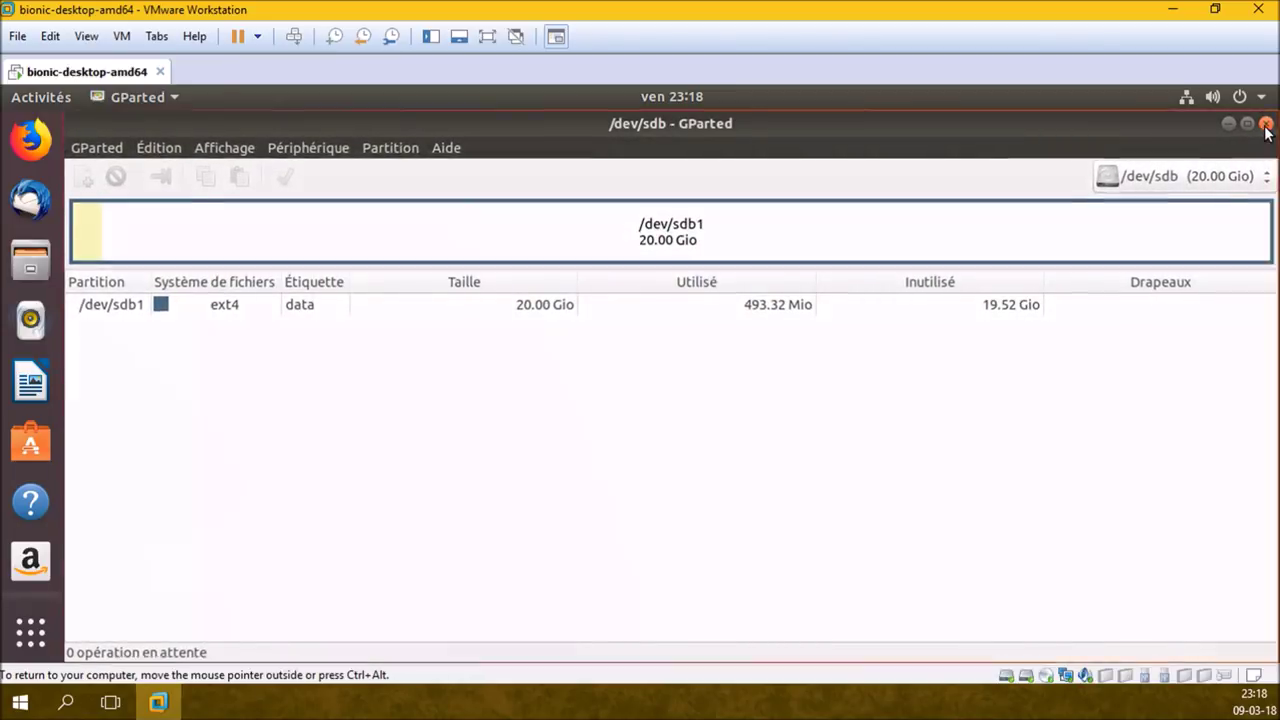
Open the data volume from the file manager's other locations, check whether folders can be created there, and close the window.
{"action": "left_click", "coordinate": [30, 265]}
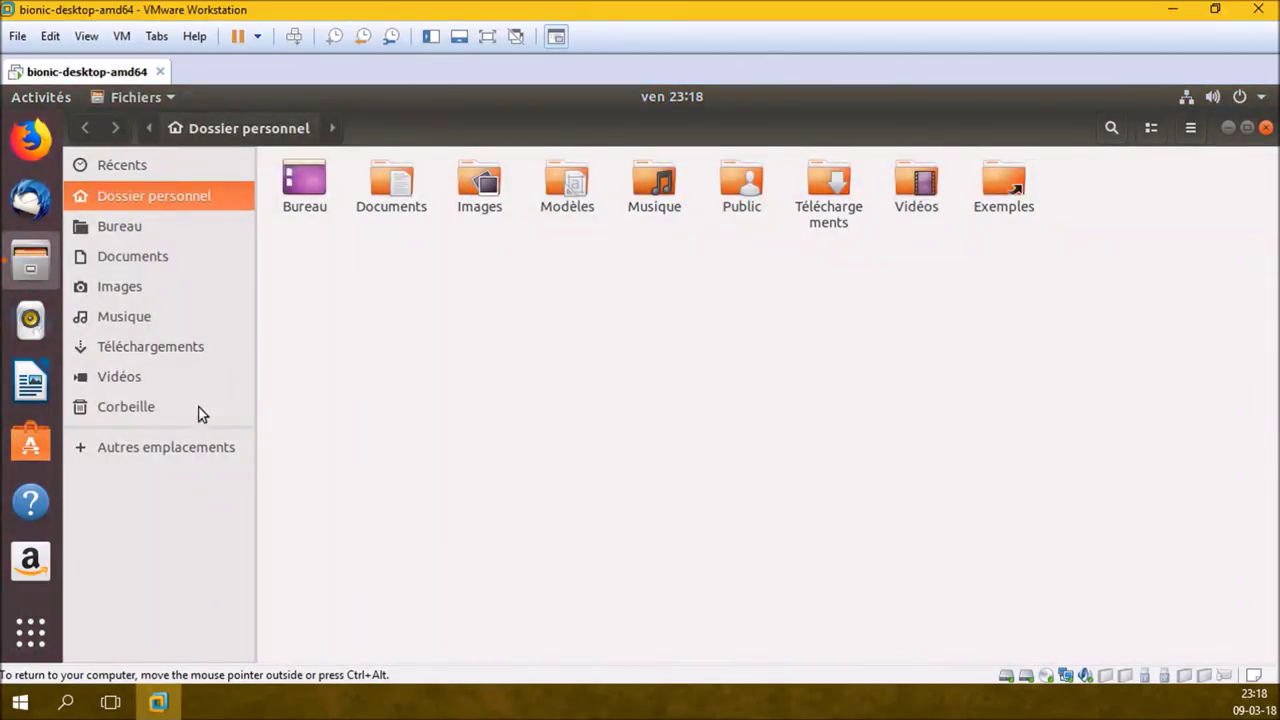
{"action": "left_click", "coordinate": [208, 445]}
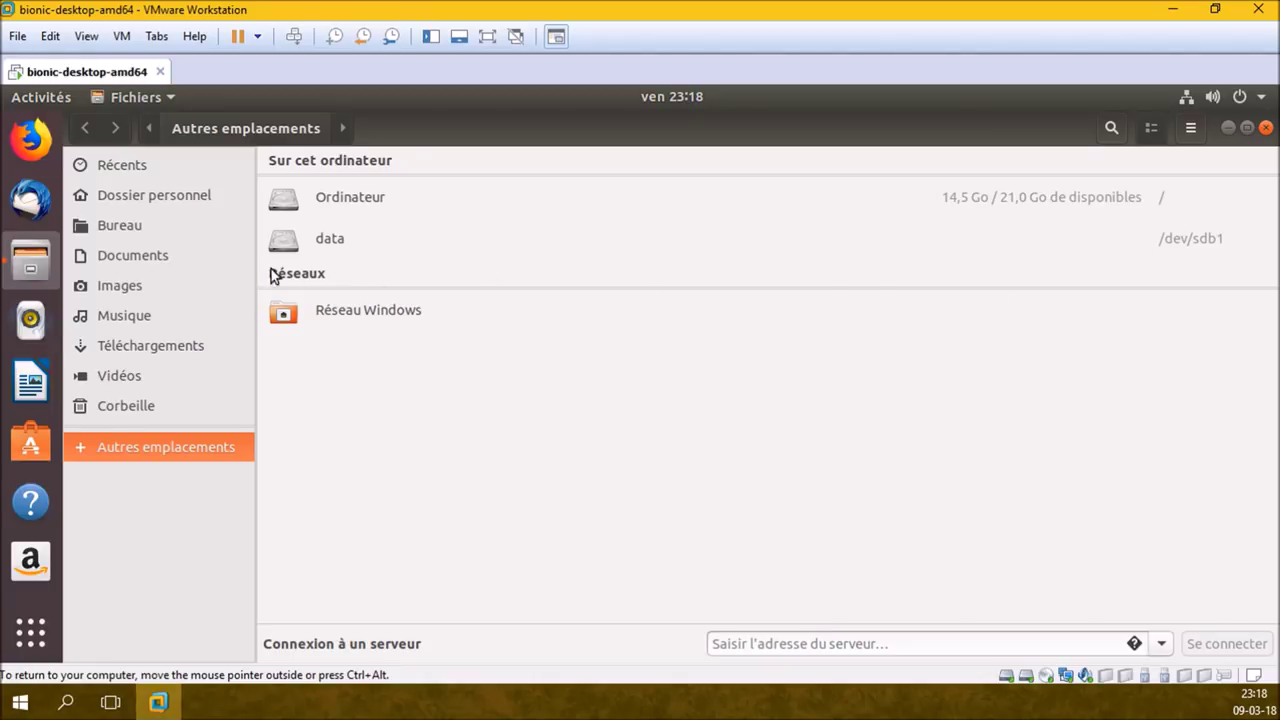
{"action": "left_click", "coordinate": [330, 238]}
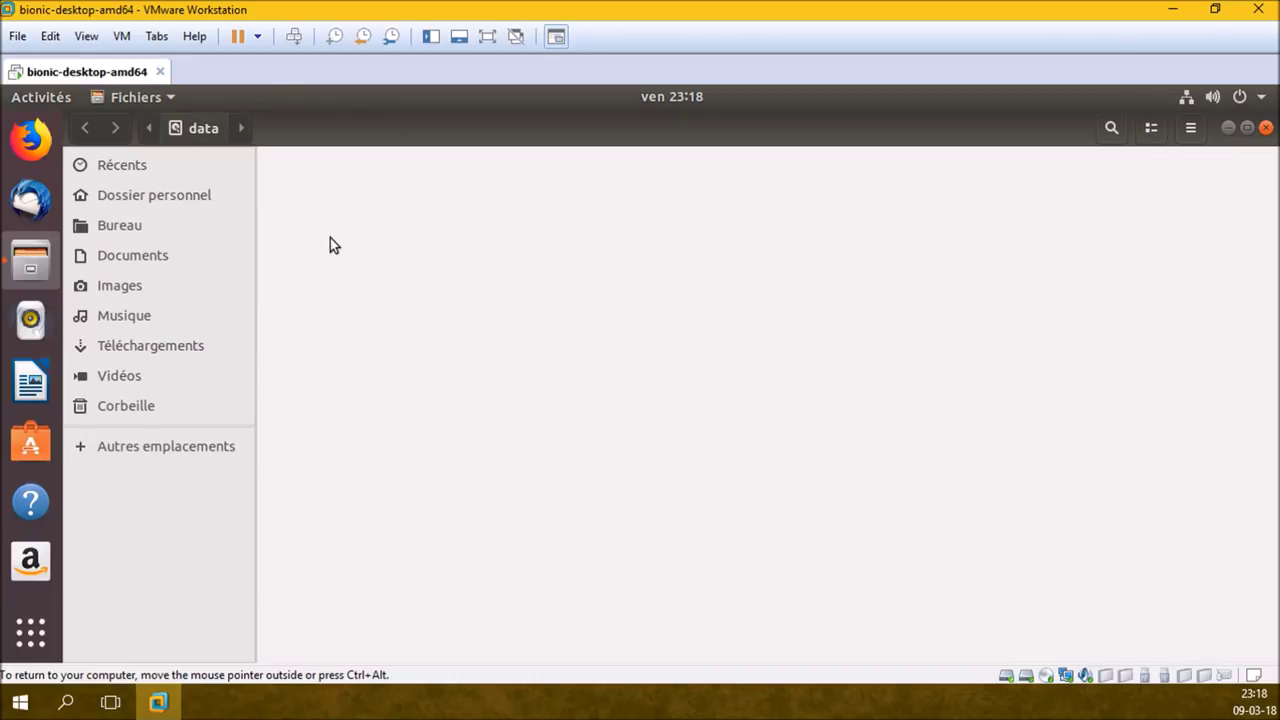
{"action": "right_click", "coordinate": [414, 311]}
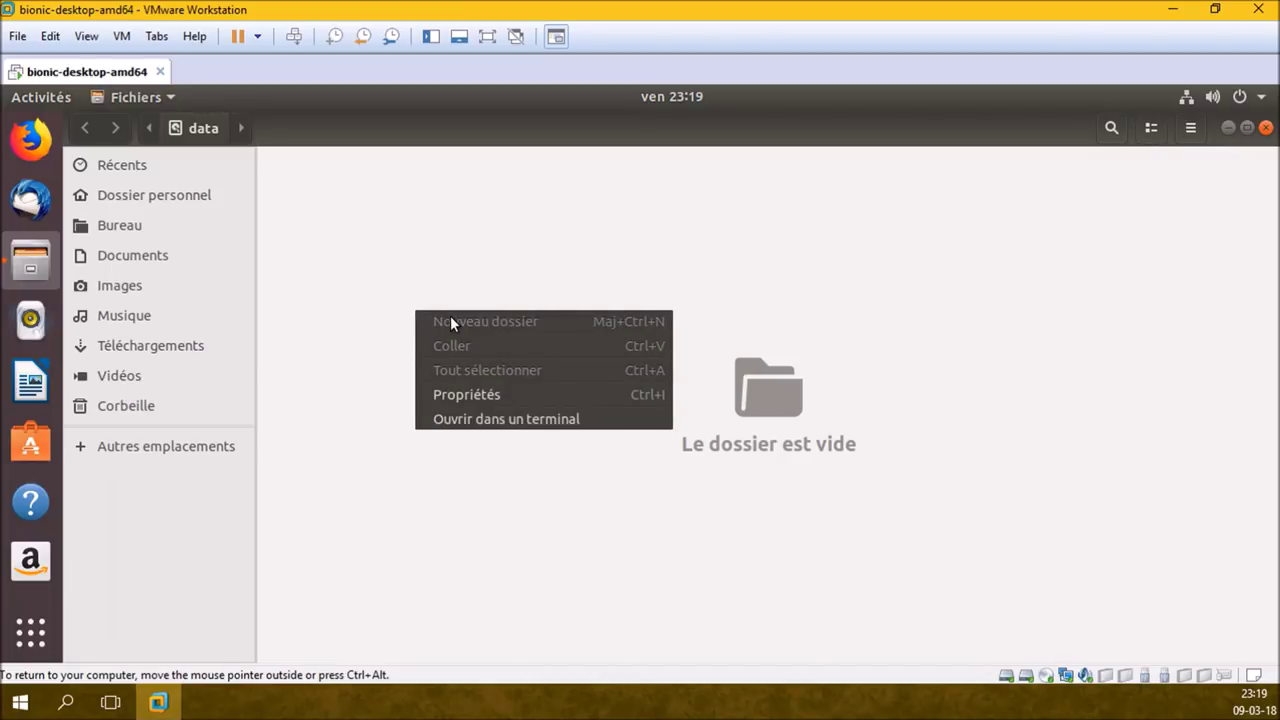
{"action": "left_click", "coordinate": [650, 216]}
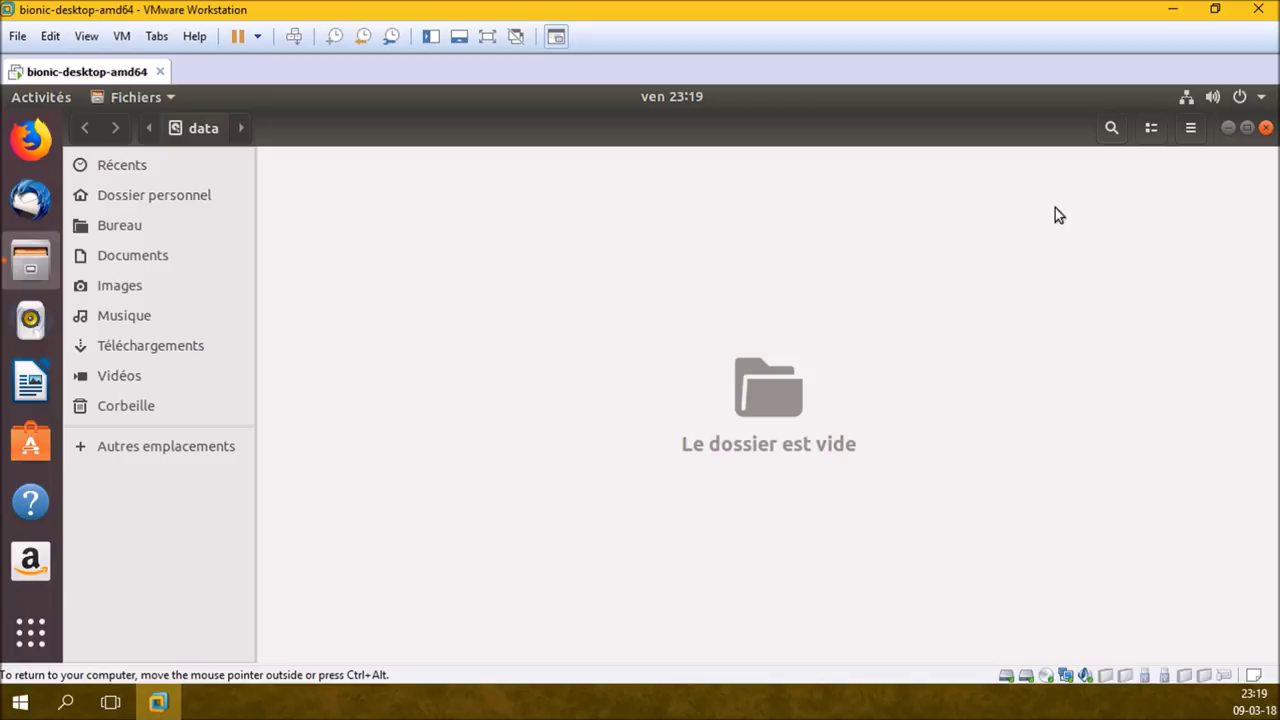
{"action": "left_click", "coordinate": [1266, 129]}
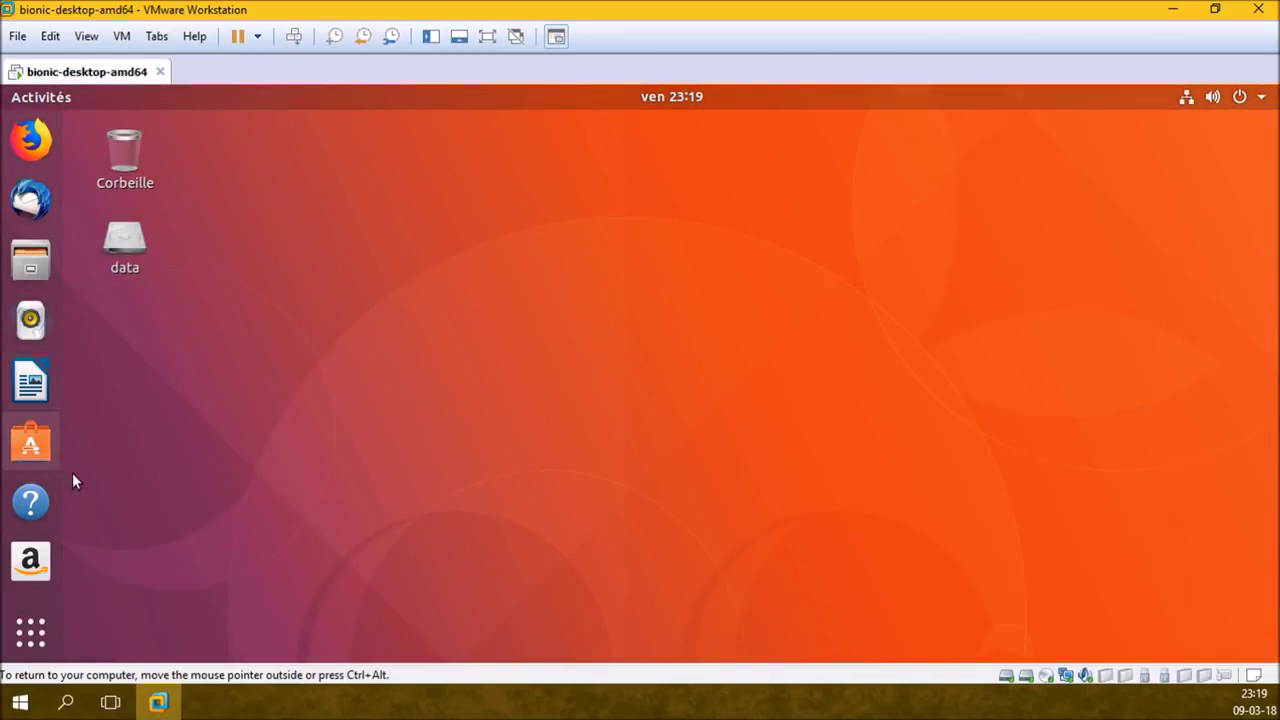
Open the mount options of the data partition on /dev/sdb in Disks and turn off the user session defaults.
{"action": "key", "text": "super+a"}
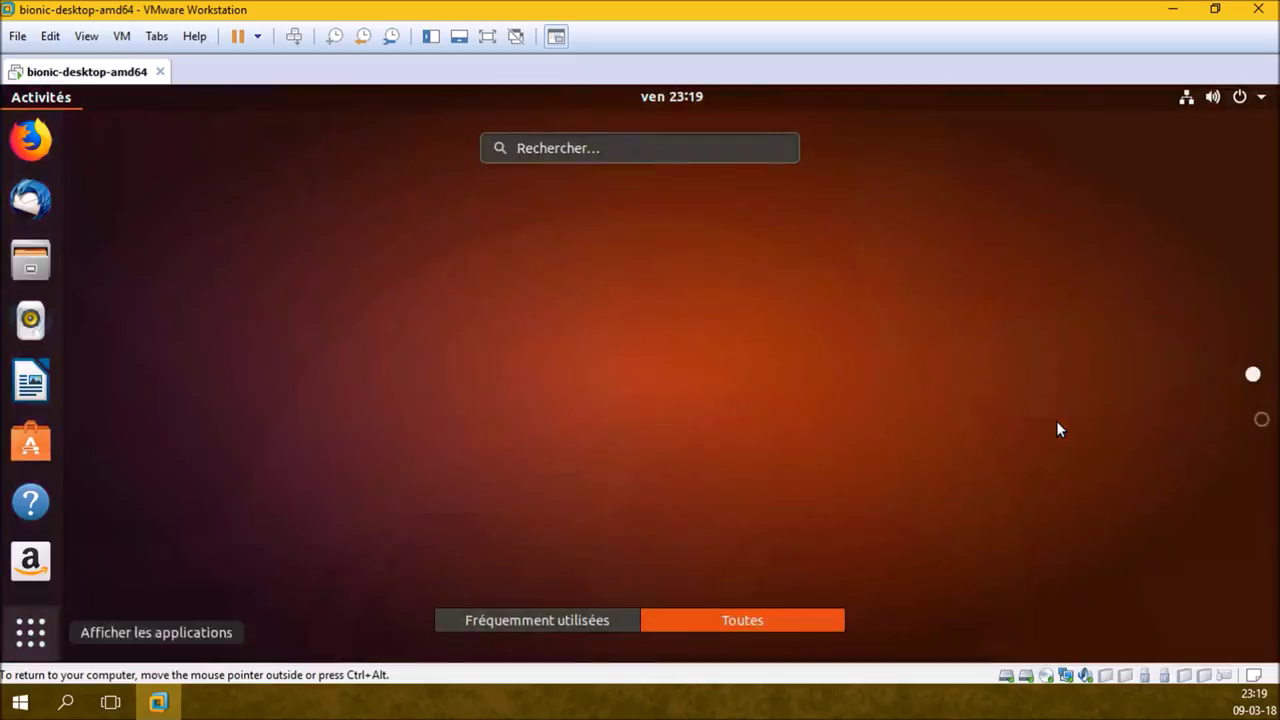
{"action": "type", "text": "dis"}
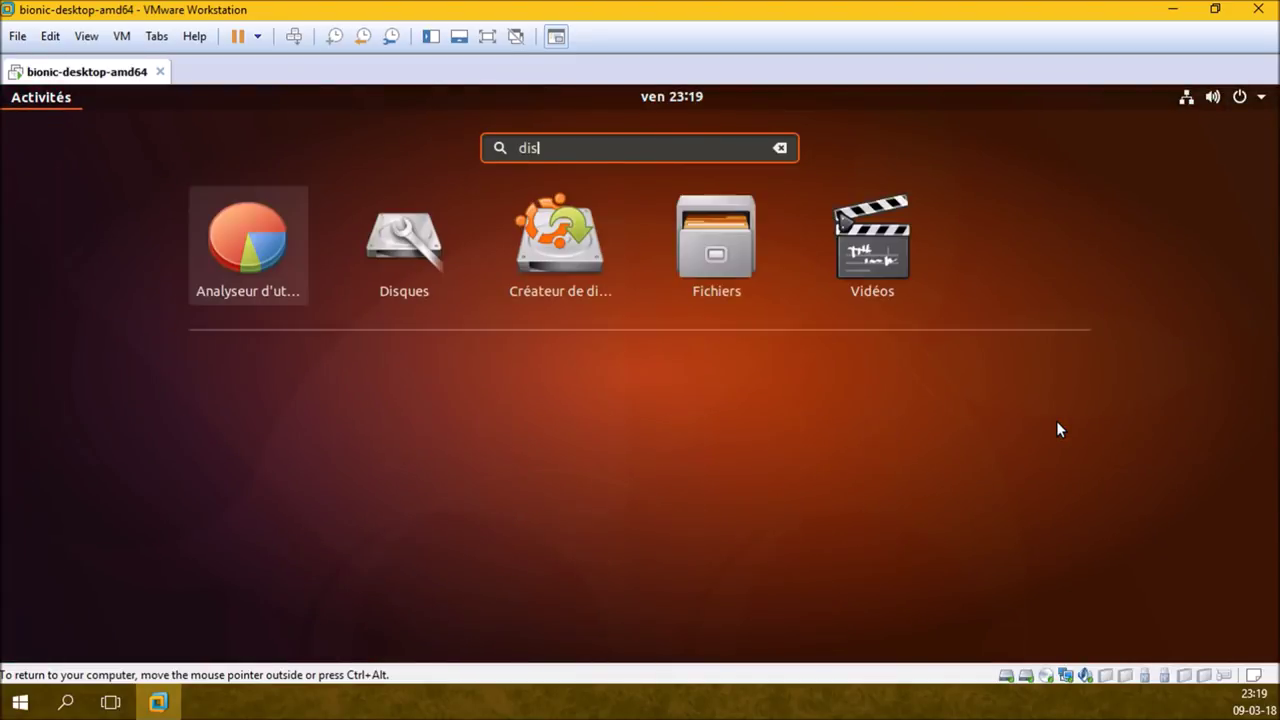
{"action": "left_click", "coordinate": [424, 241]}
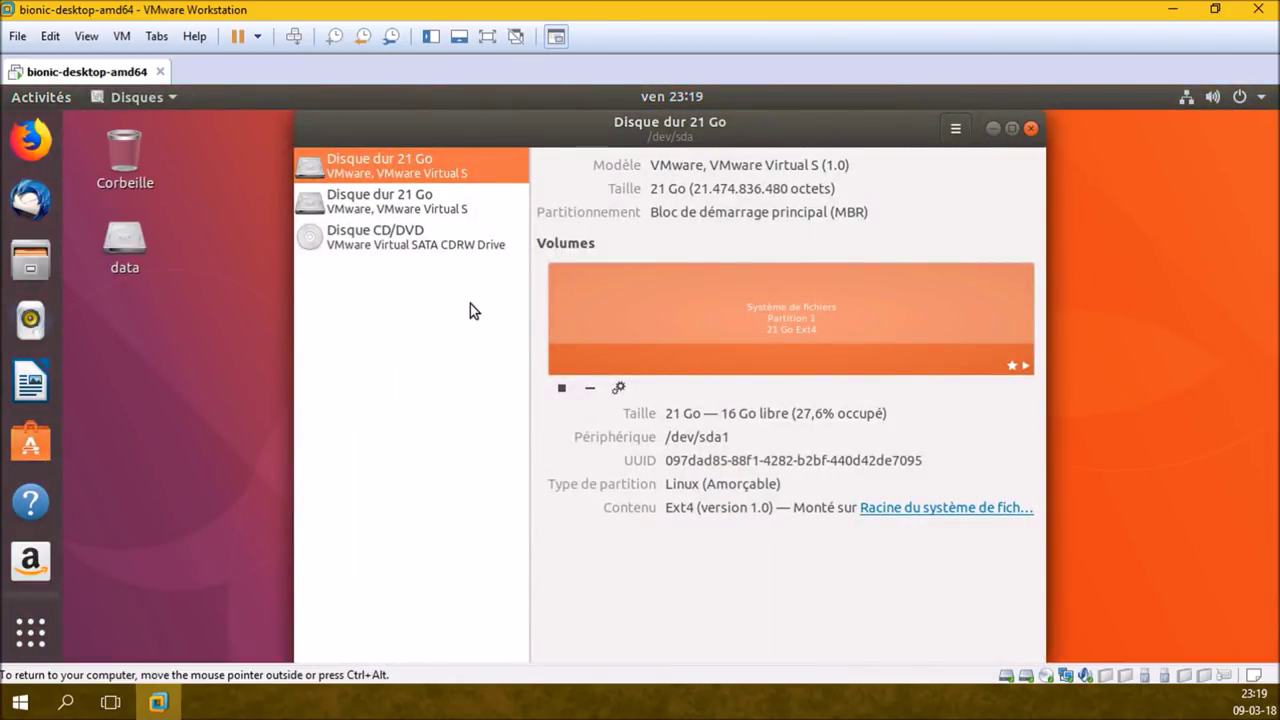
{"action": "left_click", "coordinate": [439, 201]}
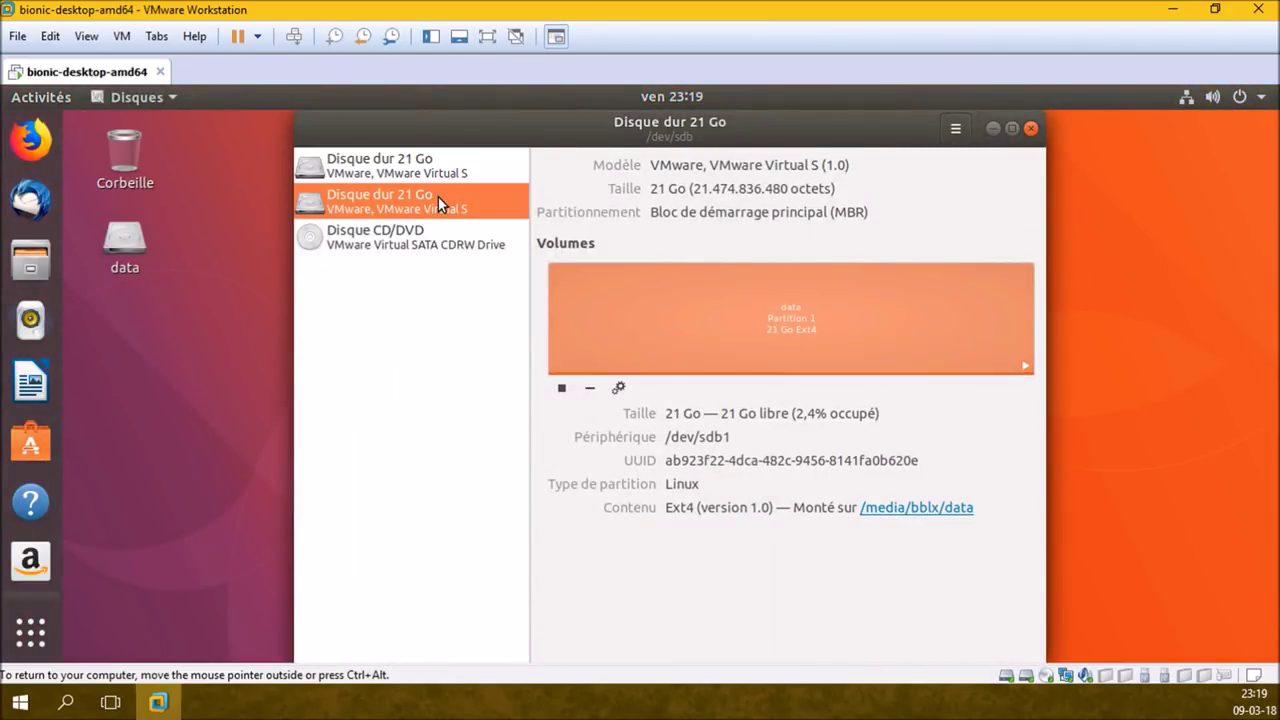
{"action": "left_click", "coordinate": [618, 389]}
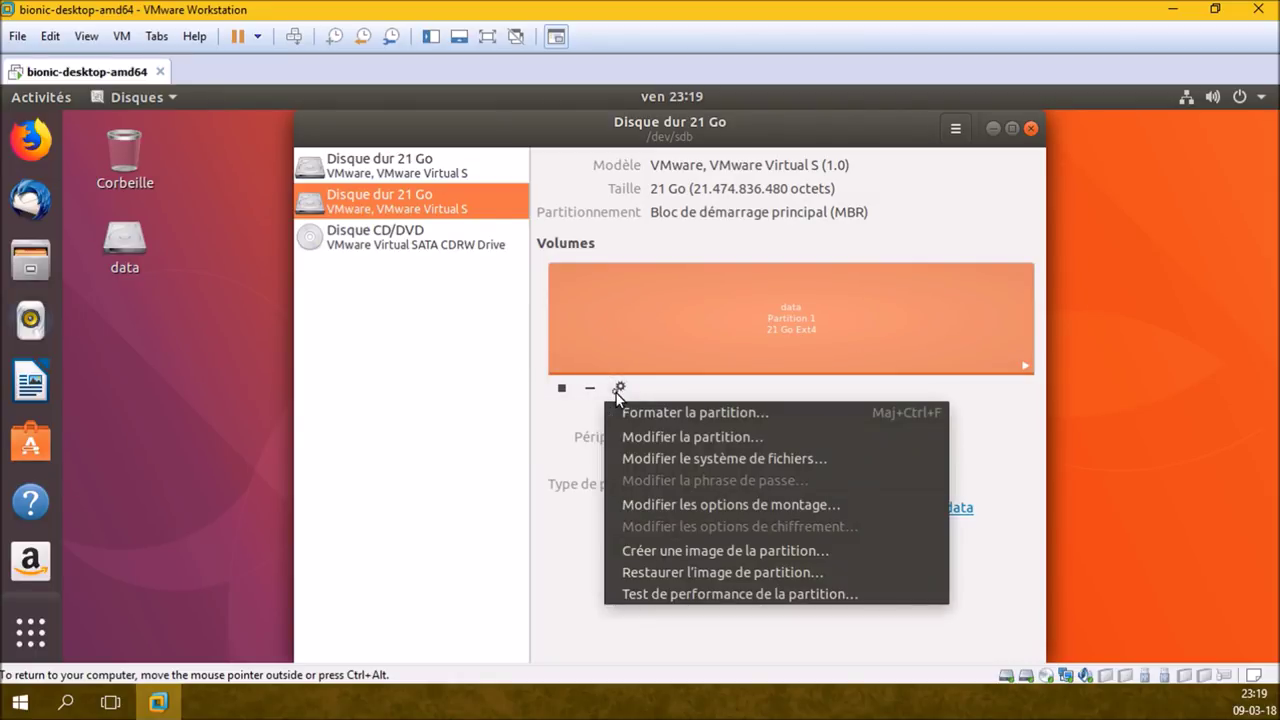
{"action": "left_click", "coordinate": [697, 505]}
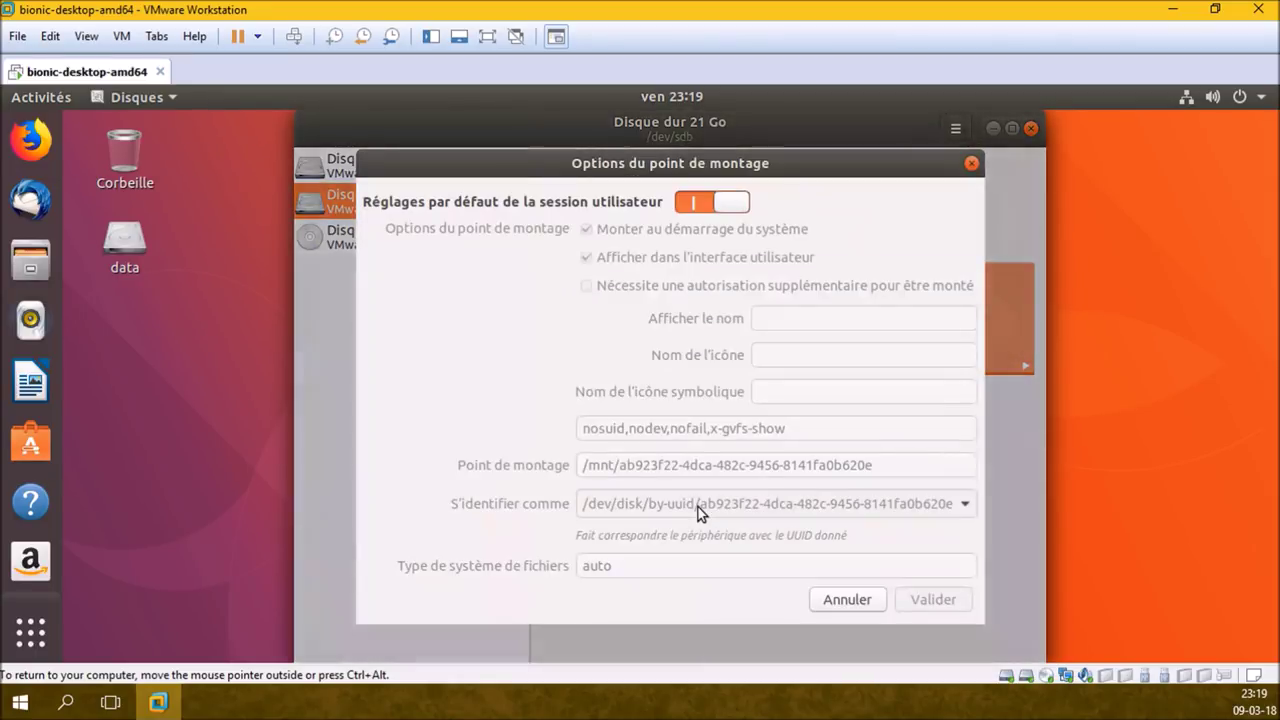
{"action": "left_click", "coordinate": [733, 204]}
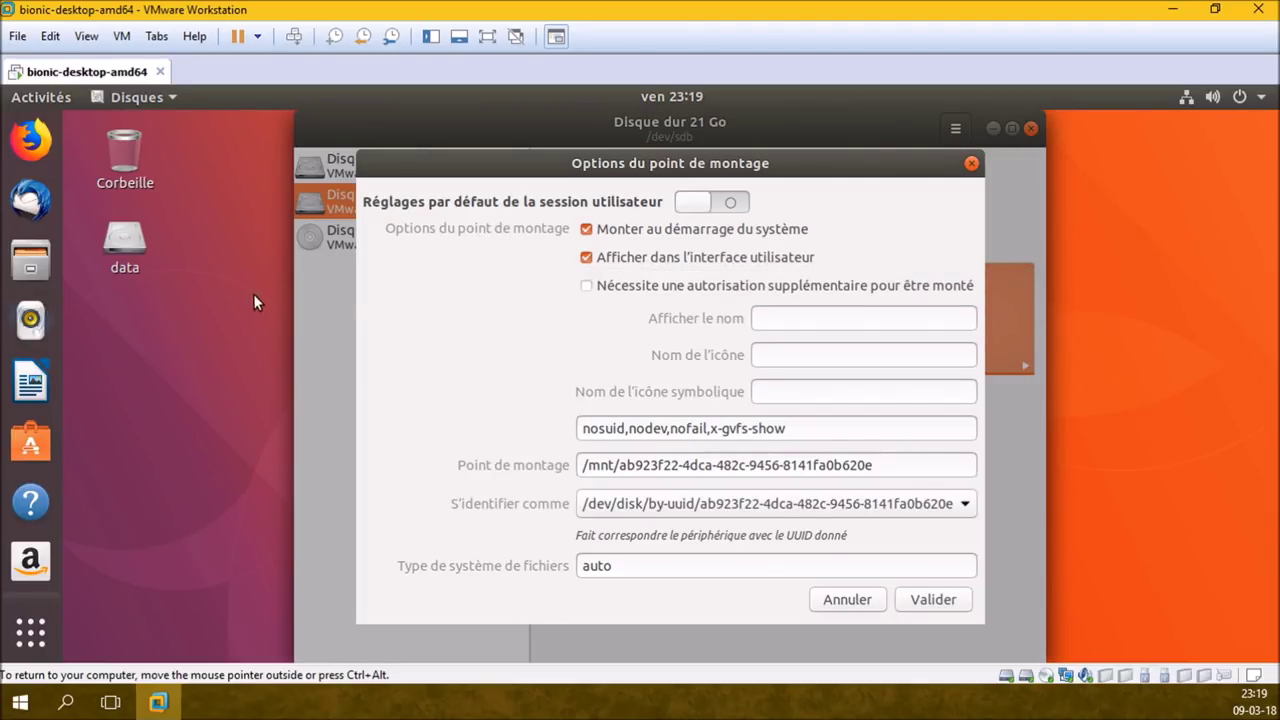
View the data volume among the file manager's other locations, then close the file manager.
{"action": "left_click_drag", "start_coordinate": [153, 216], "coordinate": [220, 290]}
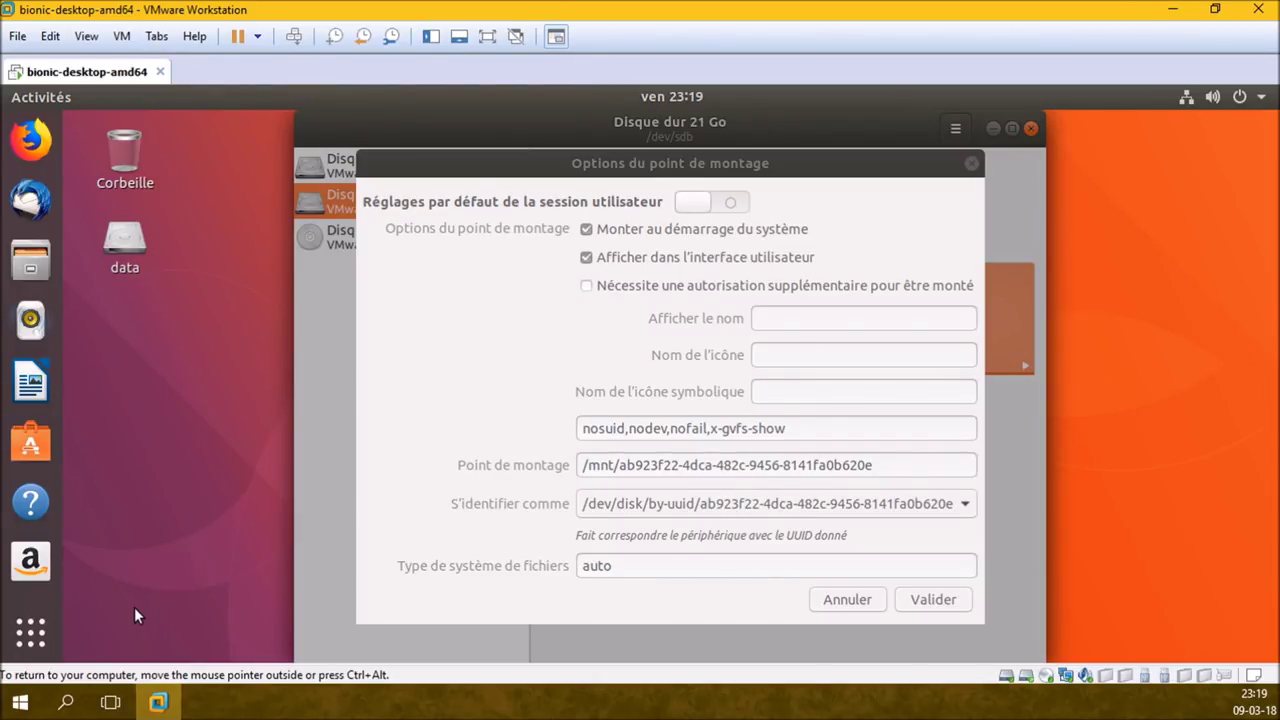
{"action": "left_click", "coordinate": [42, 265]}
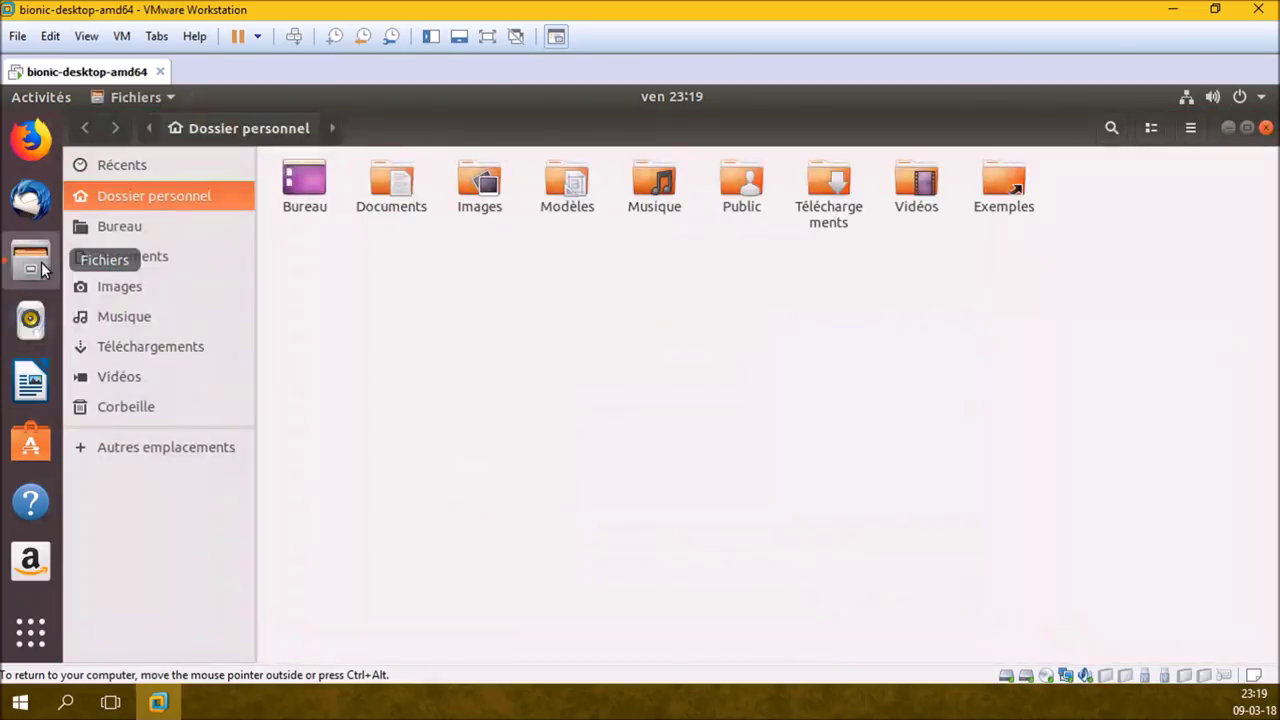
{"action": "left_click", "coordinate": [188, 447]}
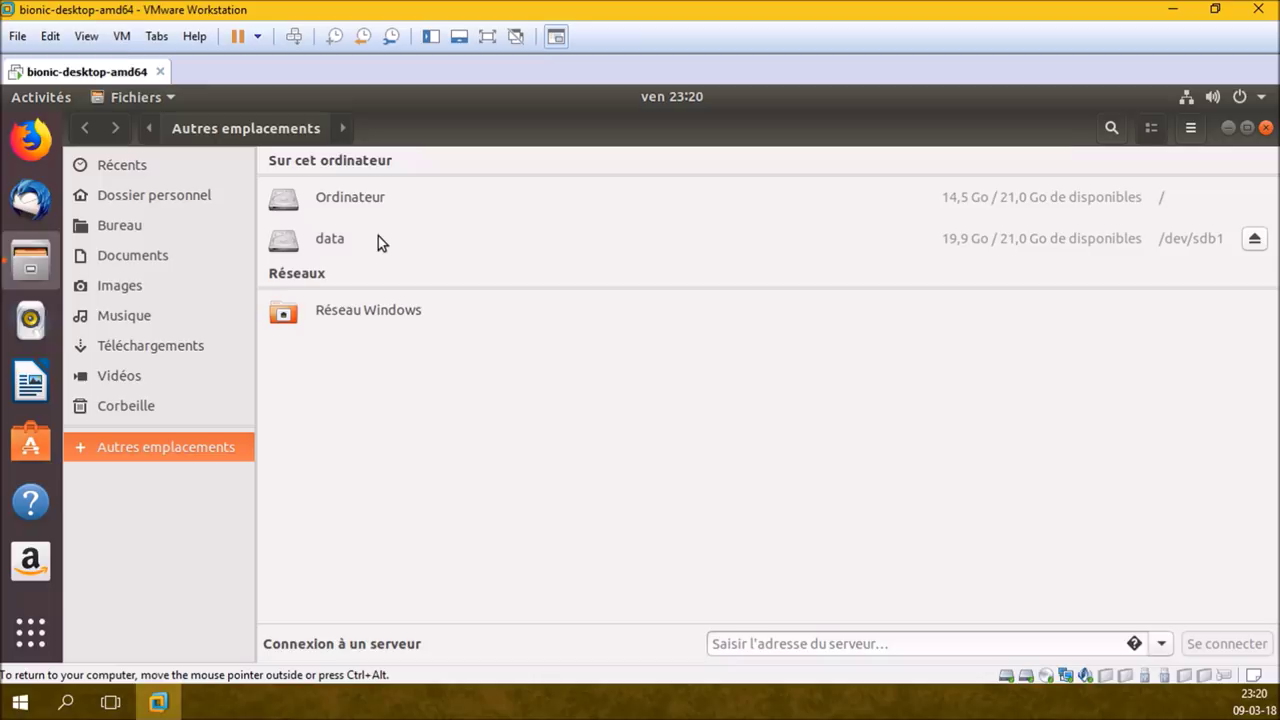
{"action": "left_click", "coordinate": [1266, 128]}
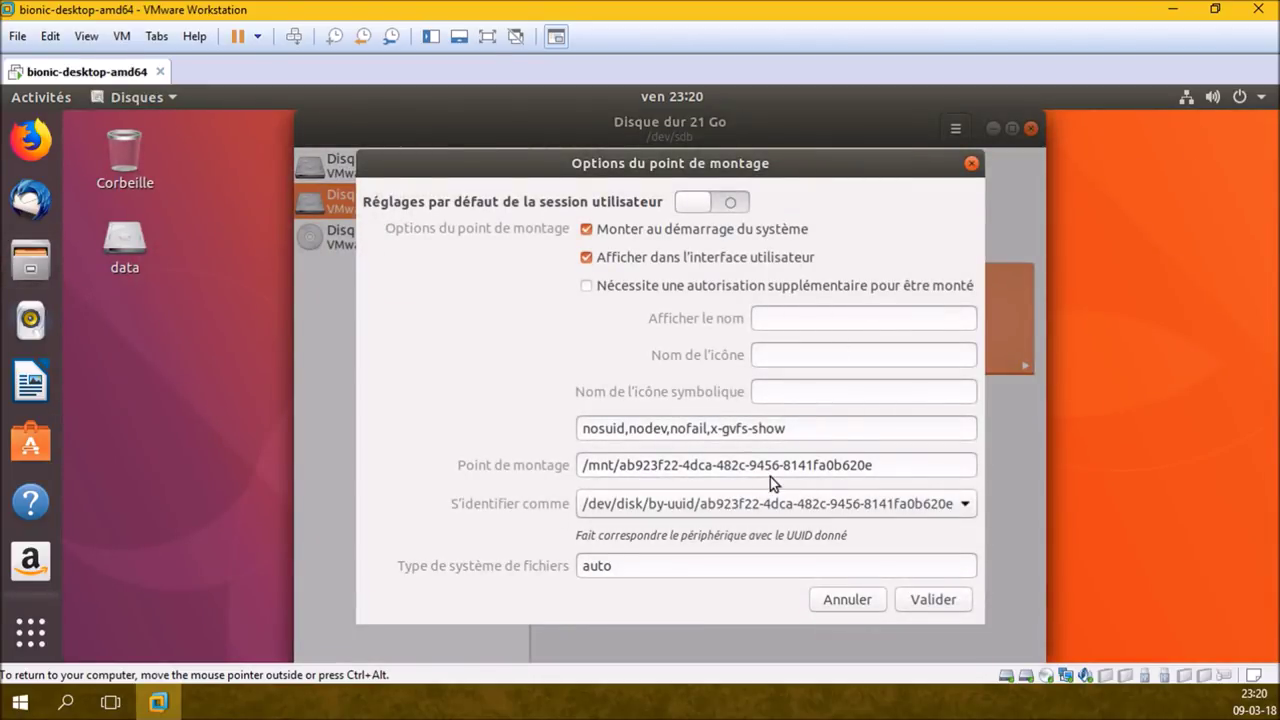
Select the current mount point path and look in the file manager for the home folder's full path.
{"action": "left_click_drag", "start_coordinate": [900, 462], "coordinate": [541, 466]}
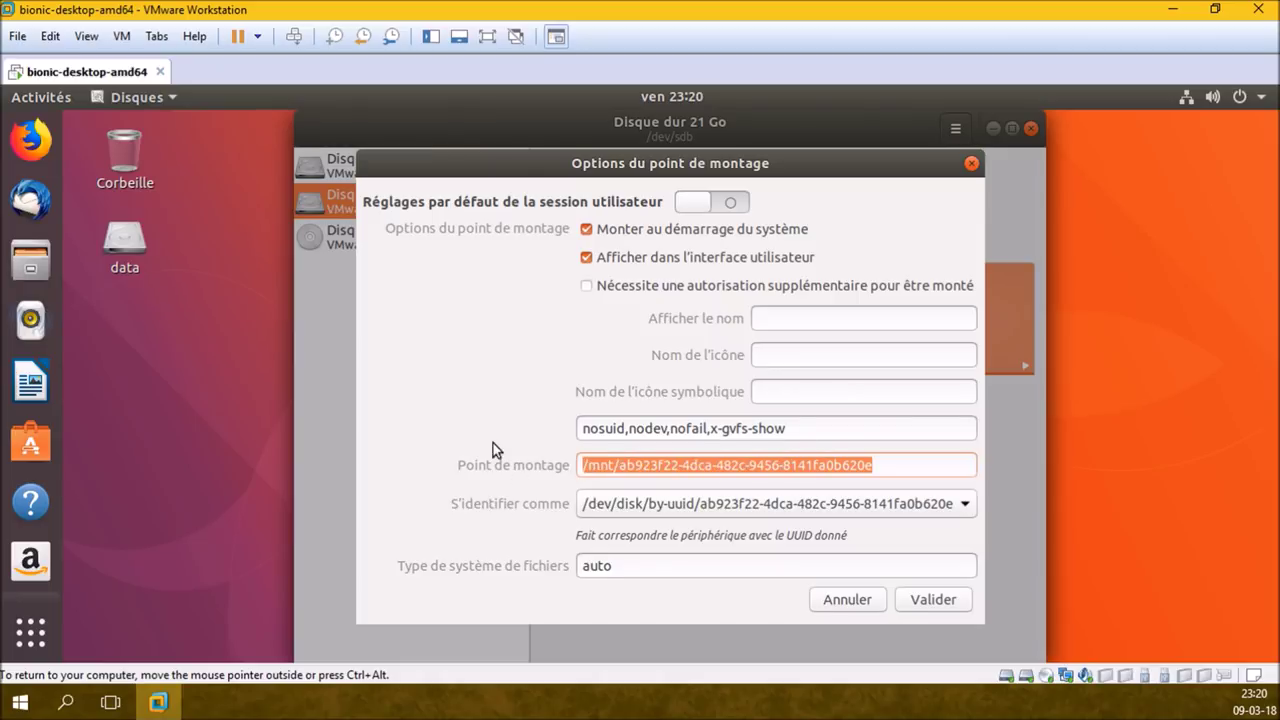
{"action": "left_click", "coordinate": [30, 264]}
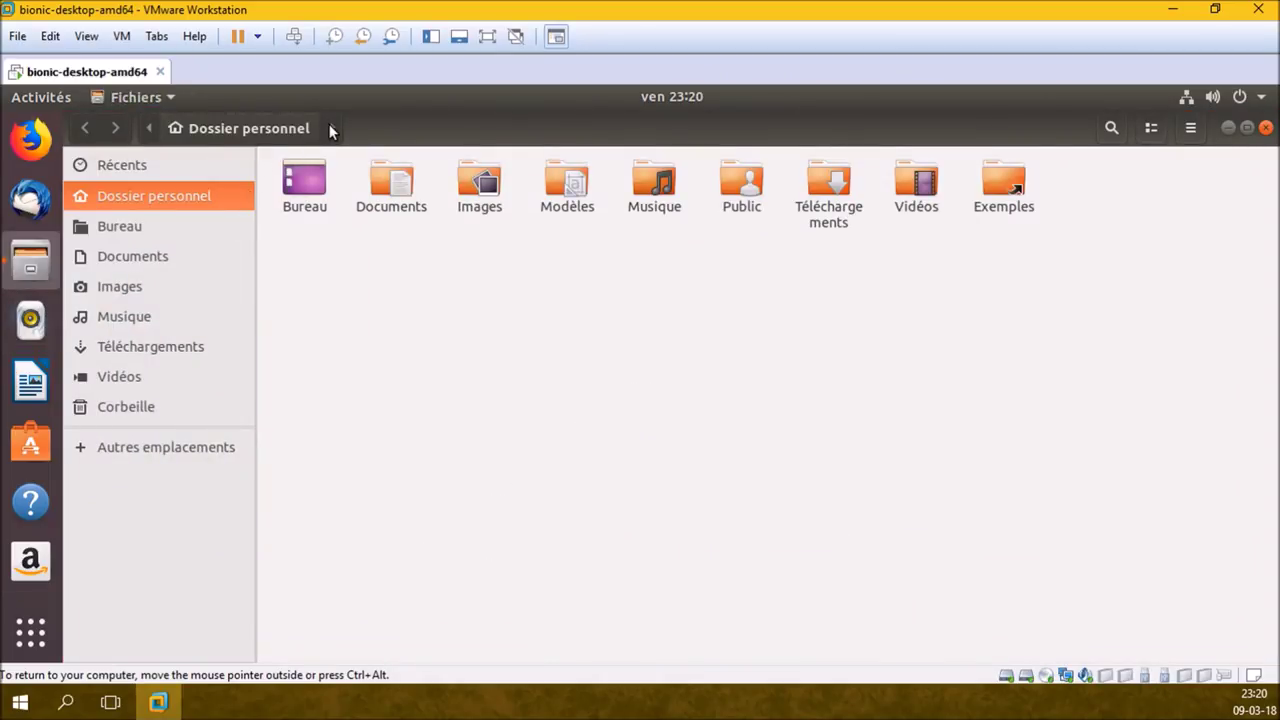
{"action": "left_click", "coordinate": [1113, 128]}
{"action": "left_click", "coordinate": [1113, 128]}
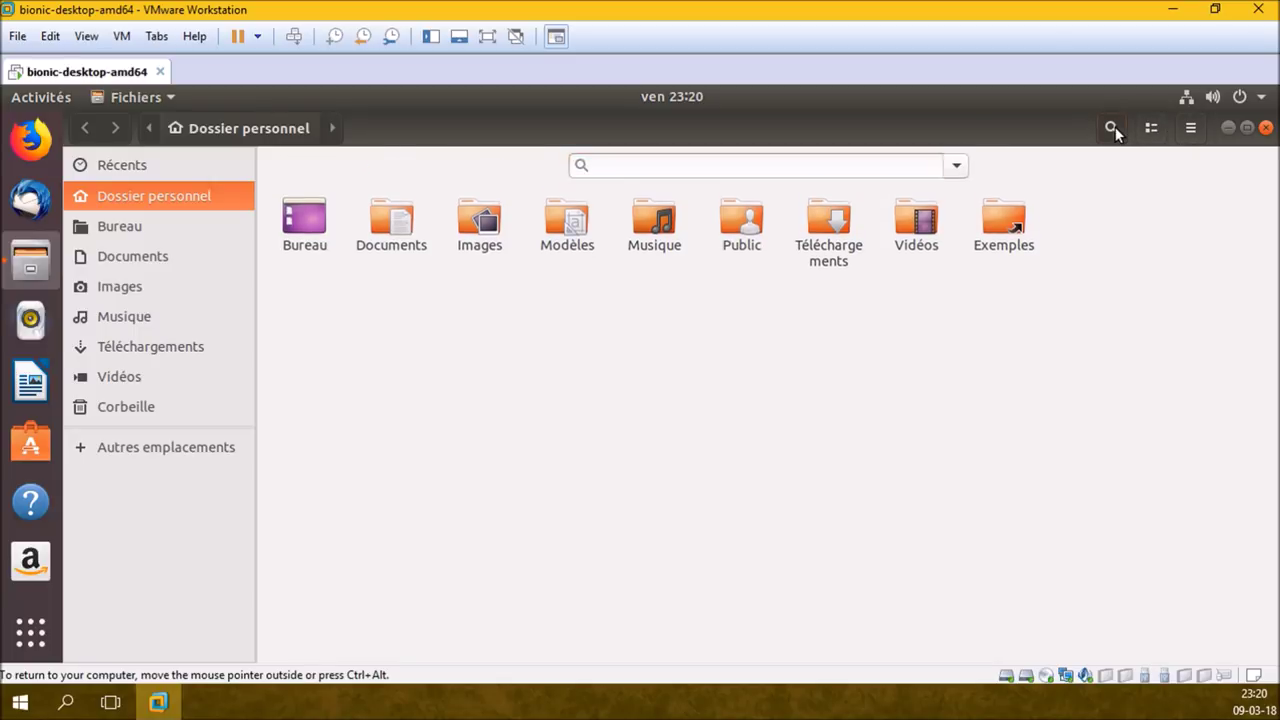
{"action": "left_click", "coordinate": [1190, 130]}
{"action": "left_click", "coordinate": [1190, 131]}
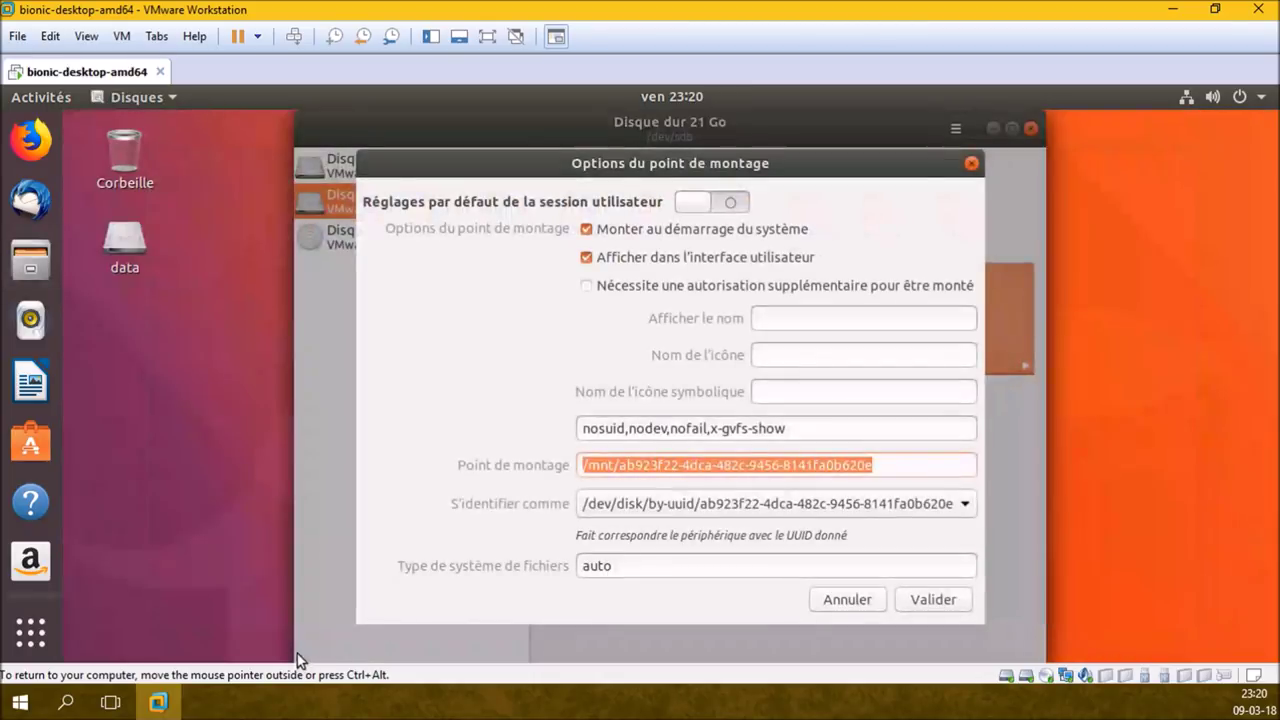
List the home folder's contents with ls in a terminal and close the terminal.
{"action": "left_click", "coordinate": [34, 630]}
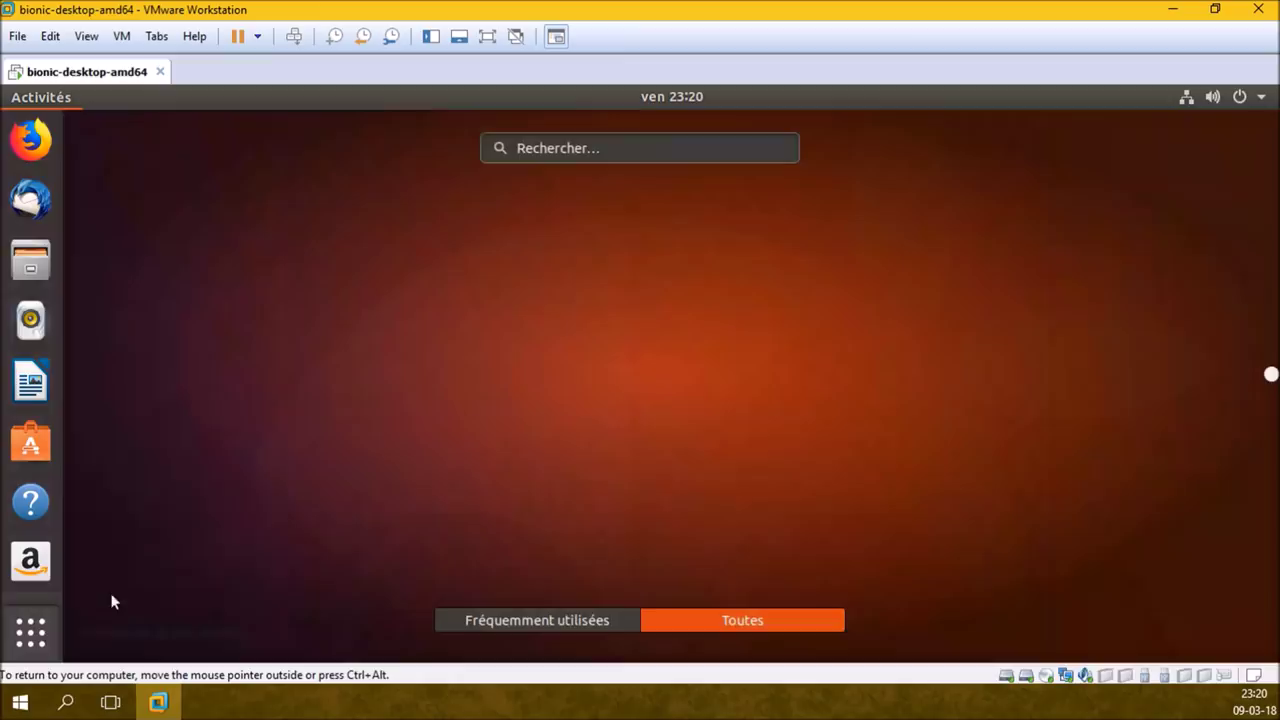
{"action": "type", "text": "tel"}
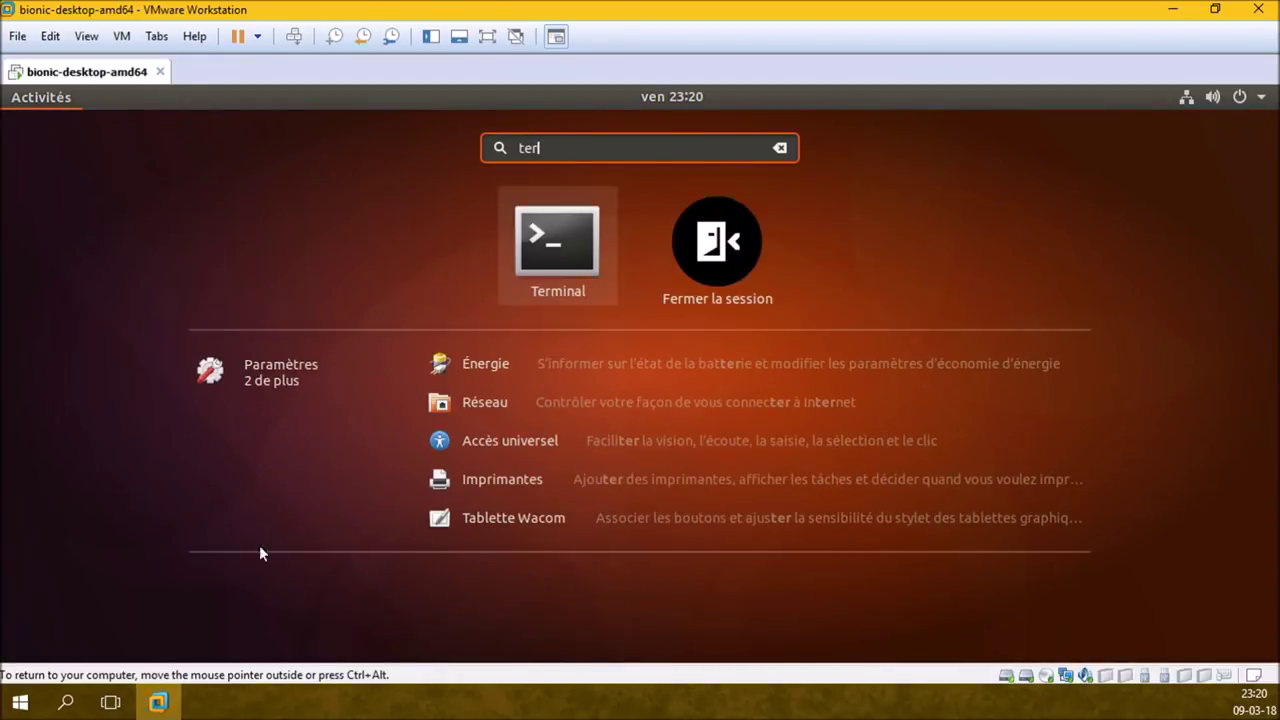
{"action": "left_click", "coordinate": [558, 240]}
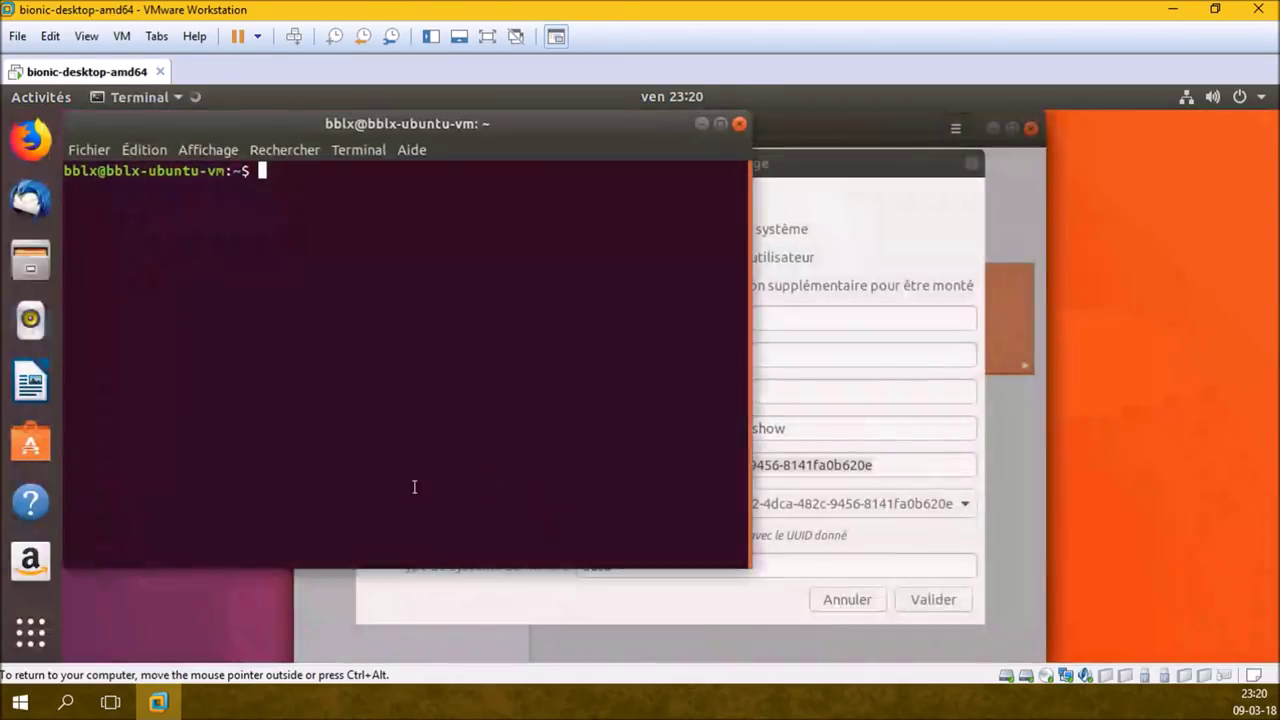
{"action": "type", "text": "ls"}
{"action": "key", "text": "Return"}
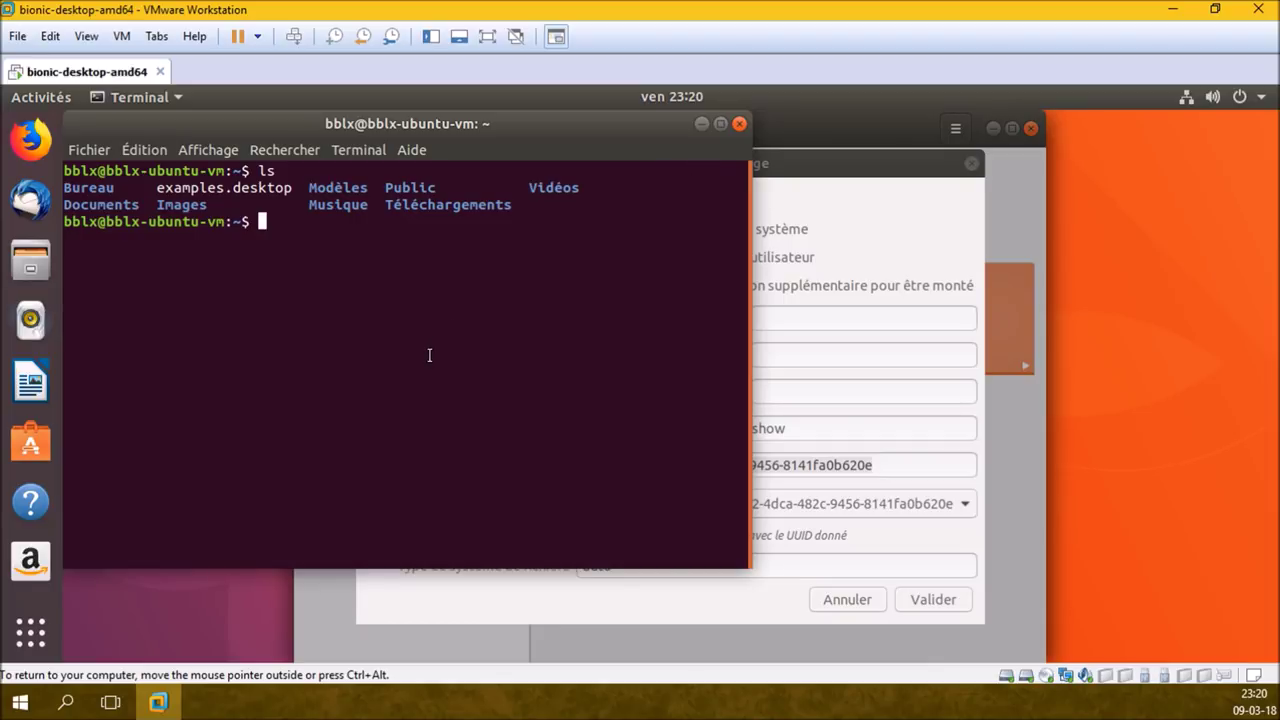
{"action": "left_click", "coordinate": [739, 124]}
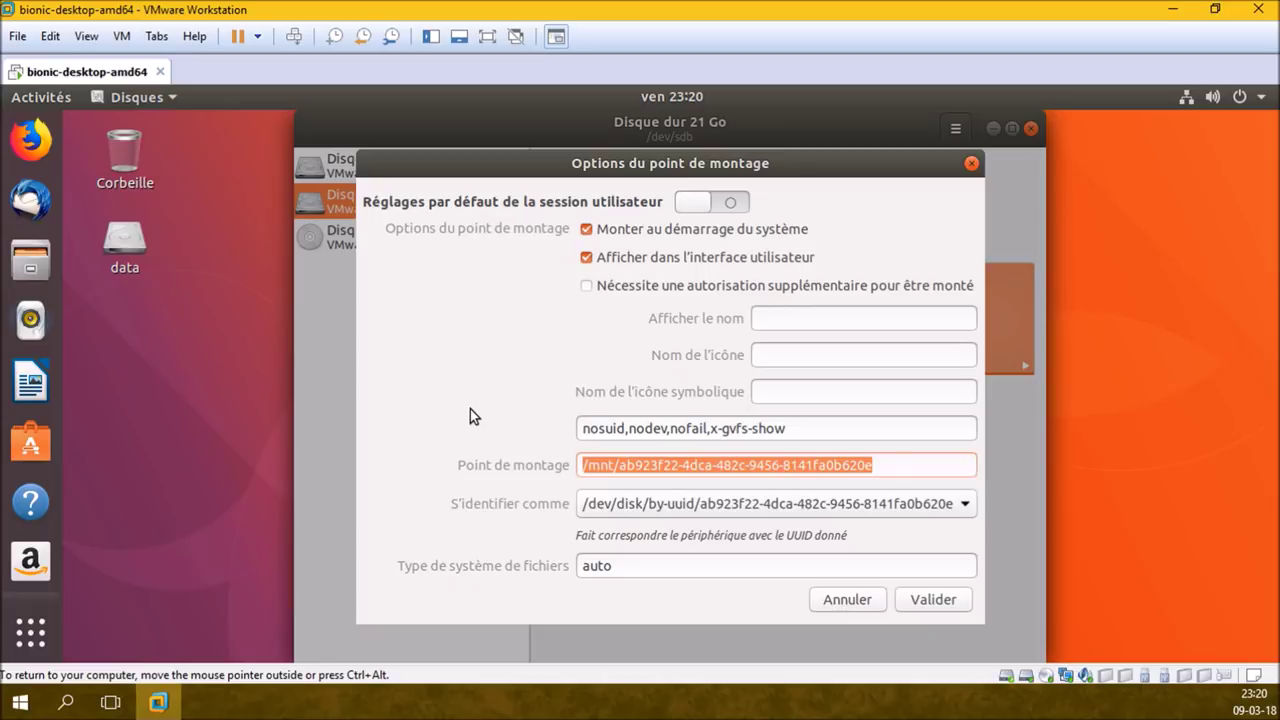
Enter /home/bblx as the mount point and check that path by browsing from the computer's root to the home folder.
{"action": "type", "text": "/home"}
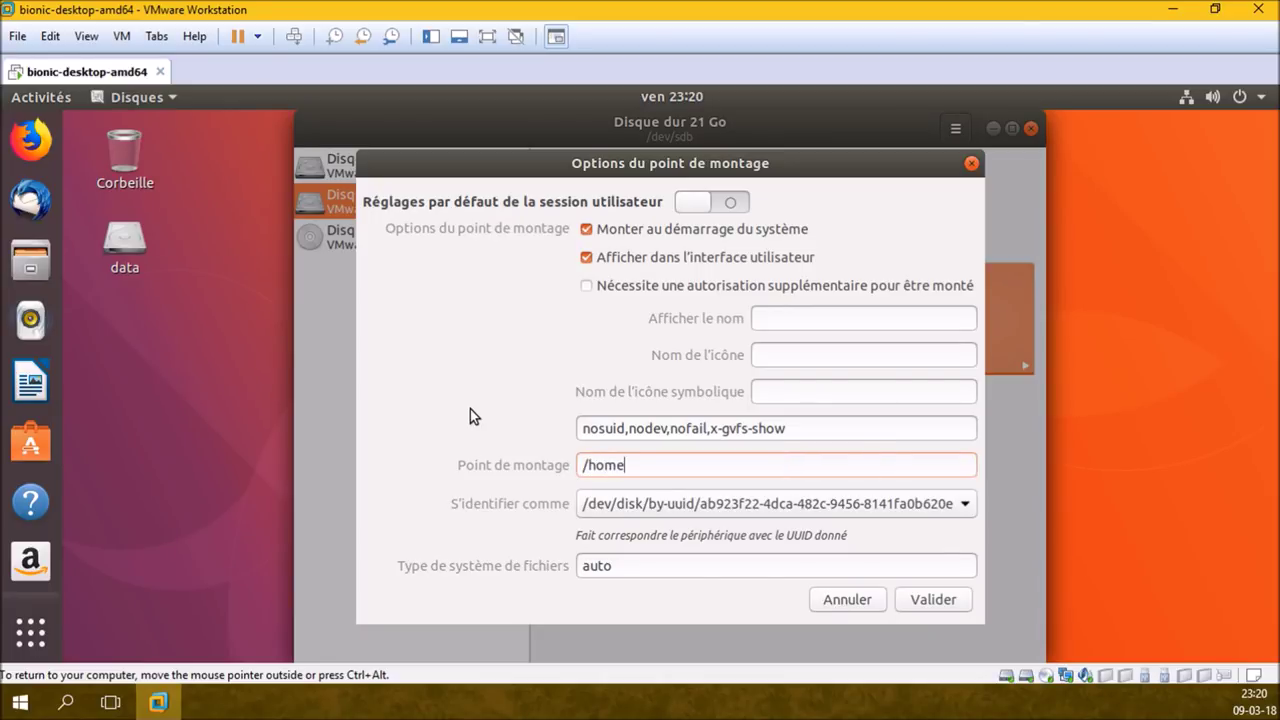
{"action": "type", "text": "/bblx"}
{"action": "left_click", "coordinate": [30, 260]}
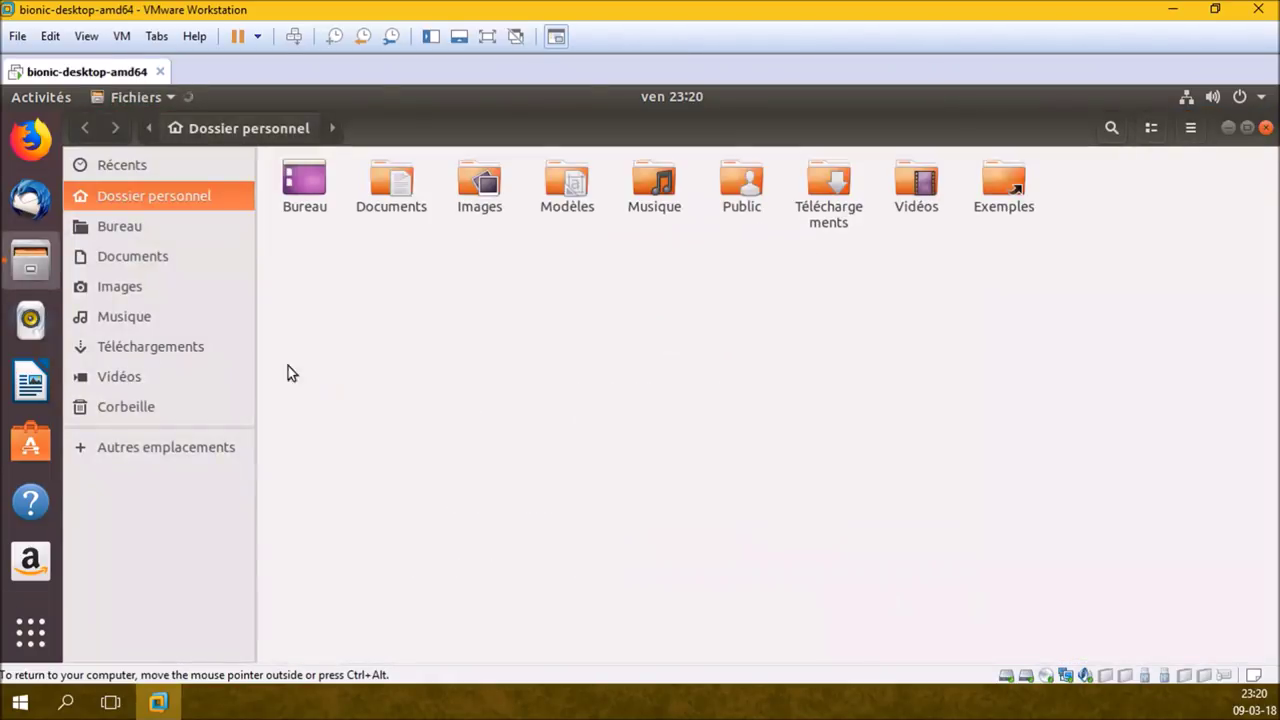
{"action": "left_click", "coordinate": [205, 447]}
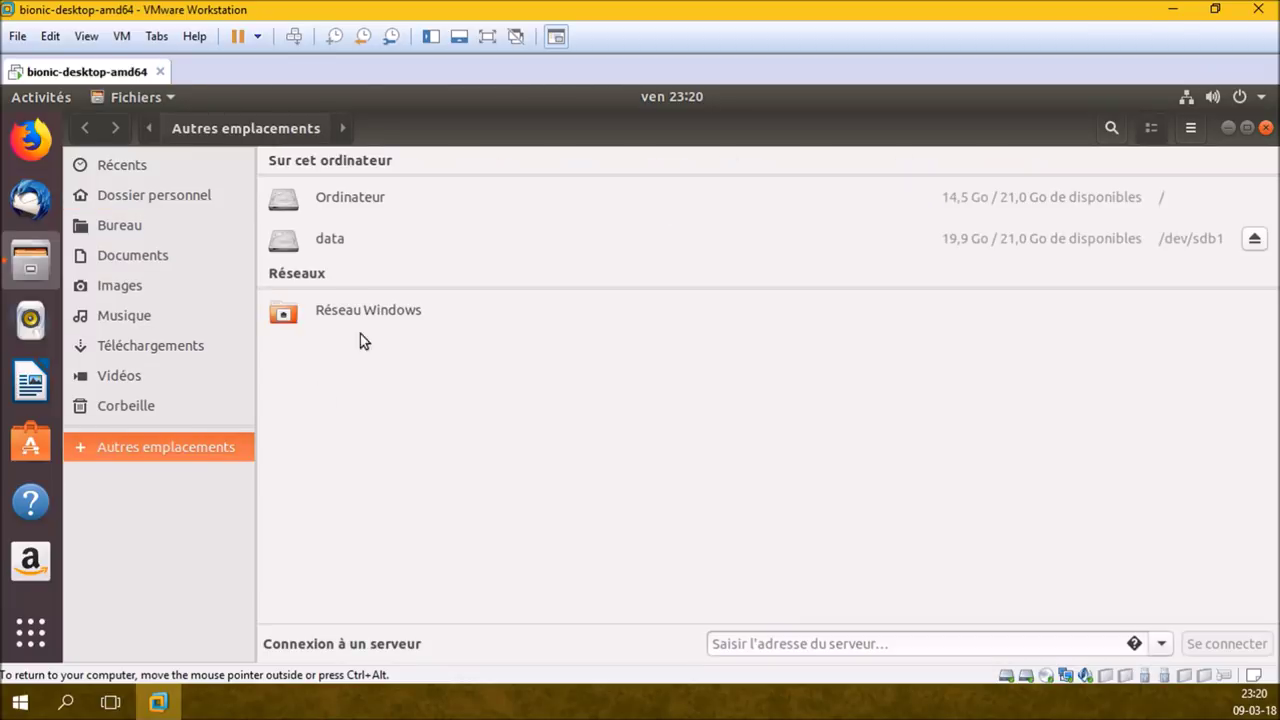
{"action": "left_click", "coordinate": [334, 201]}
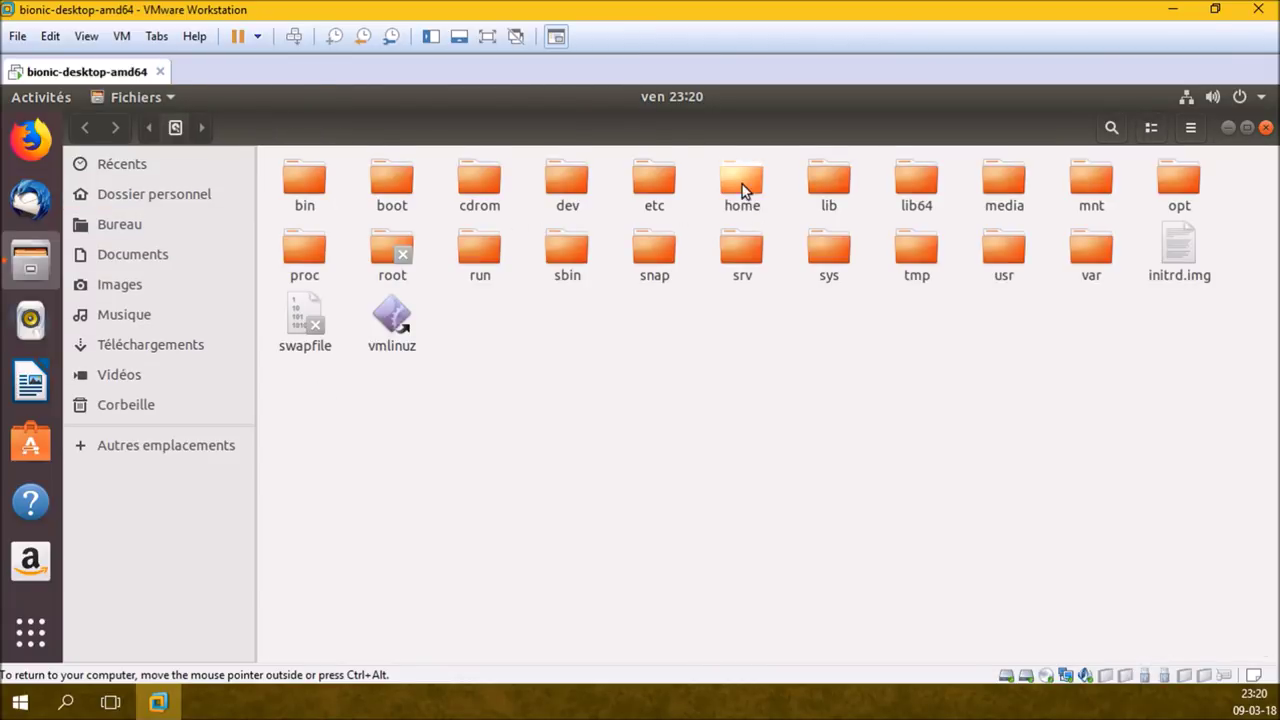
{"action": "double_click", "coordinate": [742, 184]}
{"action": "double_click", "coordinate": [321, 185]}
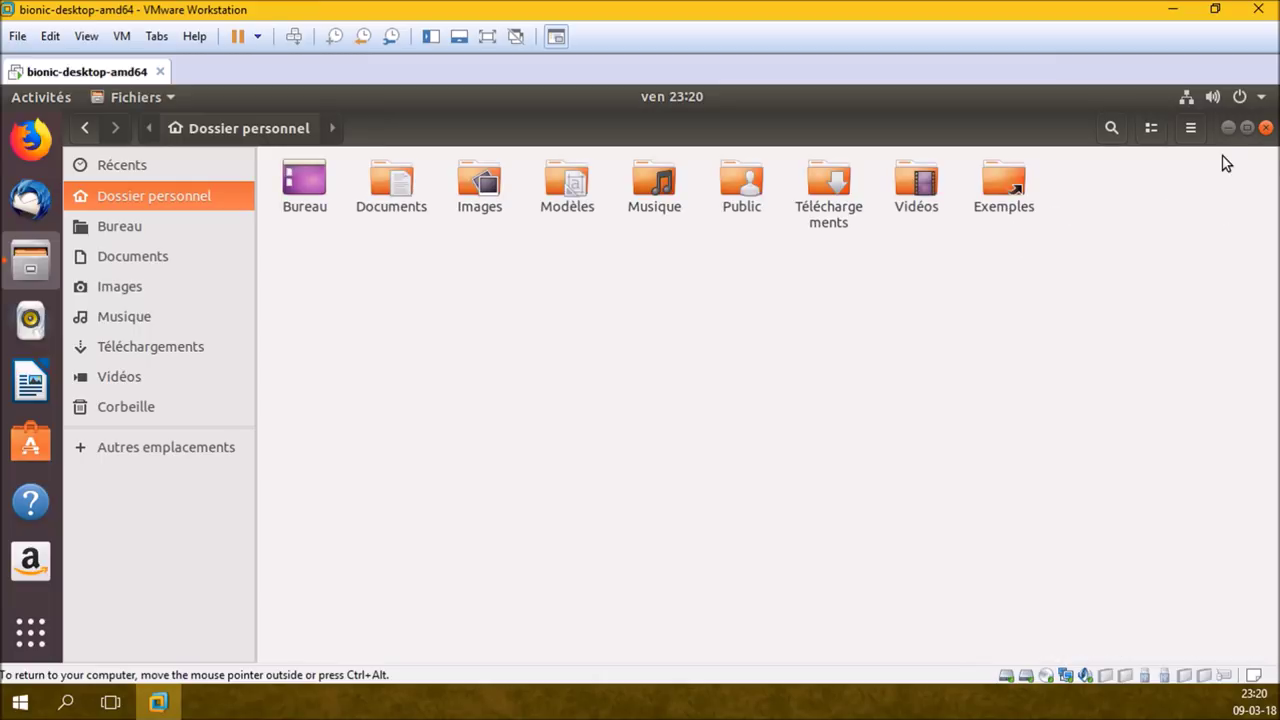
{"action": "left_click", "coordinate": [1265, 127]}
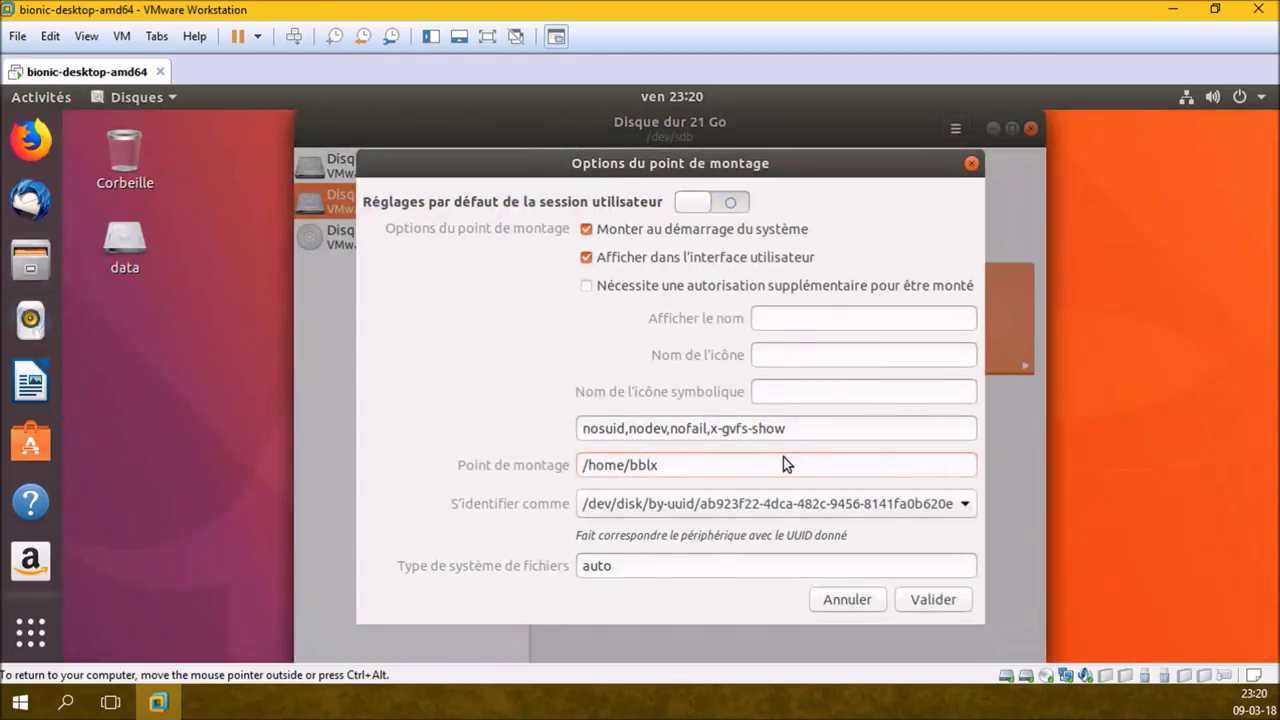
Extend the mount point to /home/bblx/data, save the mount options with the account password, and close Disks.
{"action": "type", "text": "/data"}
{"action": "left_click", "coordinate": [927, 604]}
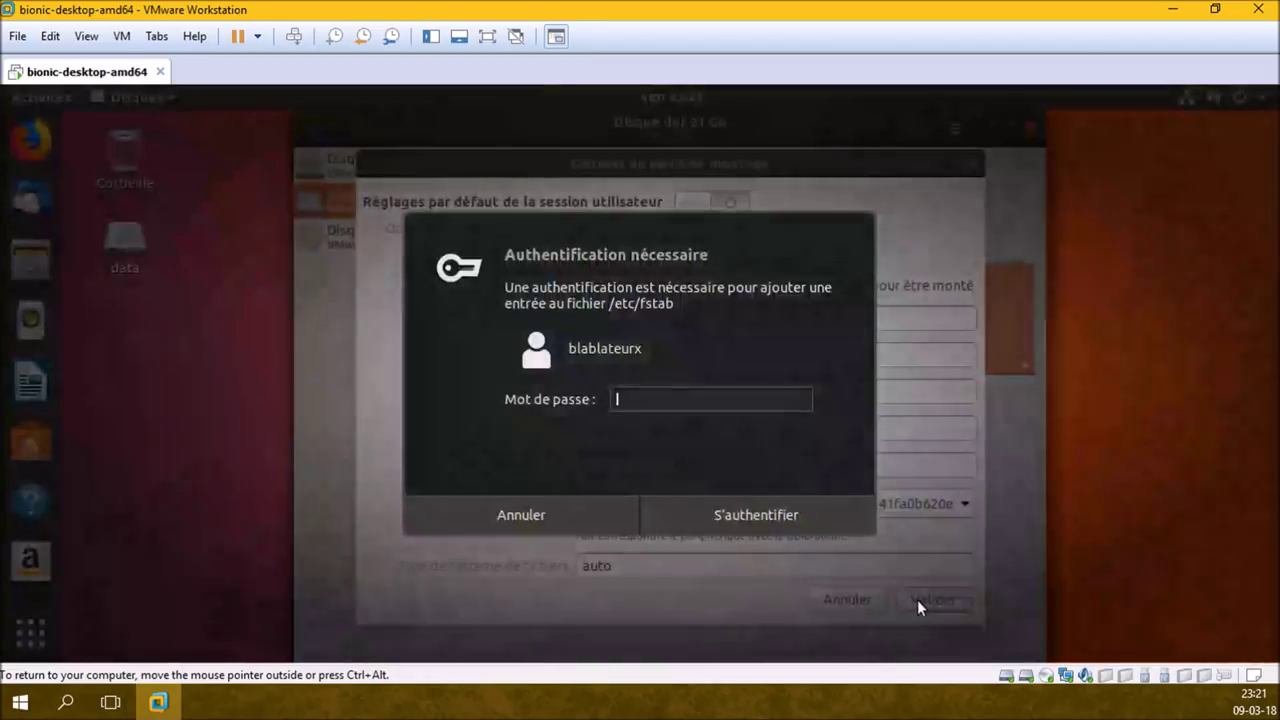
{"action": "type", "text": "*******"}
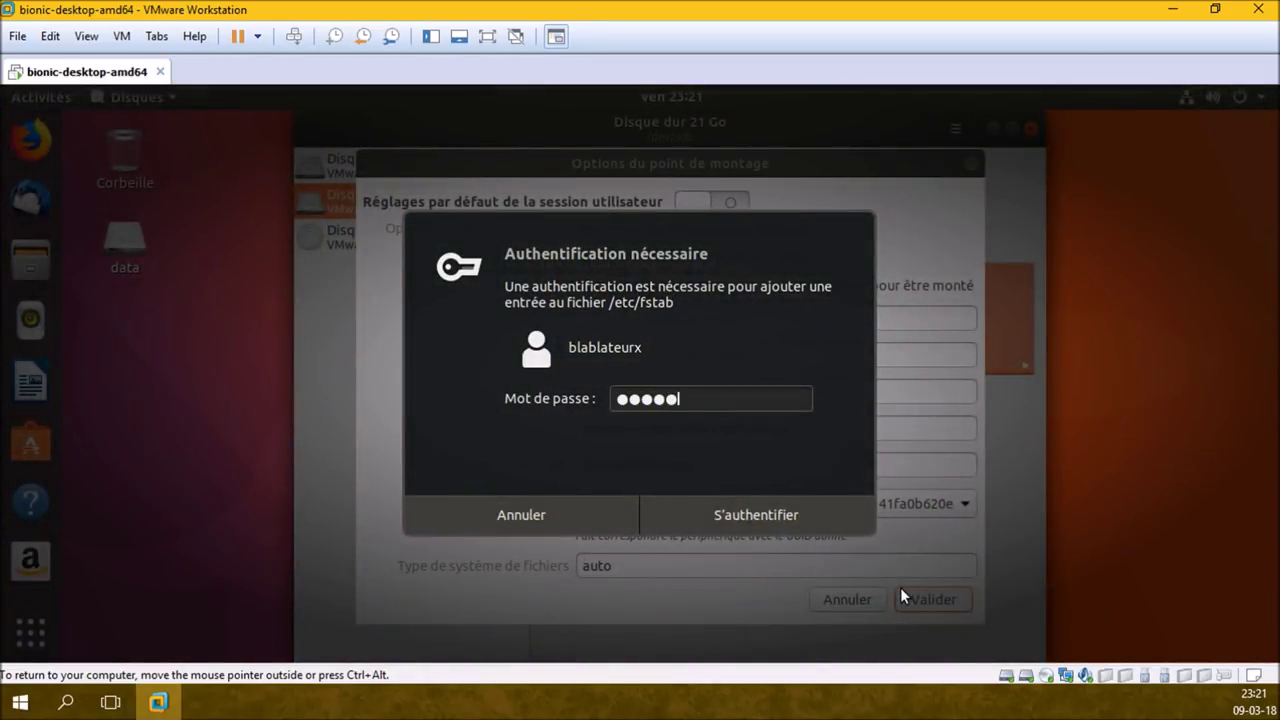
{"action": "key", "text": "Return"}
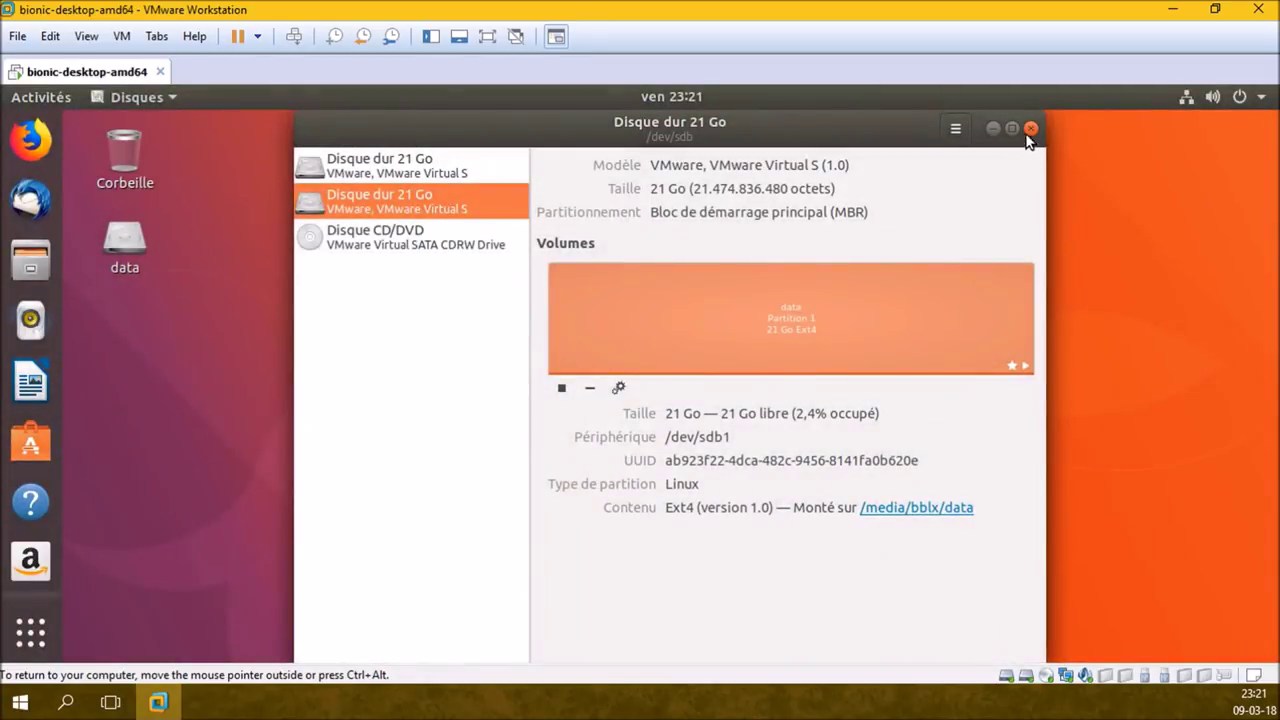
{"action": "left_click", "coordinate": [1031, 128]}
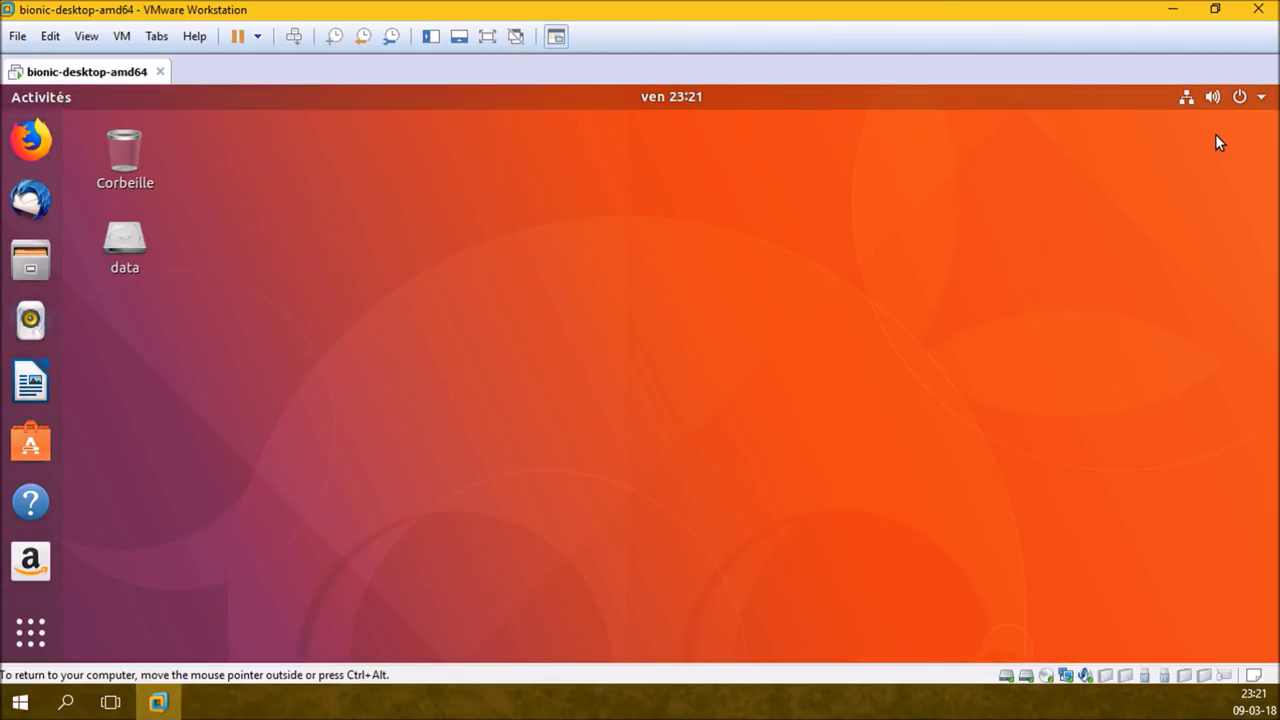
Restart the Ubuntu virtual machine and log back in with the account password.
{"action": "left_click", "coordinate": [1257, 100]}
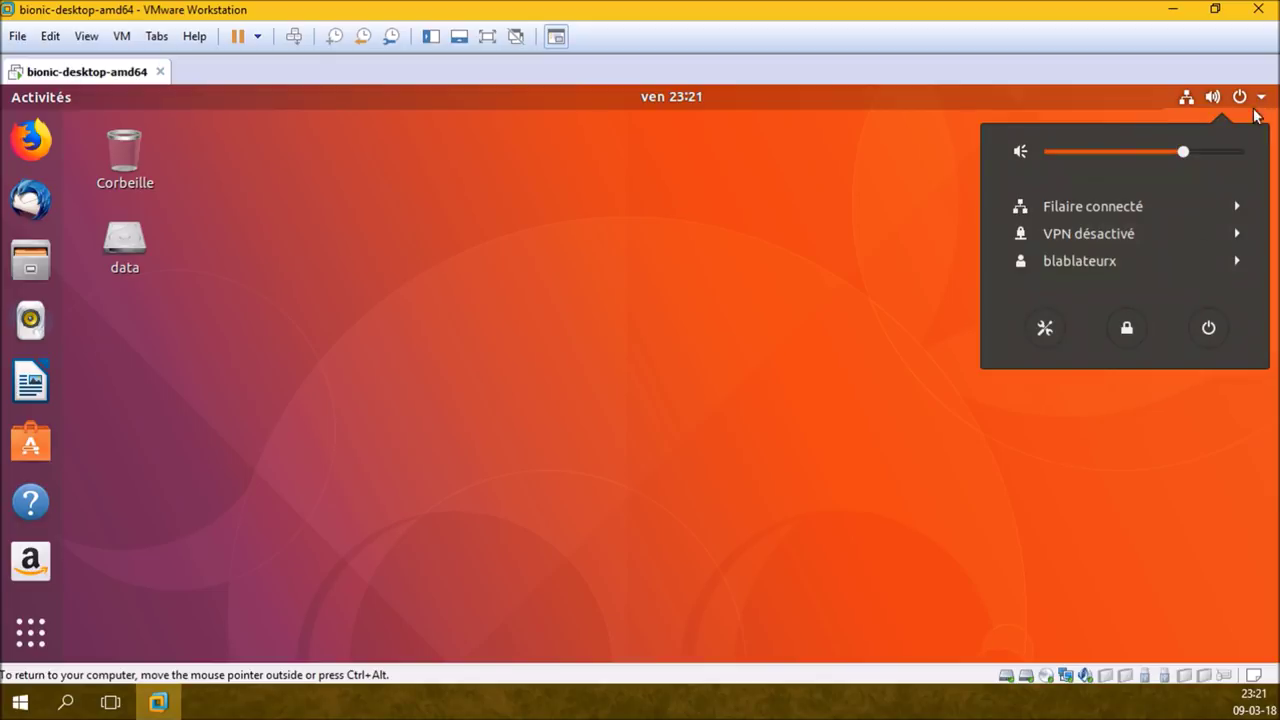
{"action": "left_click", "coordinate": [1206, 328]}
{"action": "left_click", "coordinate": [645, 450]}
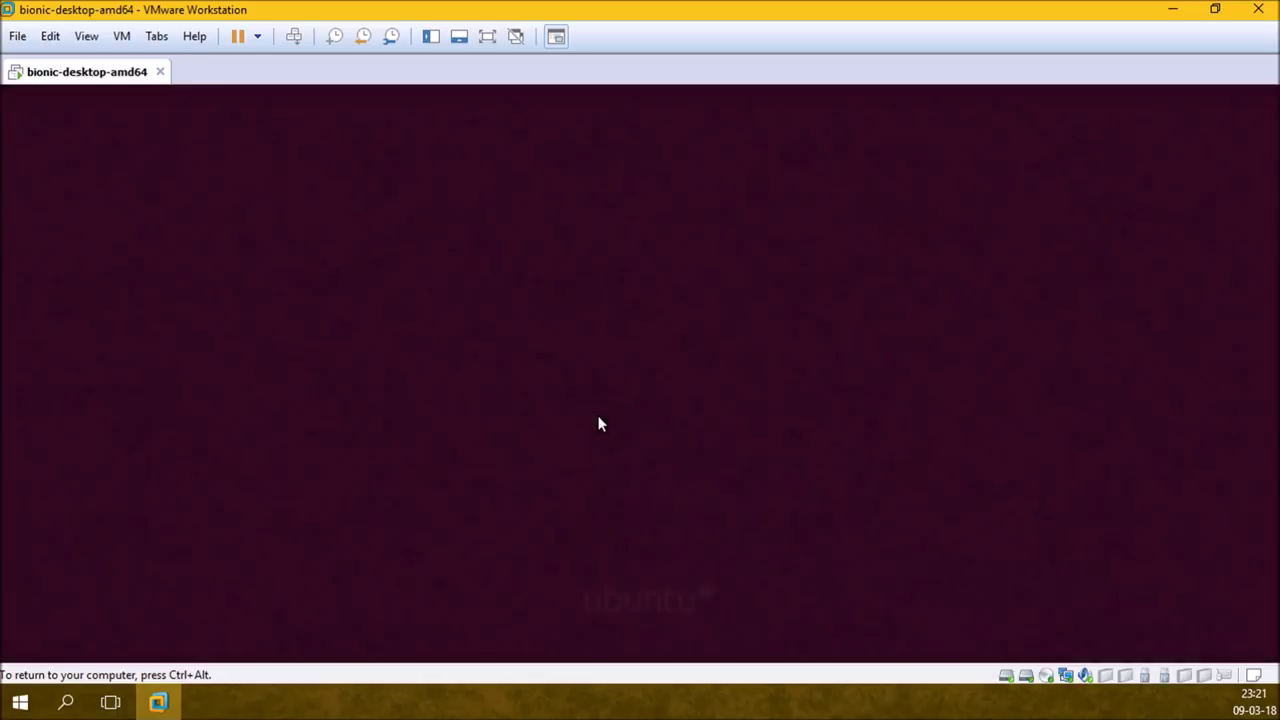
{"action": "left_click", "coordinate": [647, 362]}
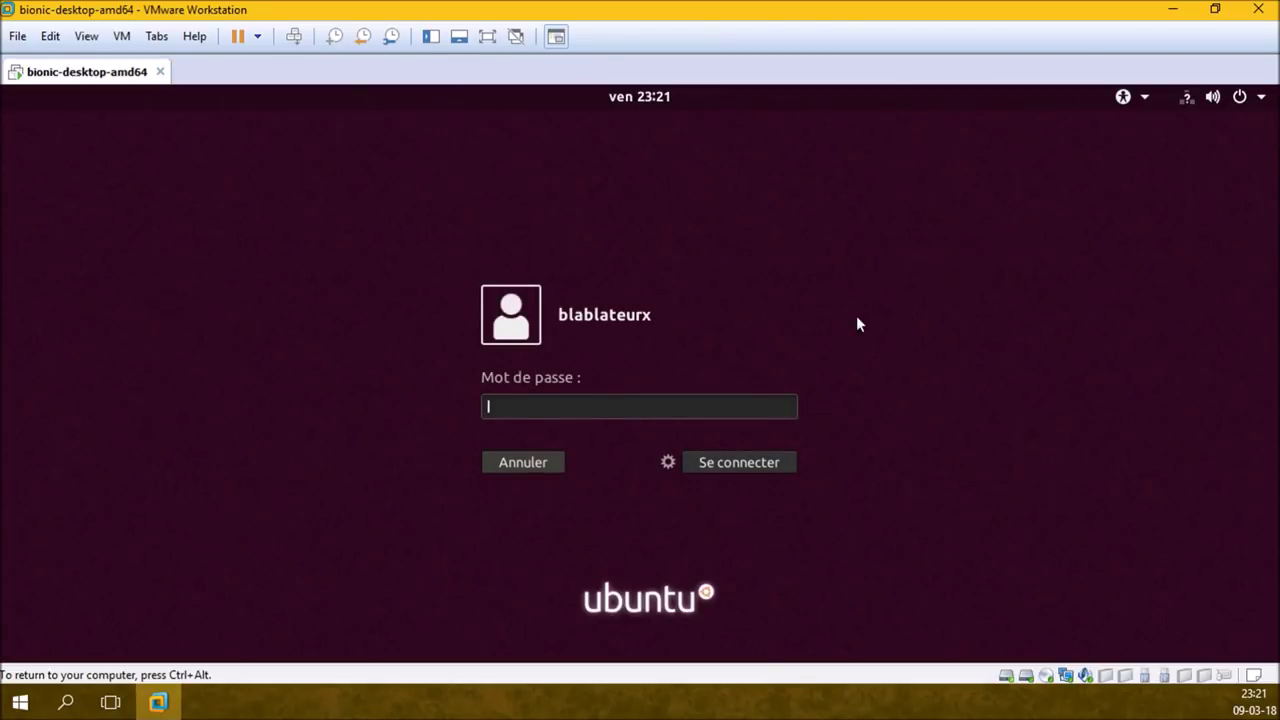
{"action": "type", "text": "******"}
{"action": "key", "text": "Return"}
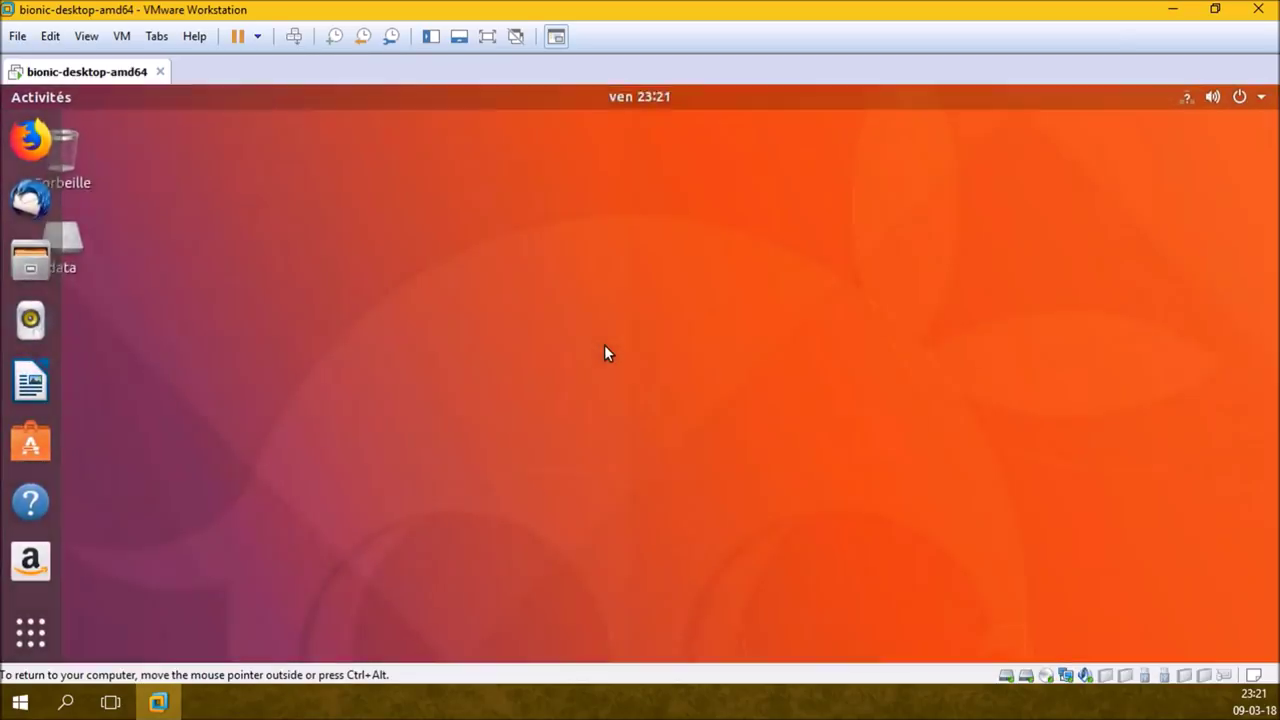
Check the data volume in the home folder and other locations, and whether a new folder can be created in it, before closing Files.
{"action": "left_click", "coordinate": [31, 262]}
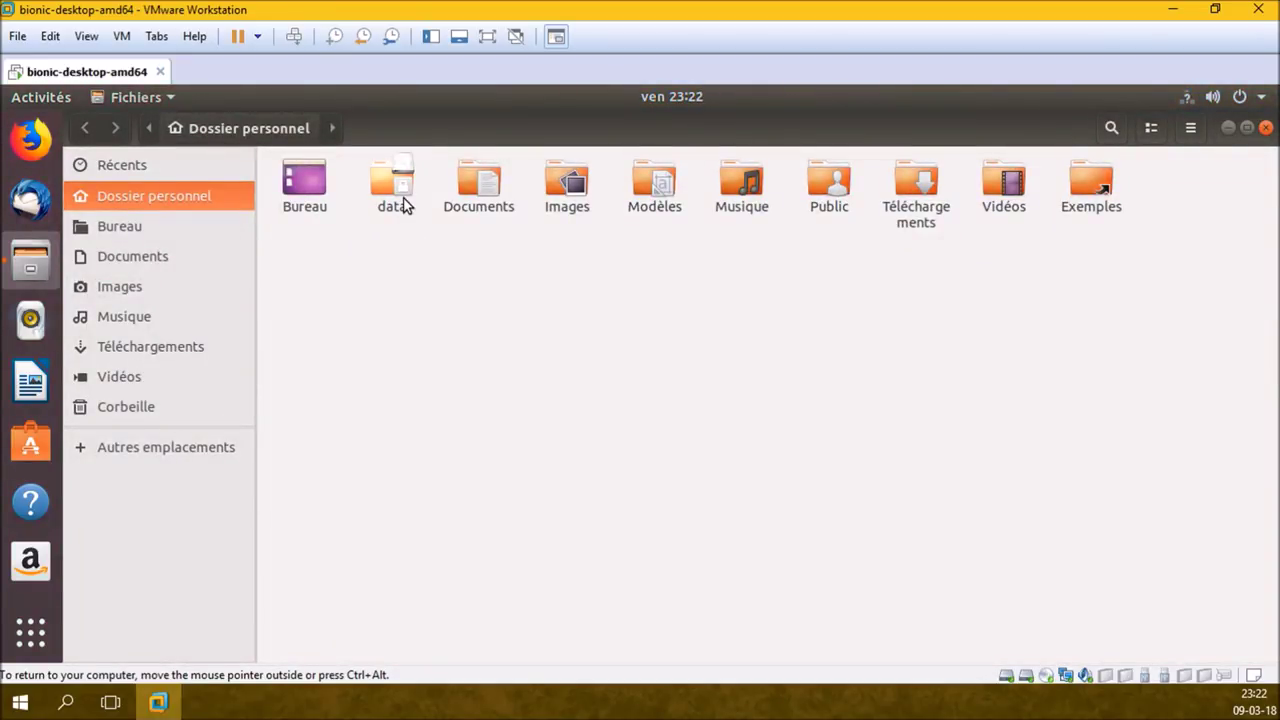
{"action": "left_click", "coordinate": [233, 449]}
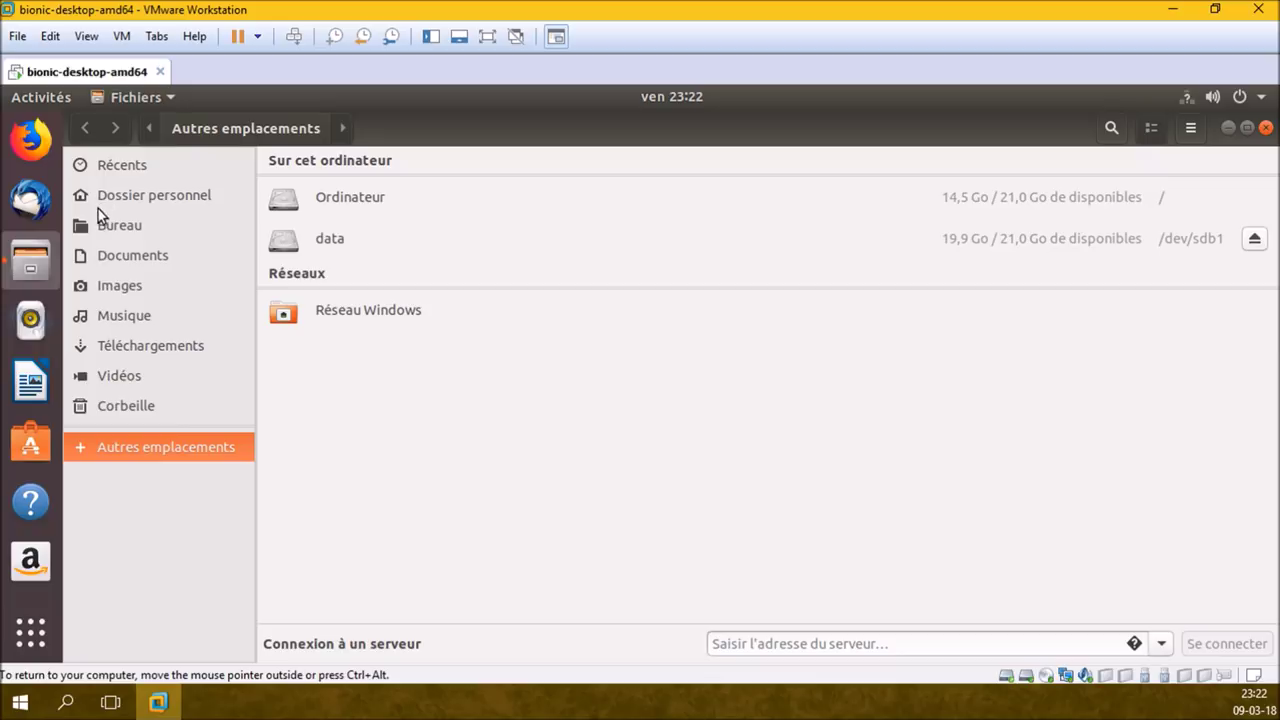
{"action": "left_click", "coordinate": [194, 190]}
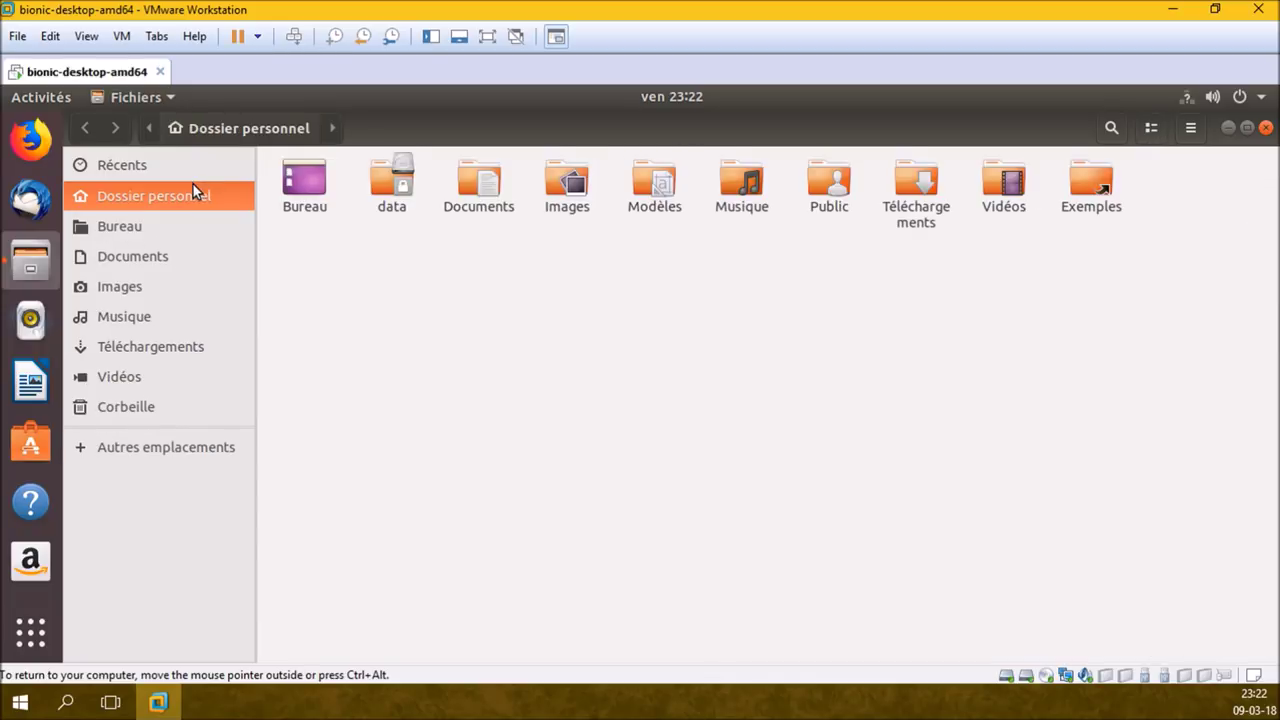
{"action": "double_click", "coordinate": [406, 190]}
{"action": "right_click", "coordinate": [415, 254]}
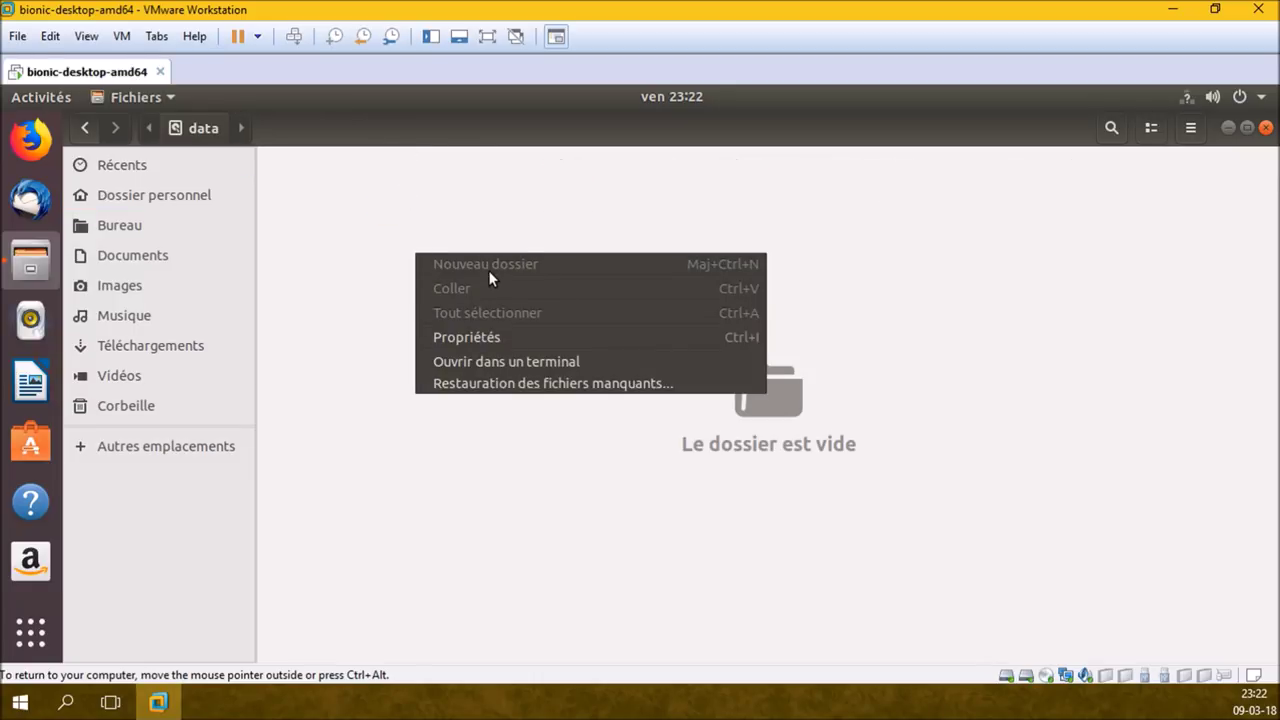
{"action": "left_click", "coordinate": [268, 157]}
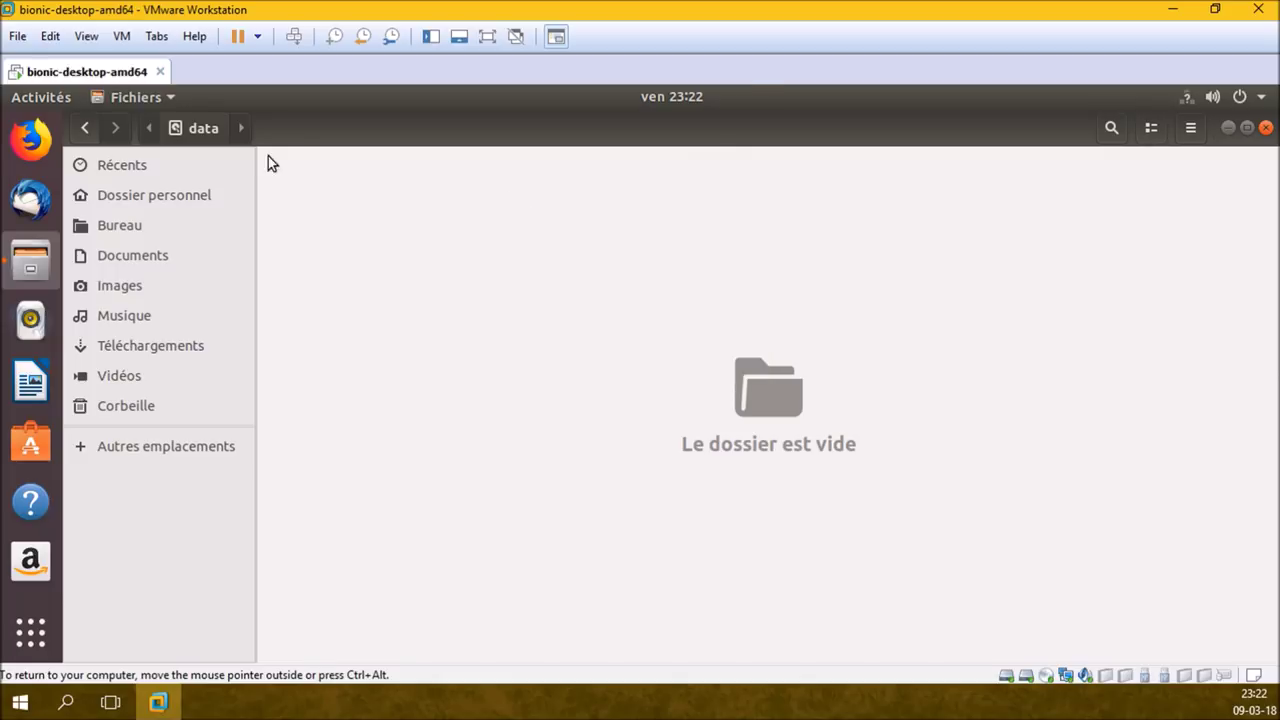
{"action": "left_click", "coordinate": [185, 193]}
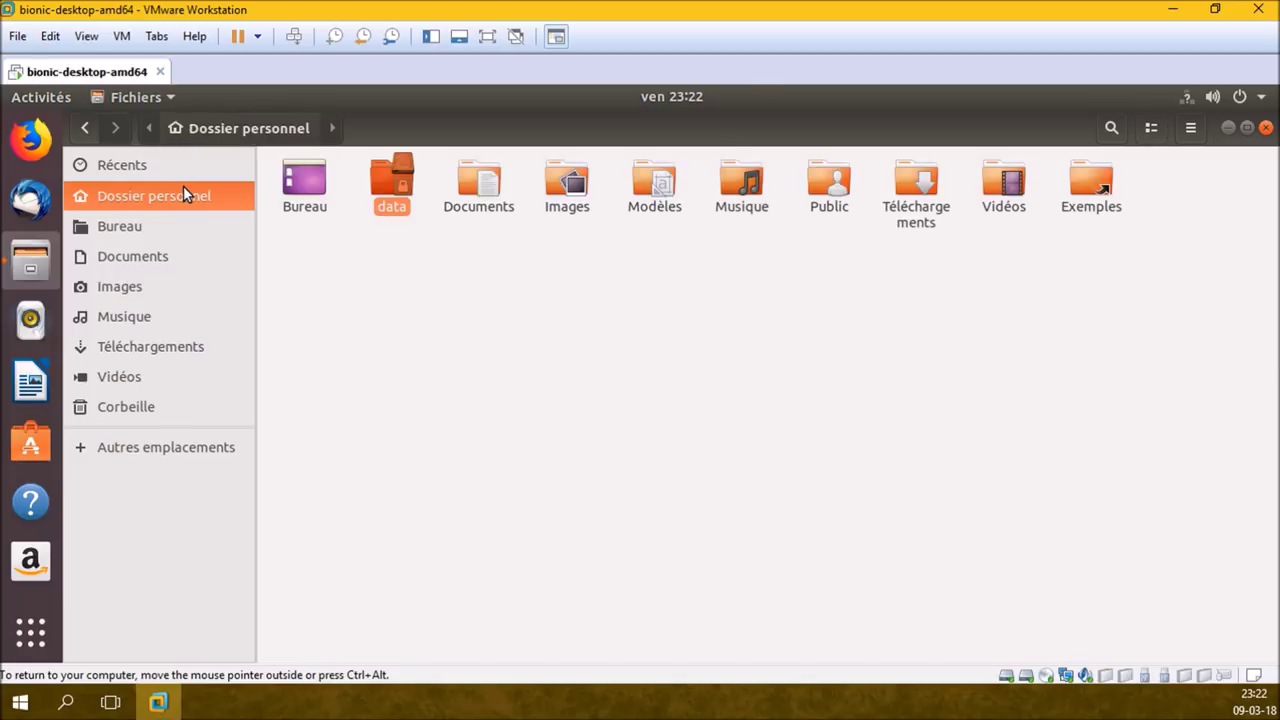
{"action": "left_click", "coordinate": [1265, 130]}
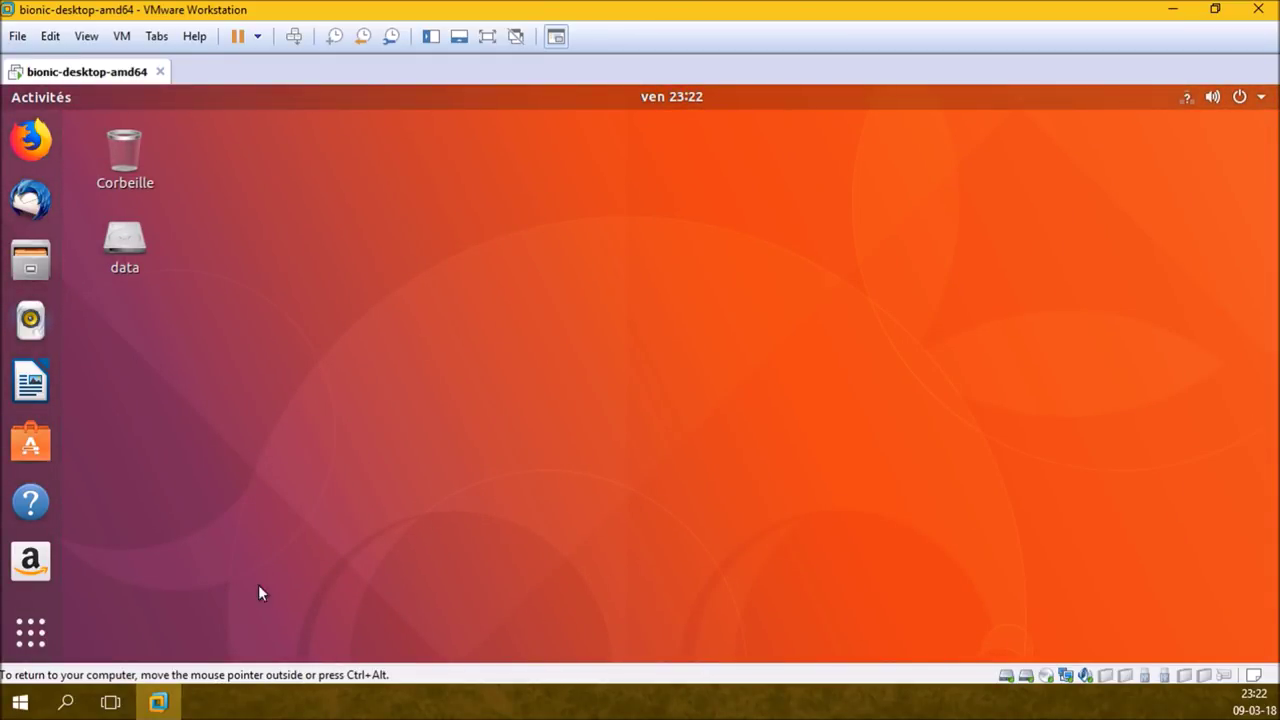
Open a terminal and run sudo nautilus, authenticating with the account password.
{"action": "left_click", "coordinate": [40, 636]}
{"action": "type", "text": "ter"}
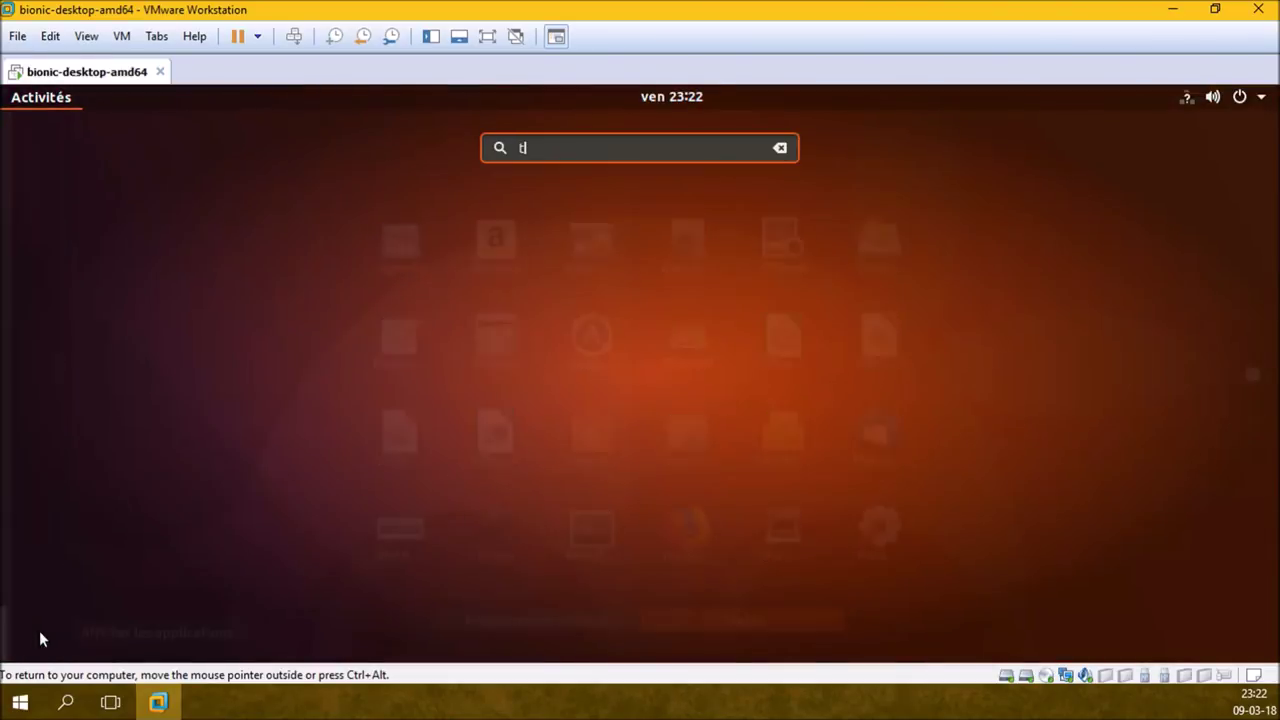
{"action": "left_click", "coordinate": [558, 248]}
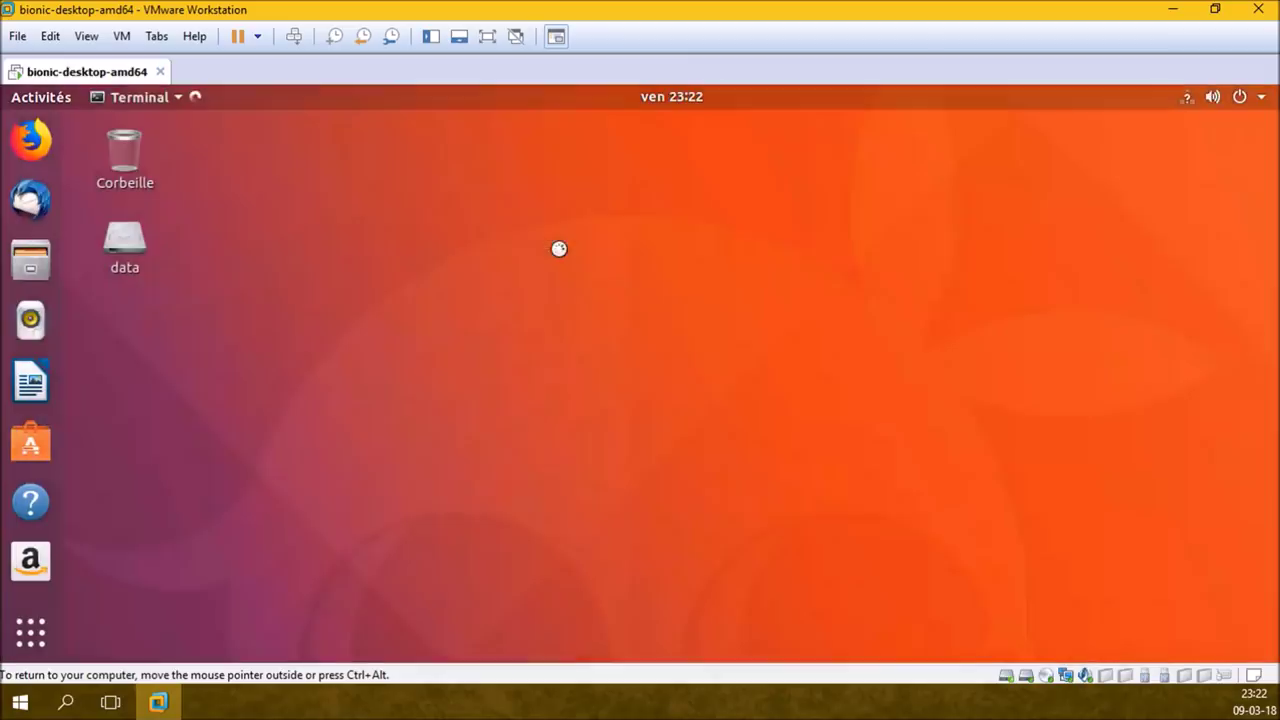
{"action": "type", "text": "s"}
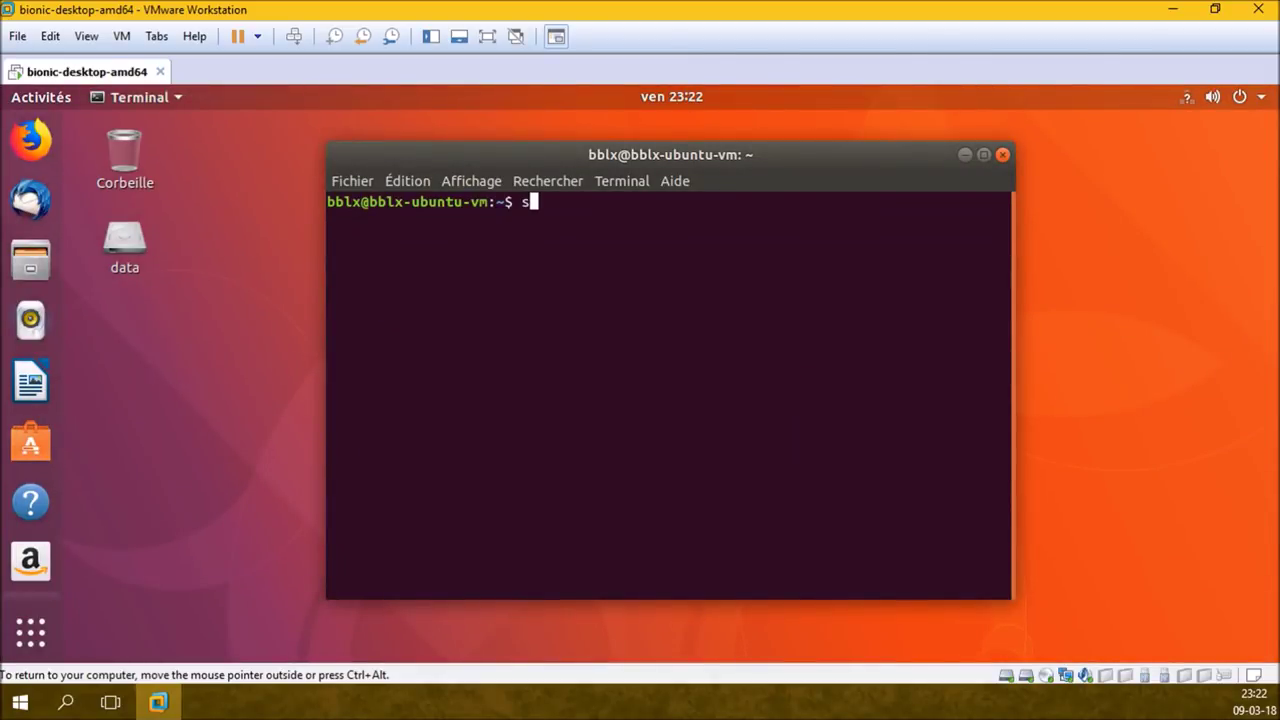
{"action": "type", "text": "udo nautilus"}
{"action": "key", "text": "Return"}
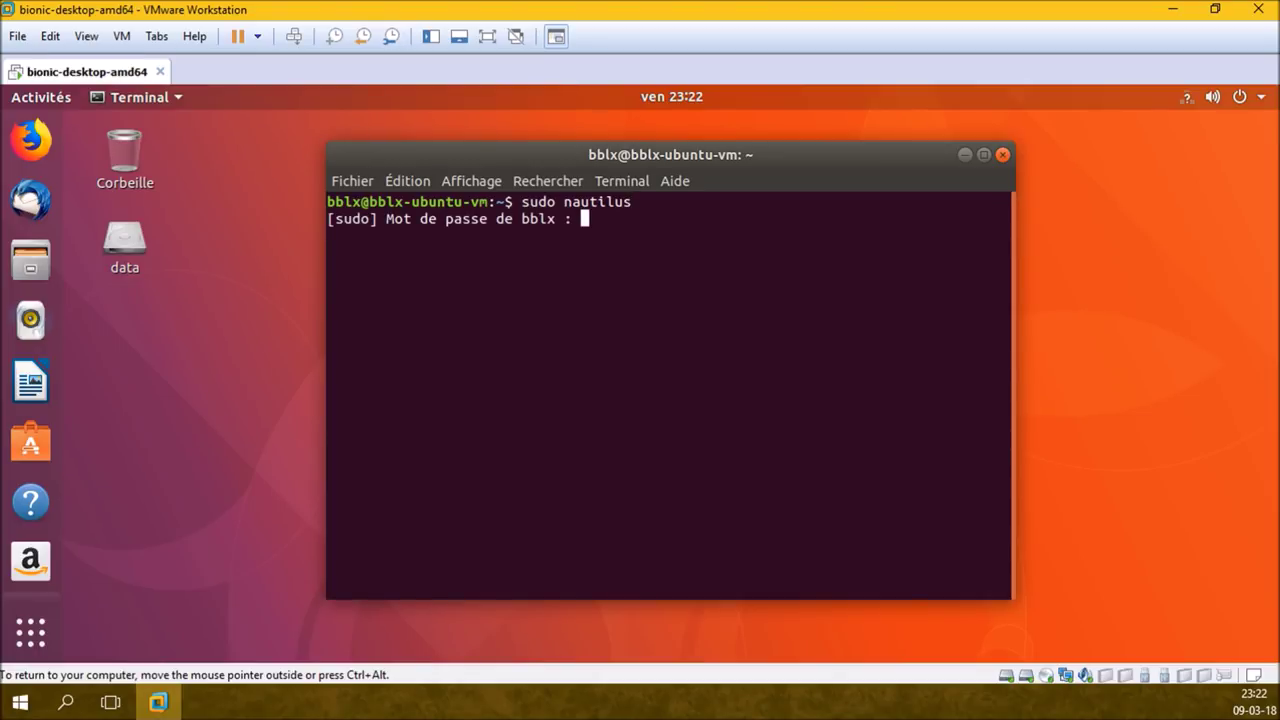
{"action": "key", "text": "Return"}
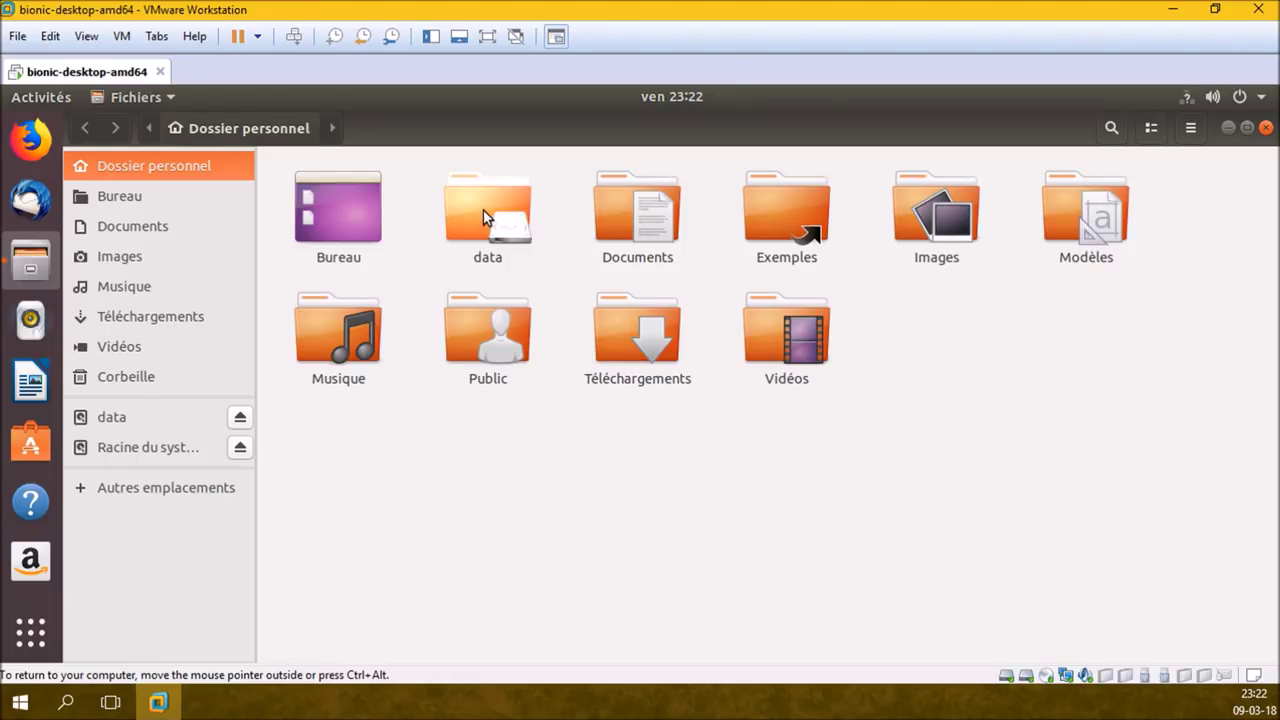
Open the permissions of the home folder's data directory and set its owner to bblx.
{"action": "left_click", "coordinate": [483, 210]}
{"action": "right_click", "coordinate": [483, 209]}
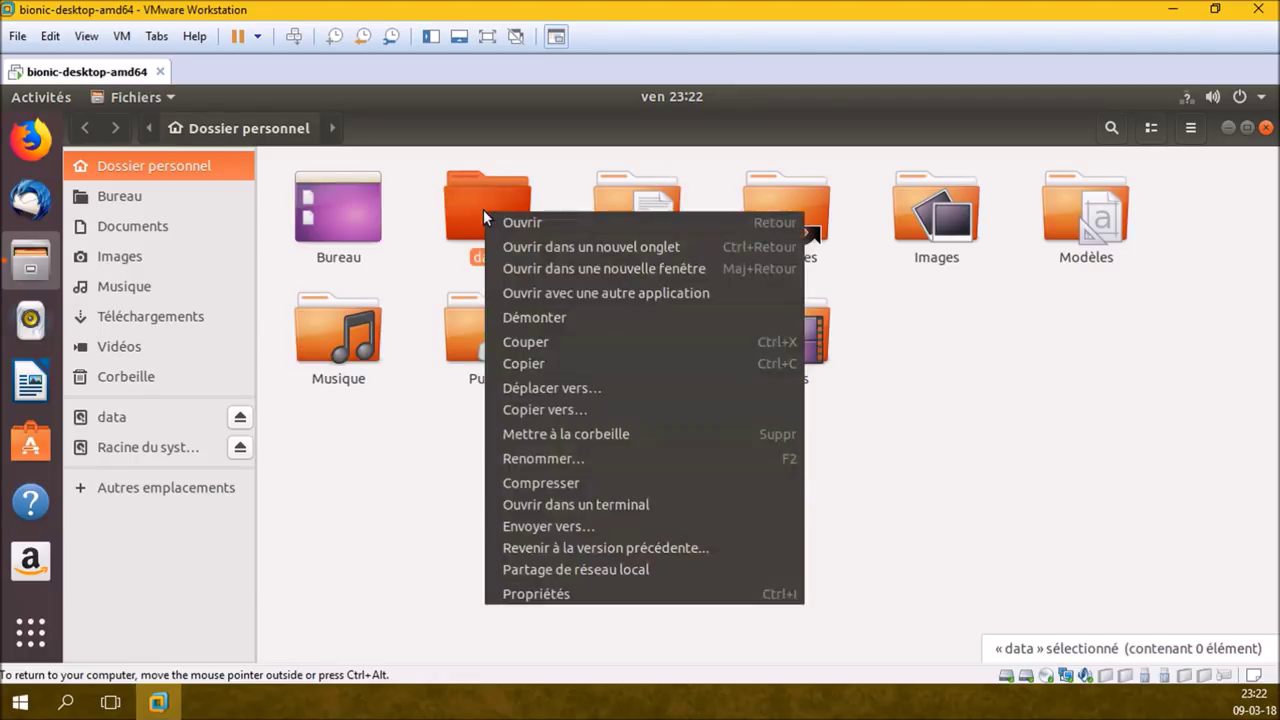
{"action": "left_click", "coordinate": [547, 598]}
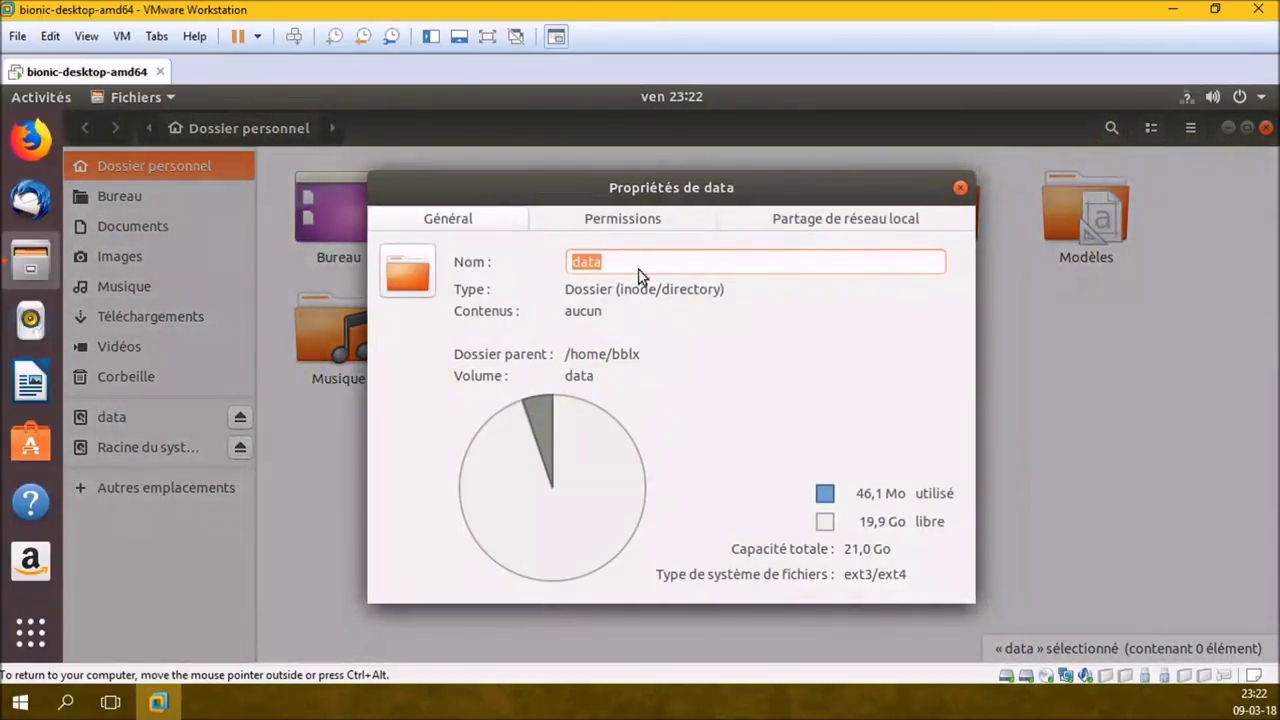
{"action": "left_click", "coordinate": [633, 220]}
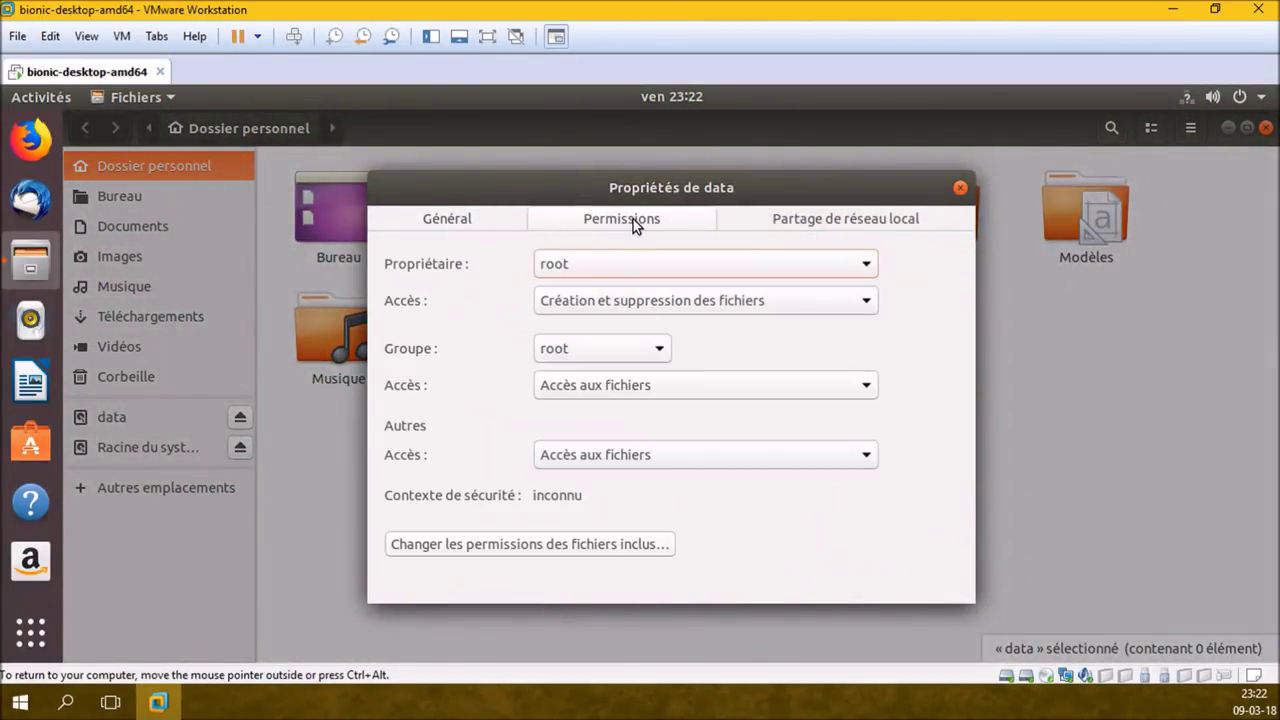
{"action": "left_click", "coordinate": [590, 268]}
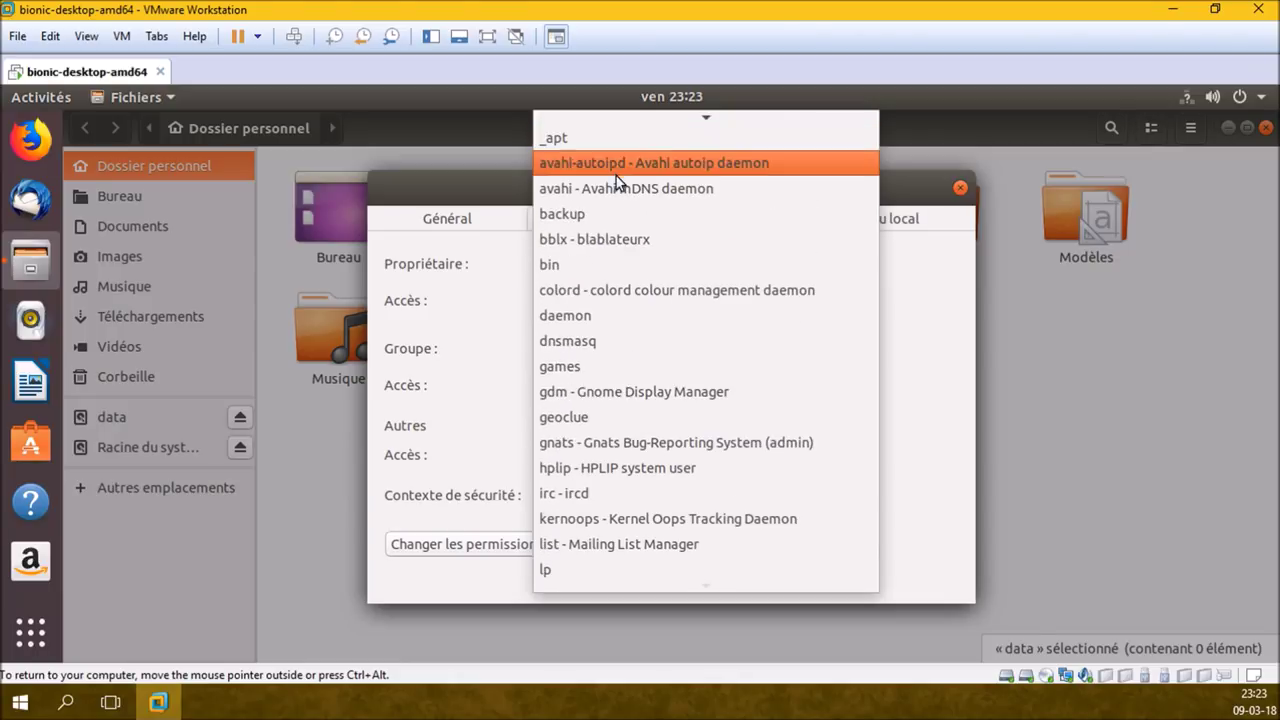
{"action": "left_click", "coordinate": [621, 238]}
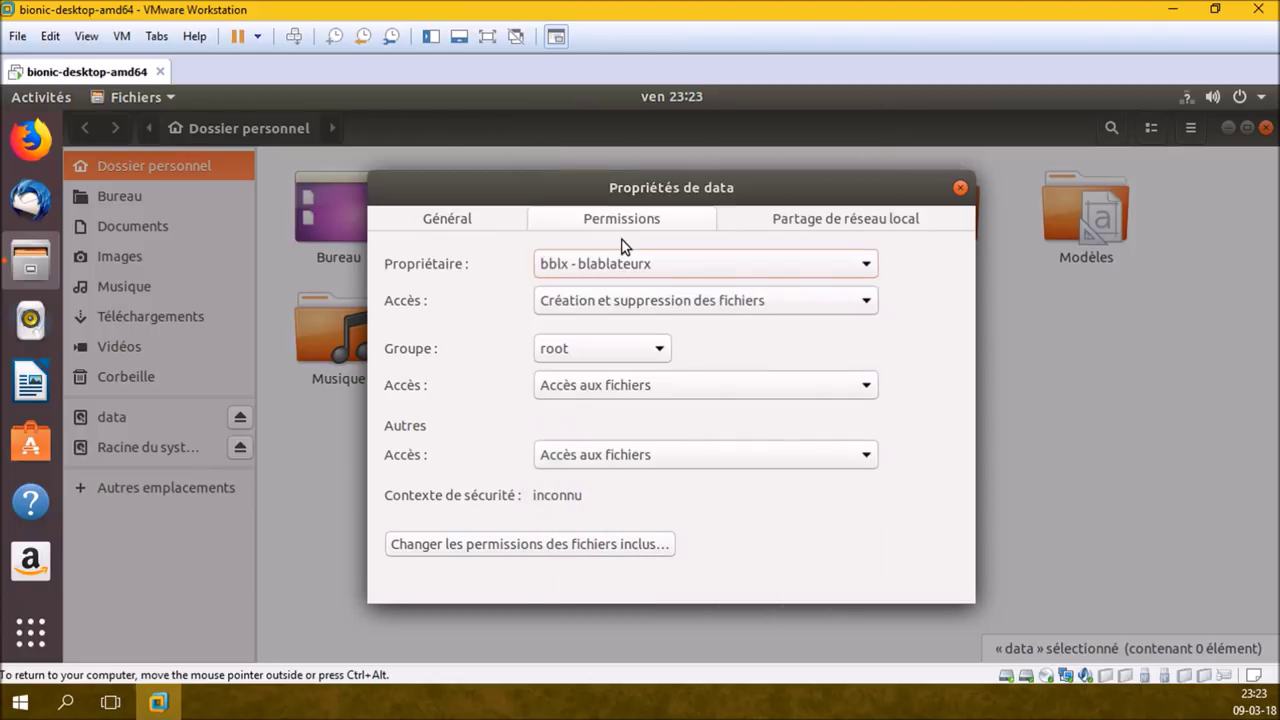
Set the data folder's group to bblx and close the properties, root file manager and terminal.
{"action": "left_click", "coordinate": [609, 343]}
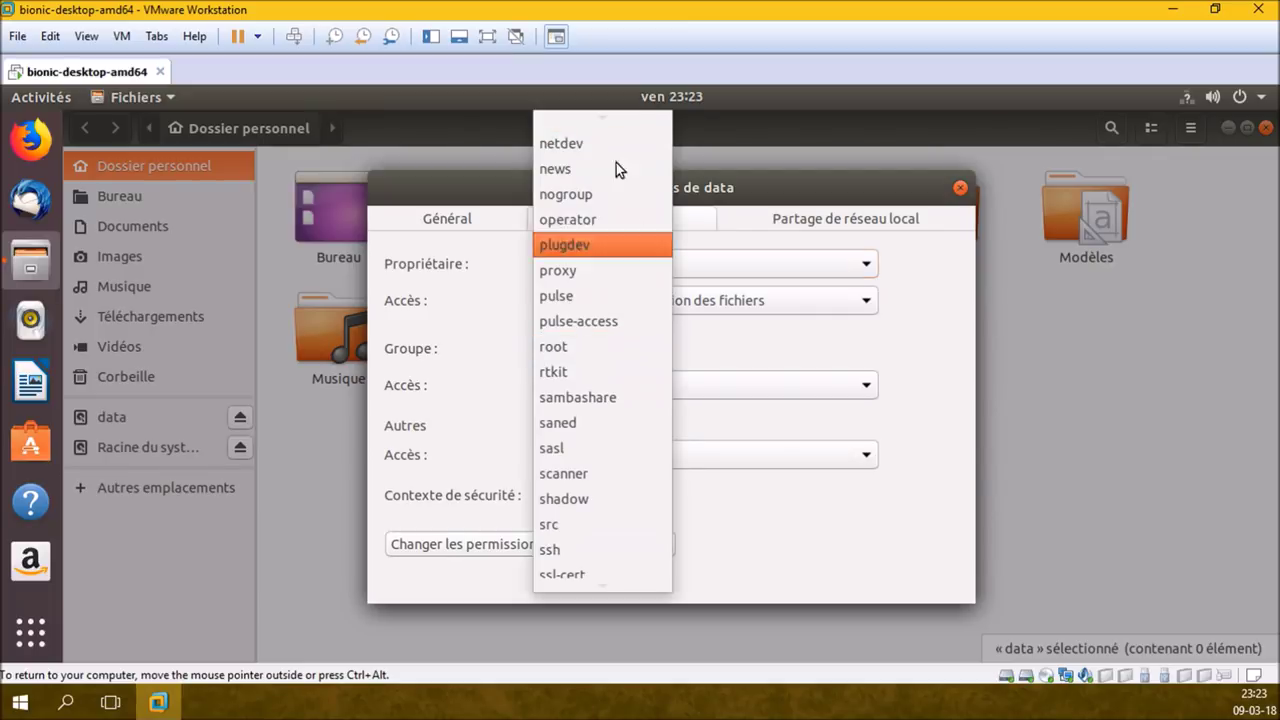
{"action": "mouse_move", "coordinate": [598, 121]}
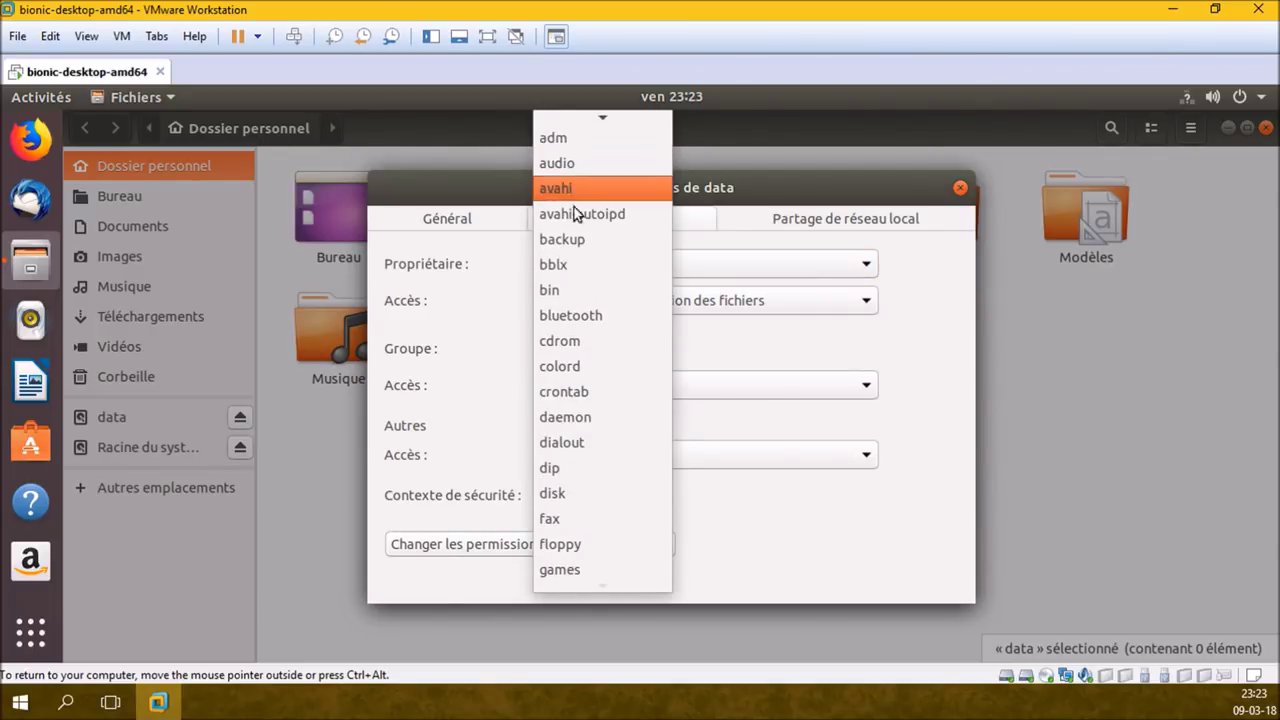
{"action": "left_click", "coordinate": [570, 267]}
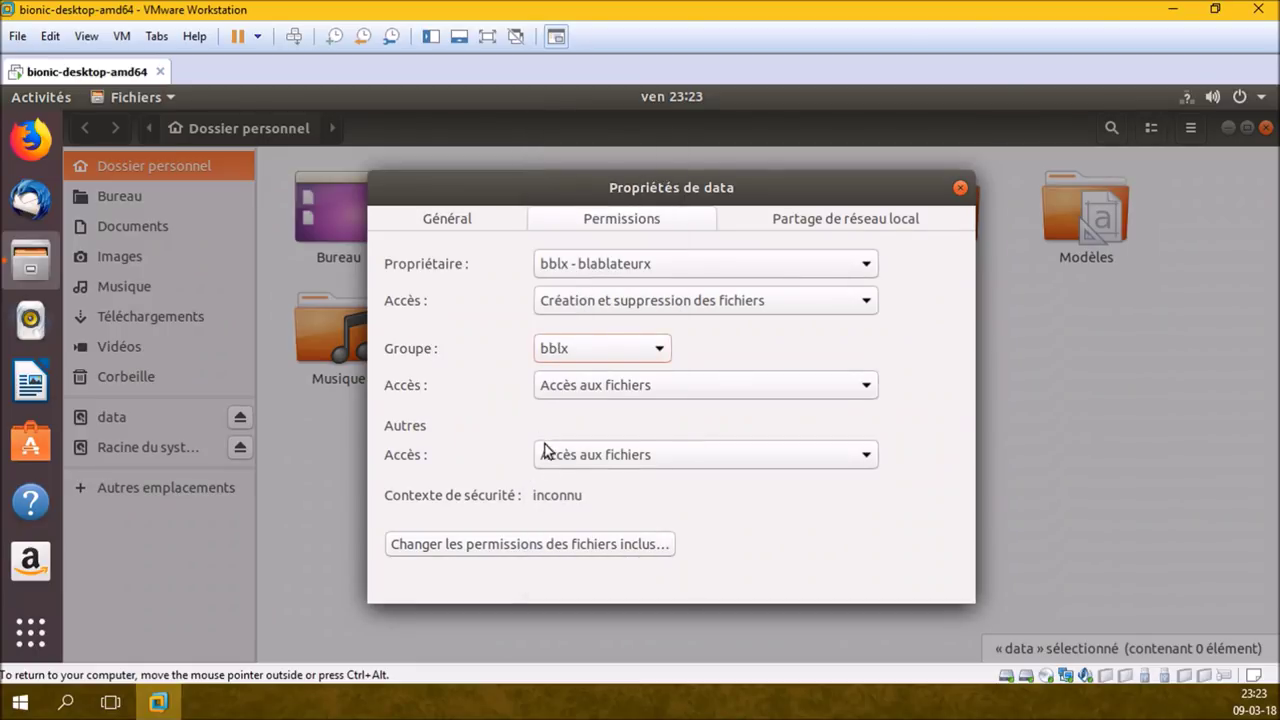
{"action": "left_click", "coordinate": [960, 187]}
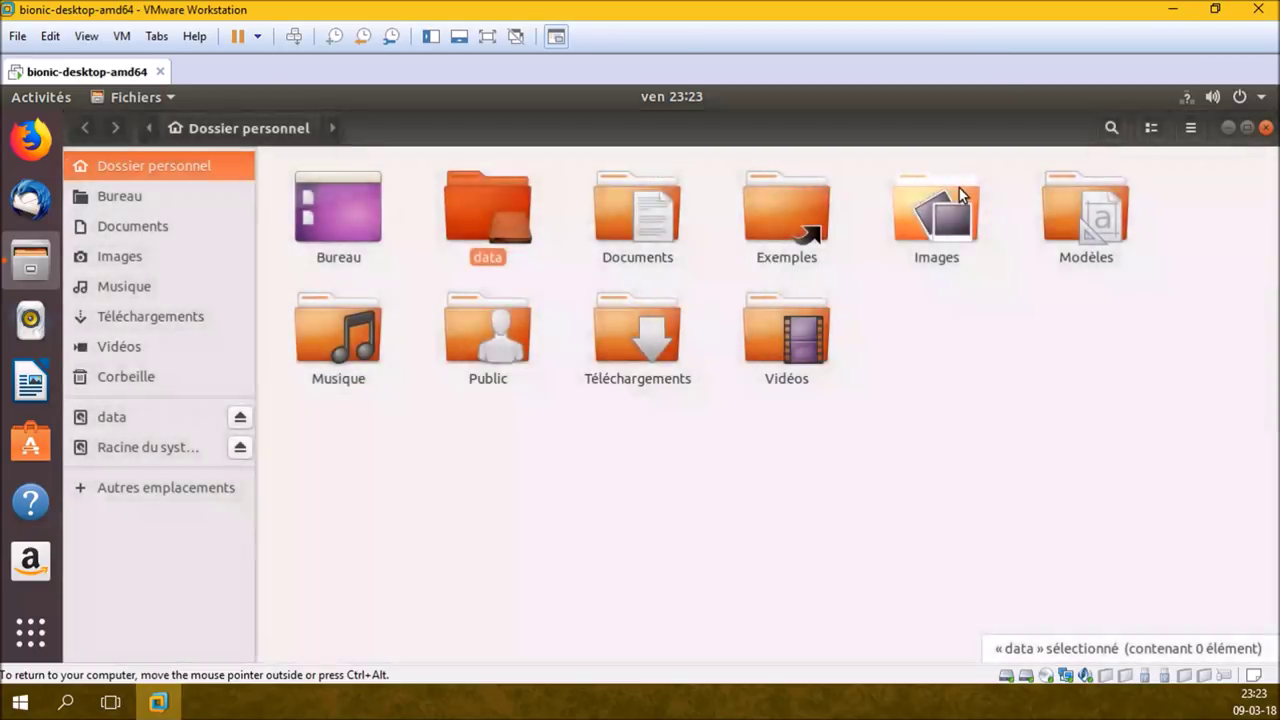
{"action": "left_click", "coordinate": [1265, 128]}
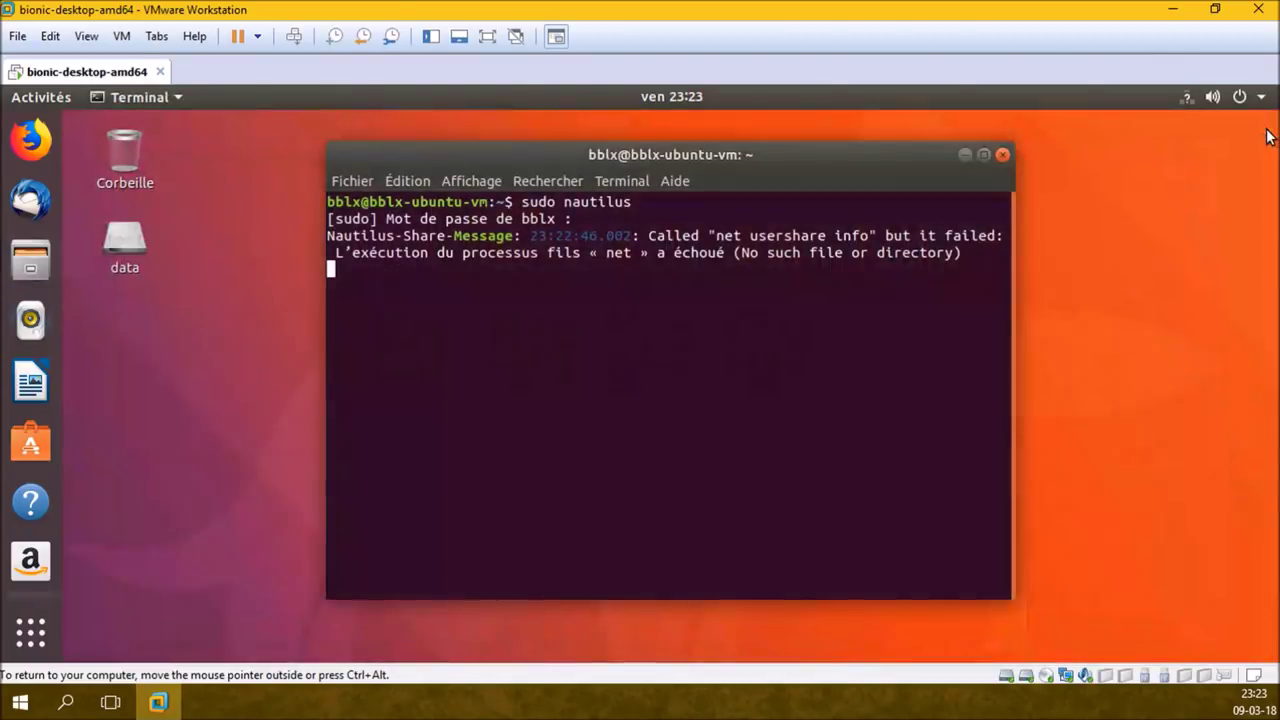
{"action": "left_click", "coordinate": [1002, 155]}
{"action": "left_click", "coordinate": [834, 432]}
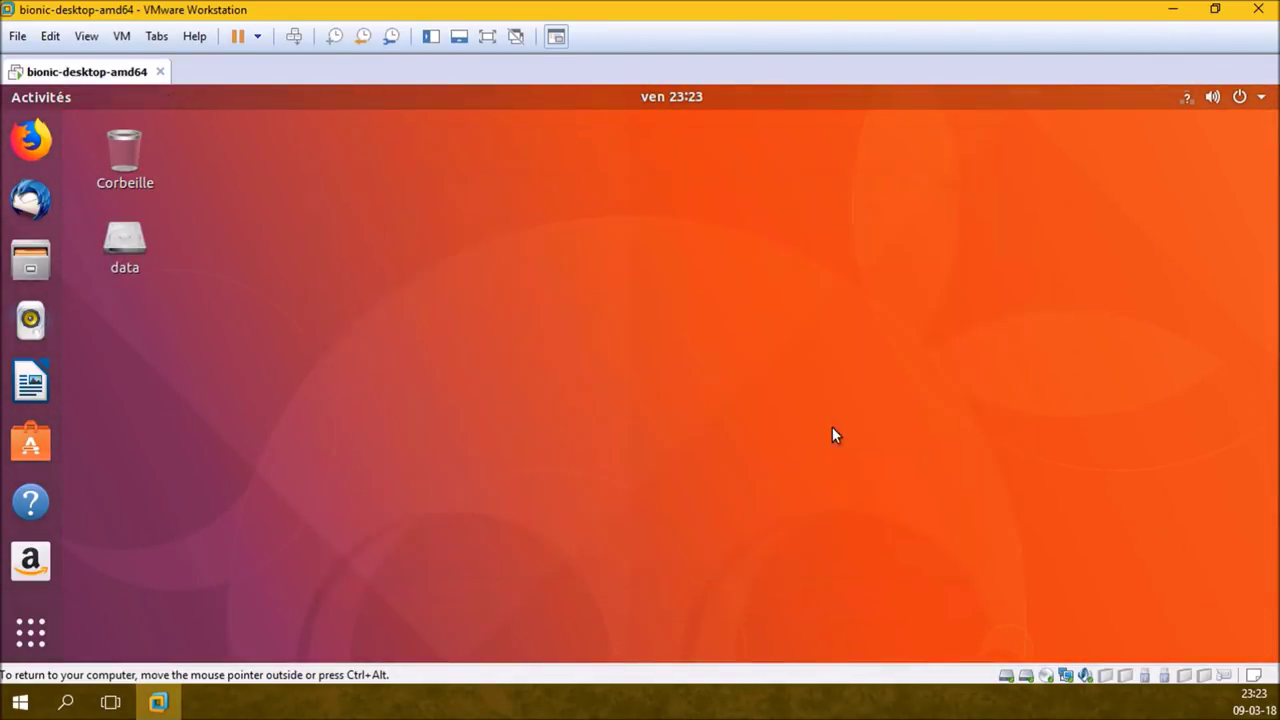
Restart Ubuntu to apply the new permissions and log back in with the account password.
{"action": "left_click", "coordinate": [1258, 98]}
{"action": "left_click", "coordinate": [1209, 324]}
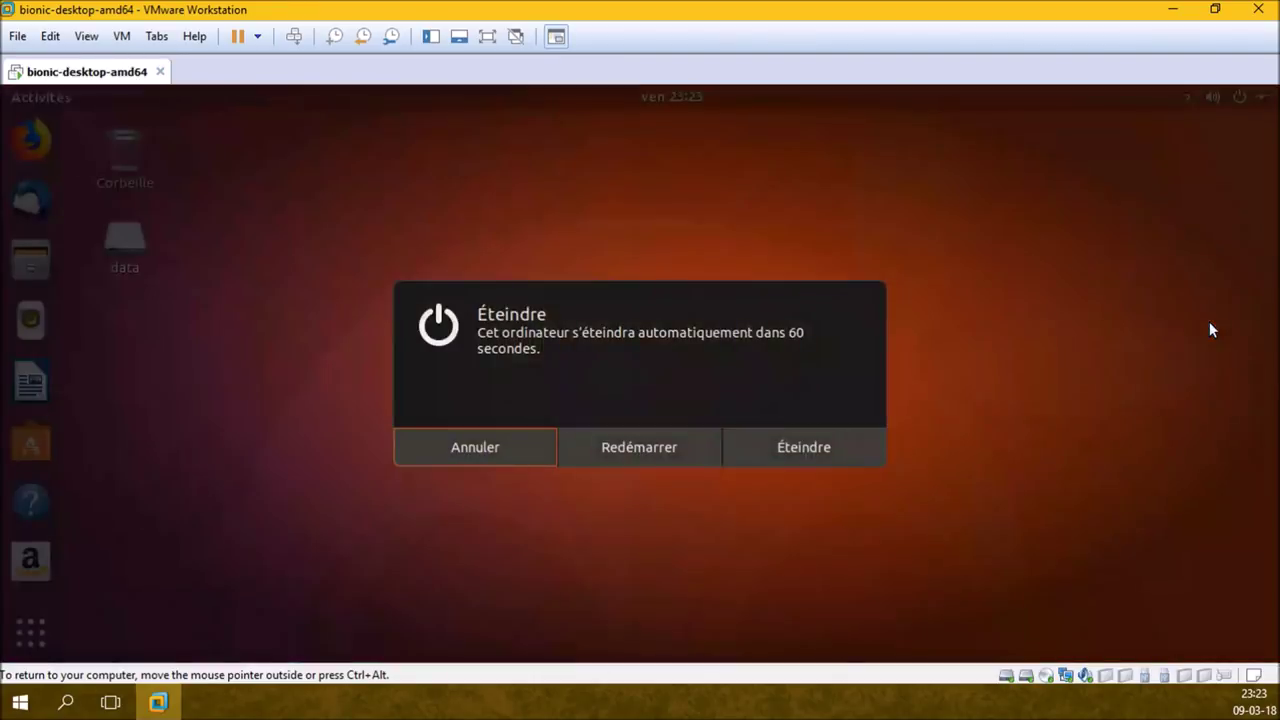
{"action": "left_click", "coordinate": [628, 456]}
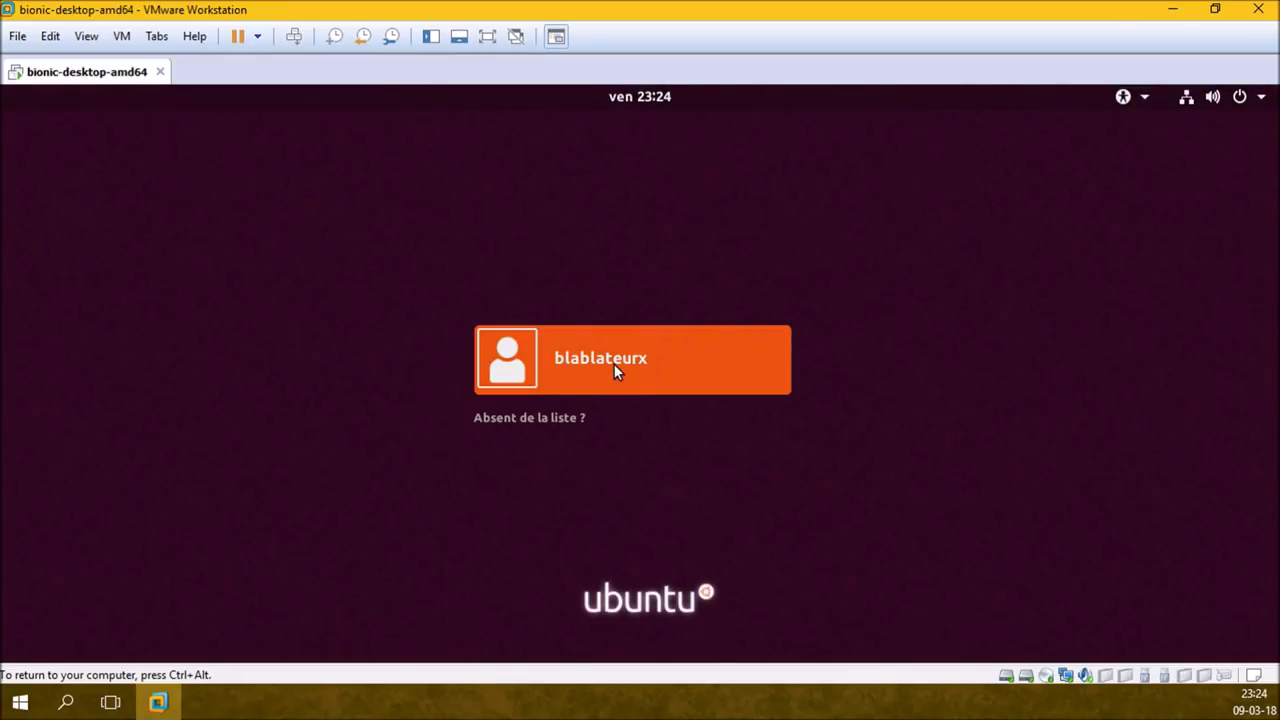
{"action": "left_click", "coordinate": [616, 370]}
{"action": "type", "text": "******"}
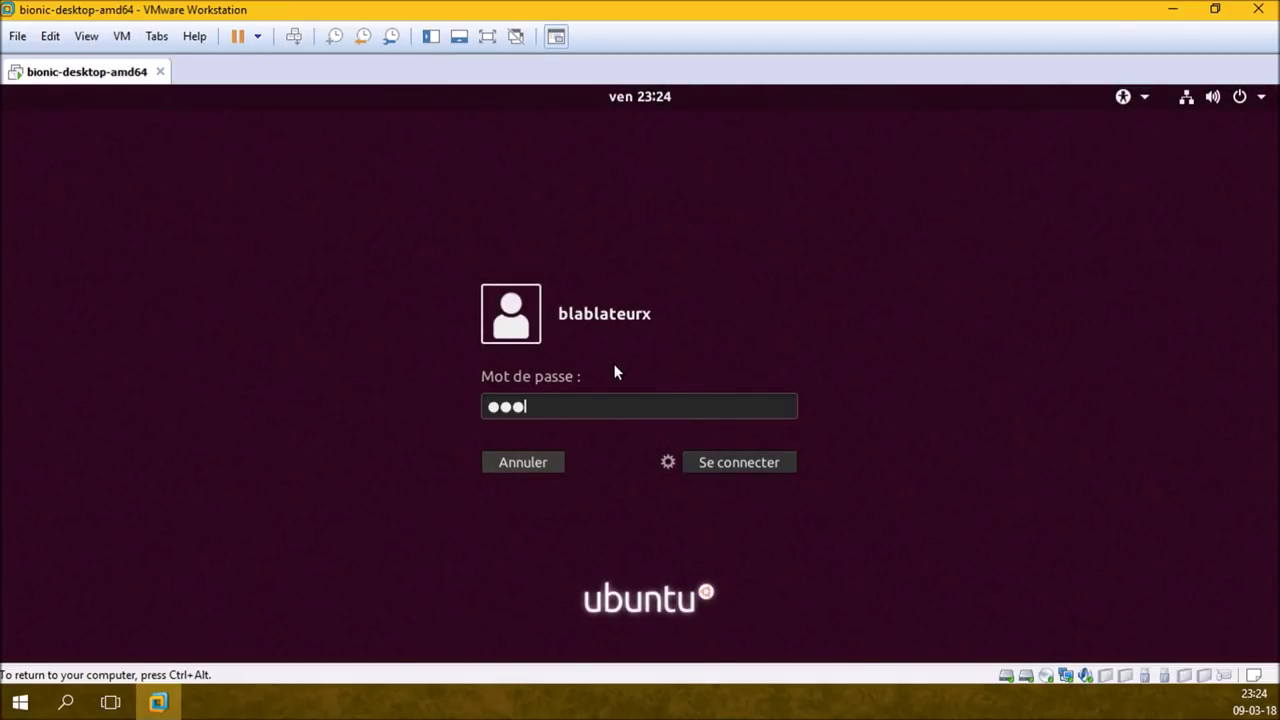
{"action": "key", "text": "Return"}
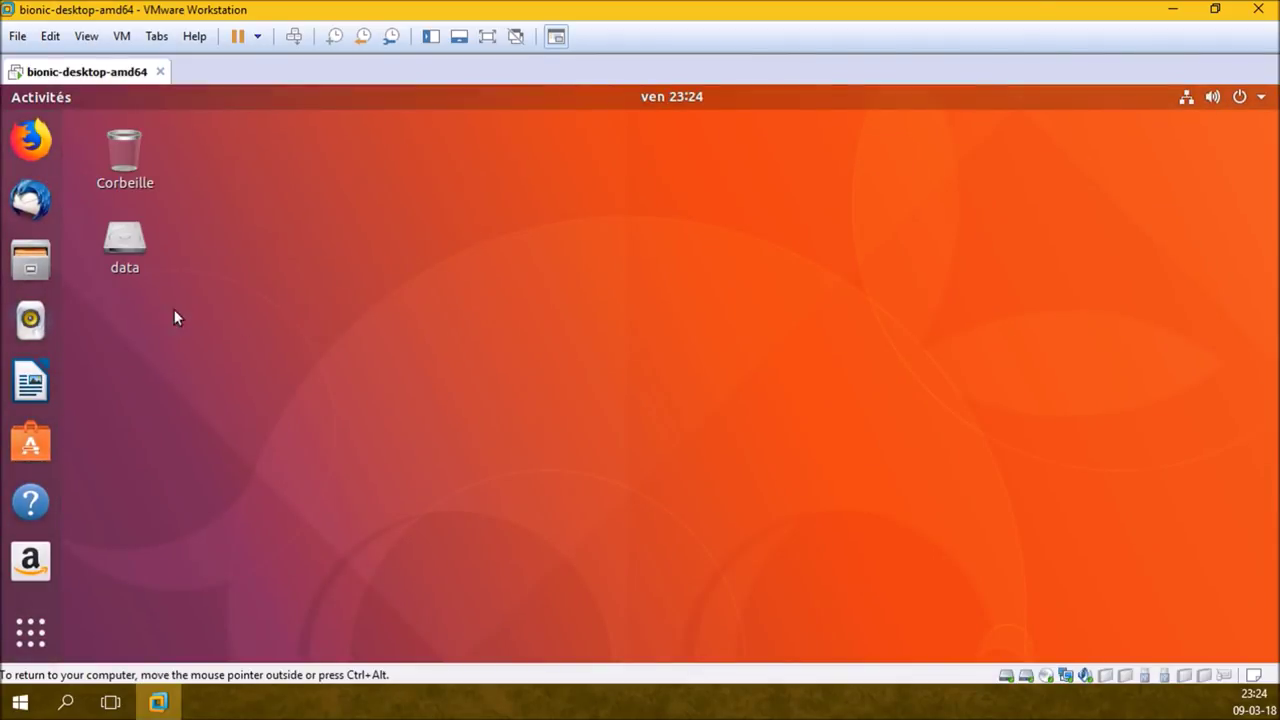
Create a new folder named essai inside the home folder's data directory.
{"action": "left_click", "coordinate": [43, 266]}
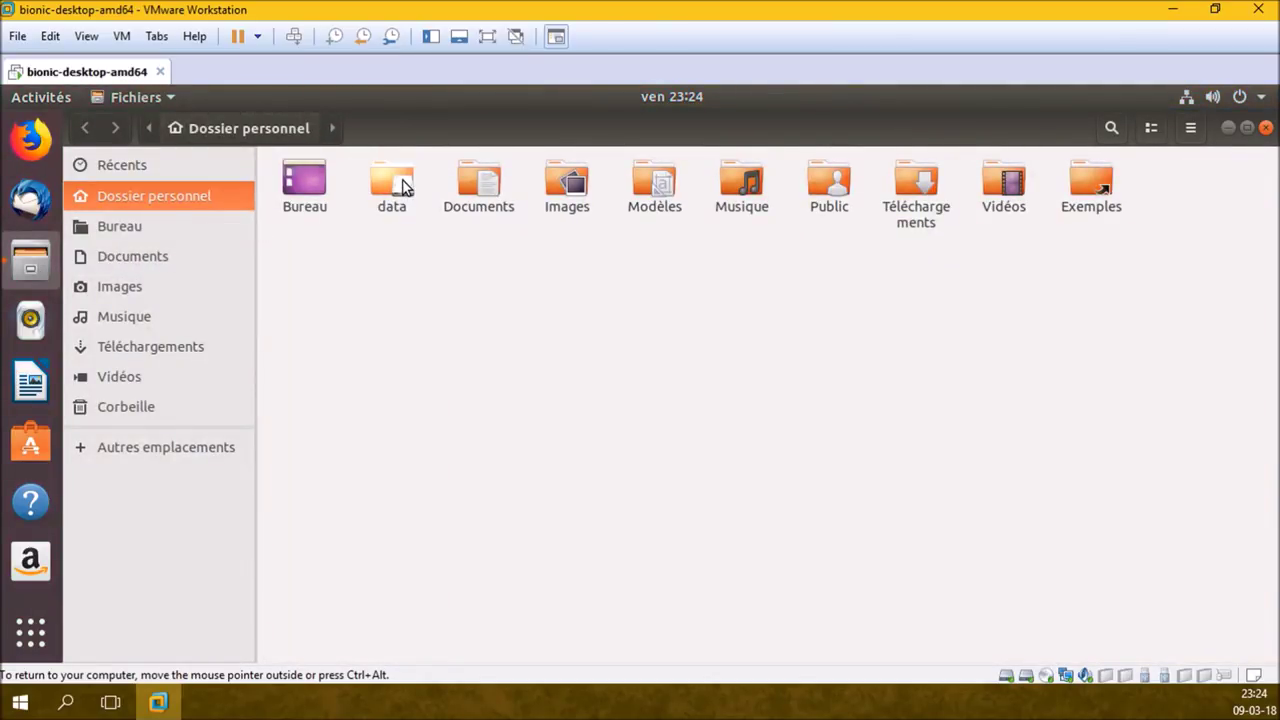
{"action": "double_click", "coordinate": [402, 179]}
{"action": "right_click", "coordinate": [519, 284]}
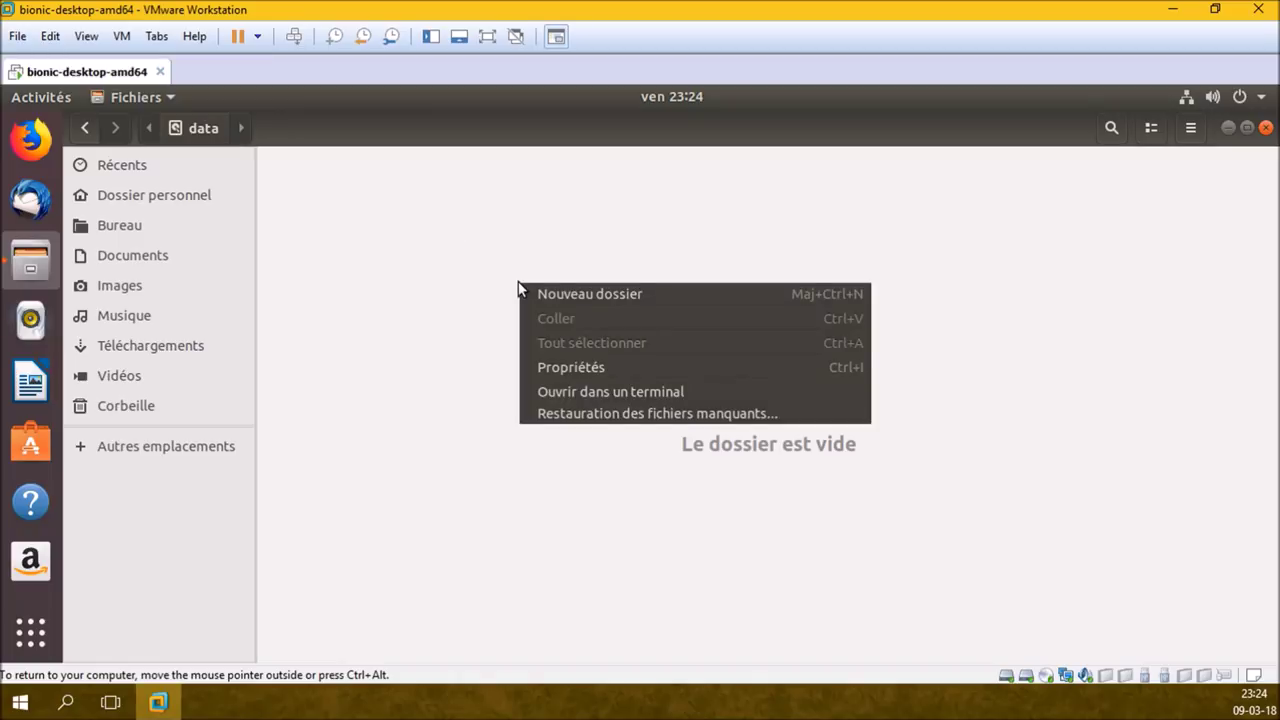
{"action": "left_click", "coordinate": [567, 293]}
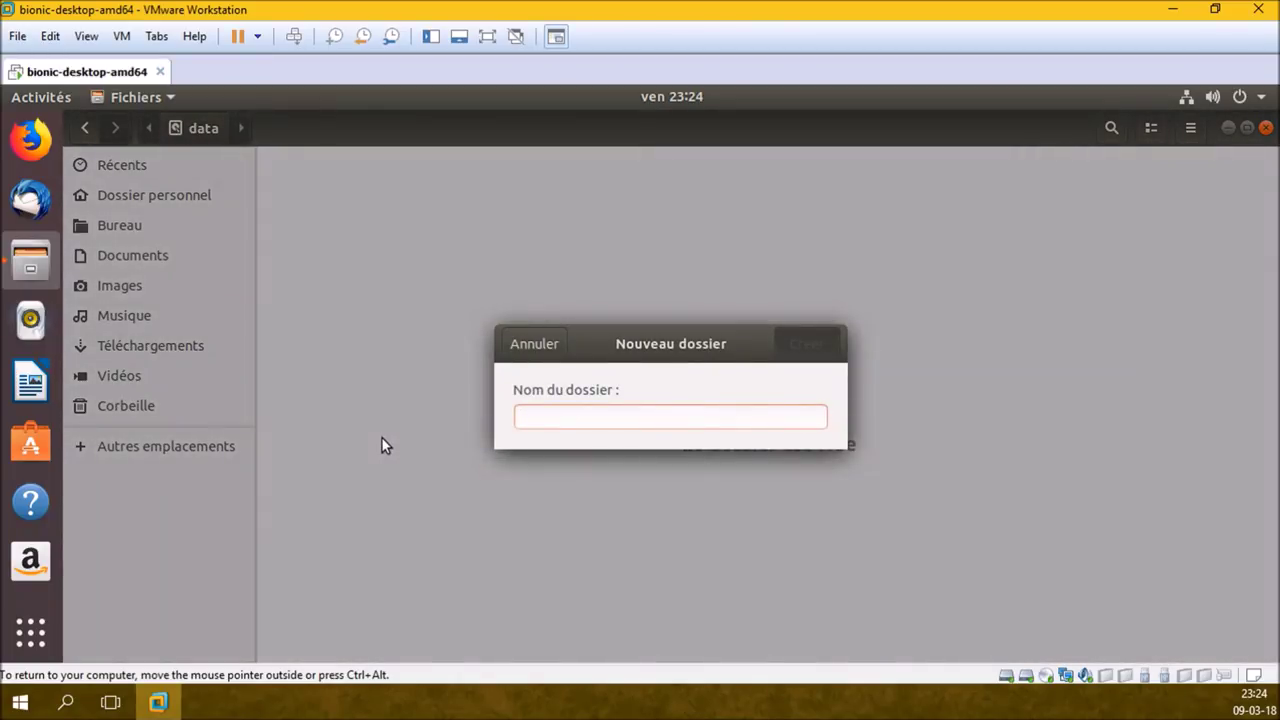
{"action": "type", "text": "essai"}
{"action": "key", "text": "Return"}
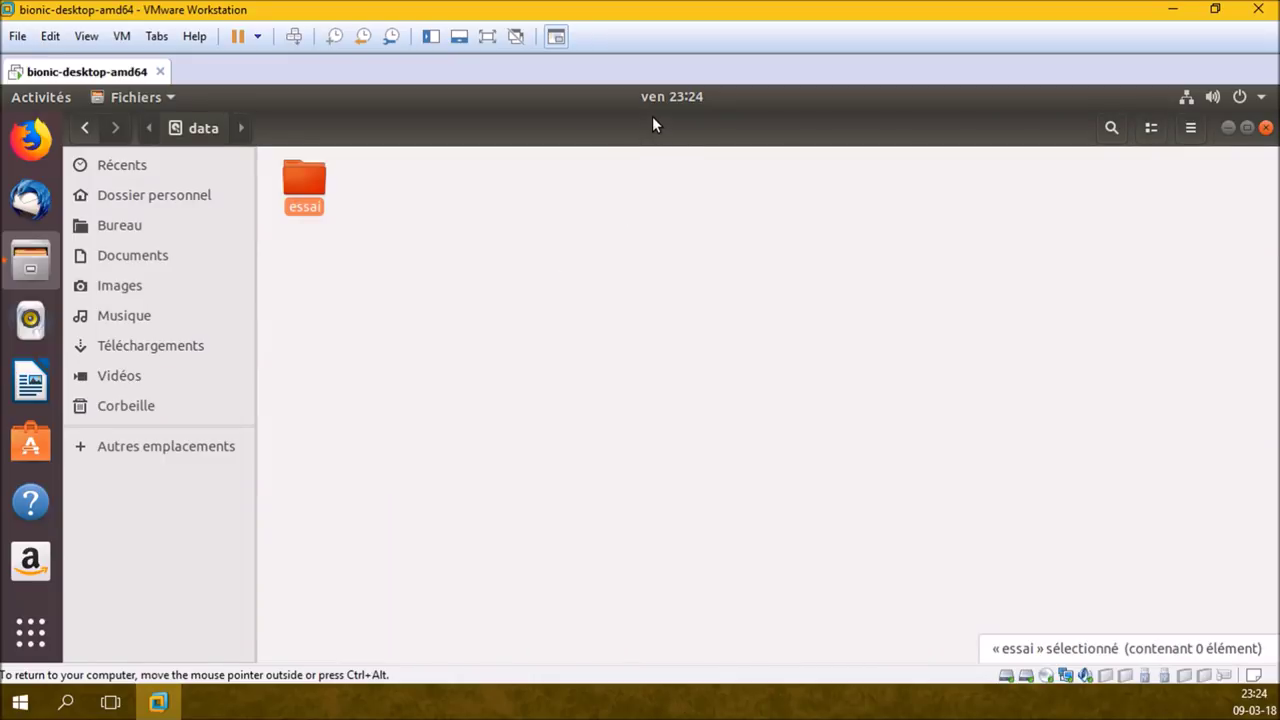
Move the data folder's window aside and open a second file manager window showing the home folder.
{"action": "left_click_drag", "start_coordinate": [652, 123], "coordinate": [821, 140]}
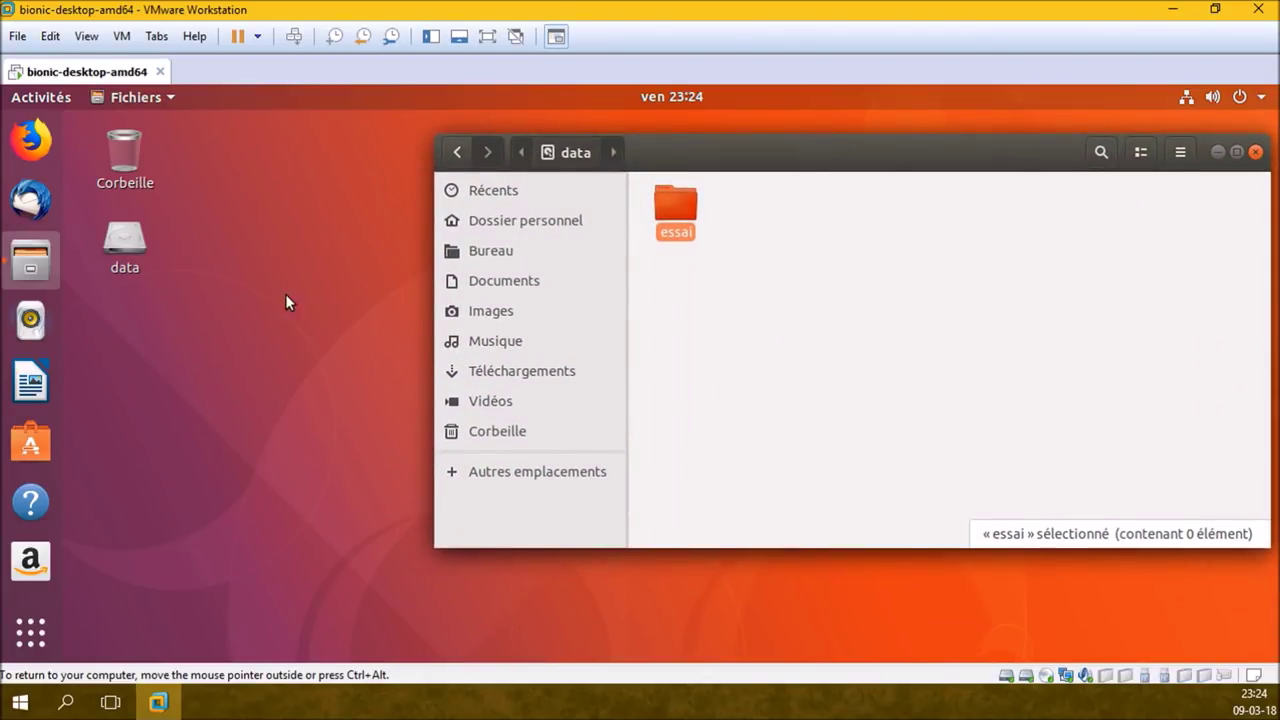
{"action": "right_click", "coordinate": [24, 268]}
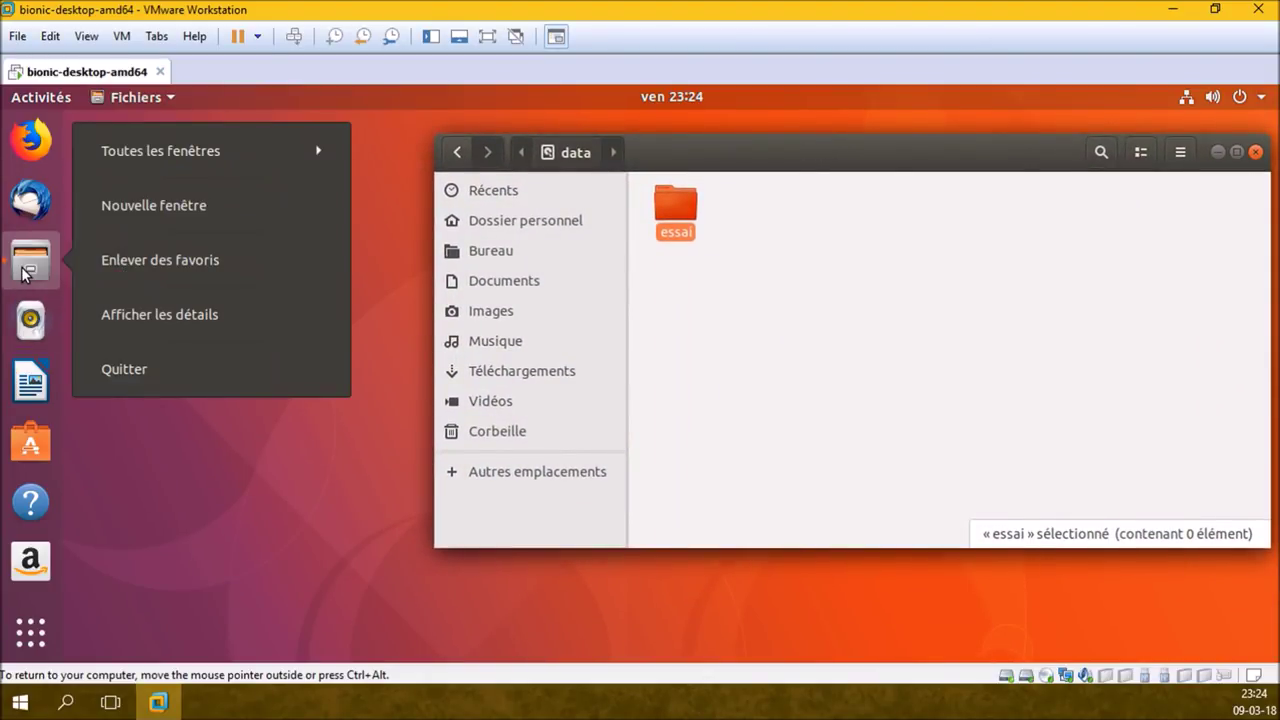
{"action": "left_click", "coordinate": [183, 214]}
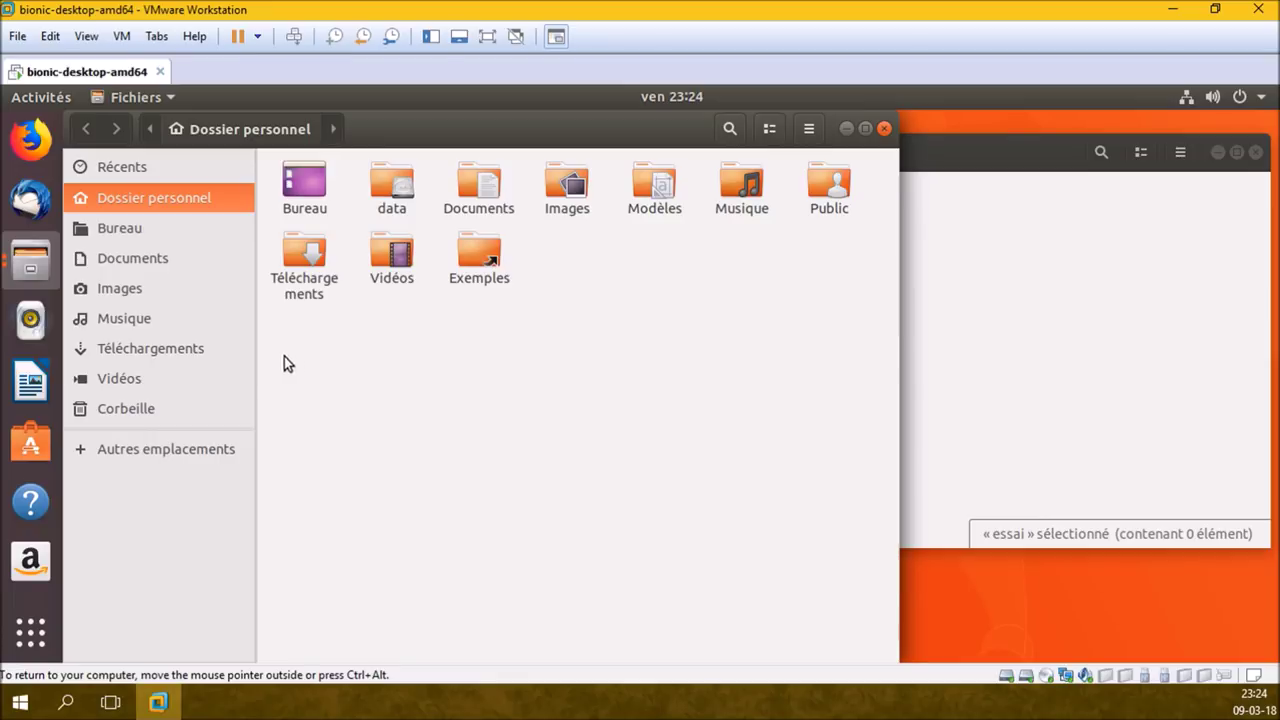
Copy the Documents, Images, Modèles, Musique, Public, Téléchargements, Vidéos and Exemples items from the home folder.
{"action": "left_click", "coordinate": [306, 253]}
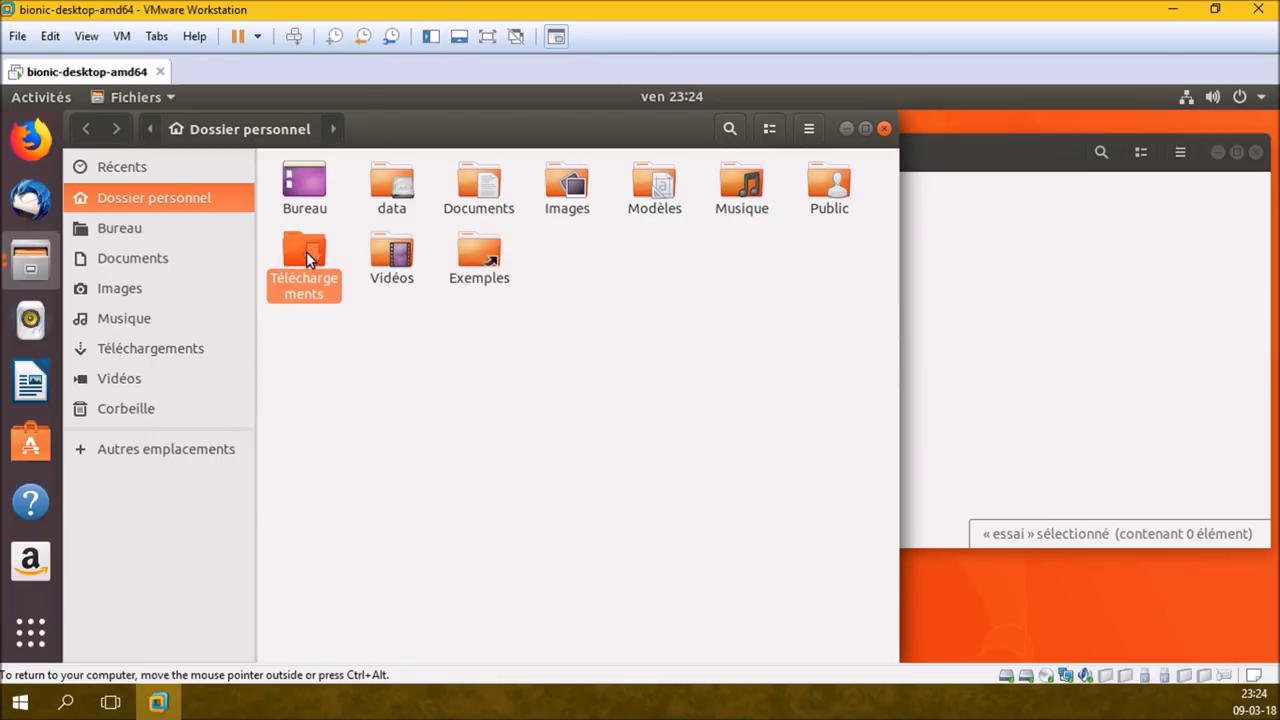
{"action": "left_click", "coordinate": [392, 252], "text": "ctrl"}
{"action": "left_click", "coordinate": [479, 250], "text": "ctrl"}
{"action": "left_click", "coordinate": [476, 190], "text": "ctrl"}
{"action": "left_click", "coordinate": [567, 188], "text": "ctrl"}
{"action": "left_click", "coordinate": [652, 192], "text": "ctrl"}
{"action": "left_click", "coordinate": [738, 195], "text": "ctrl"}
{"action": "left_click", "coordinate": [827, 186], "text": "ctrl"}
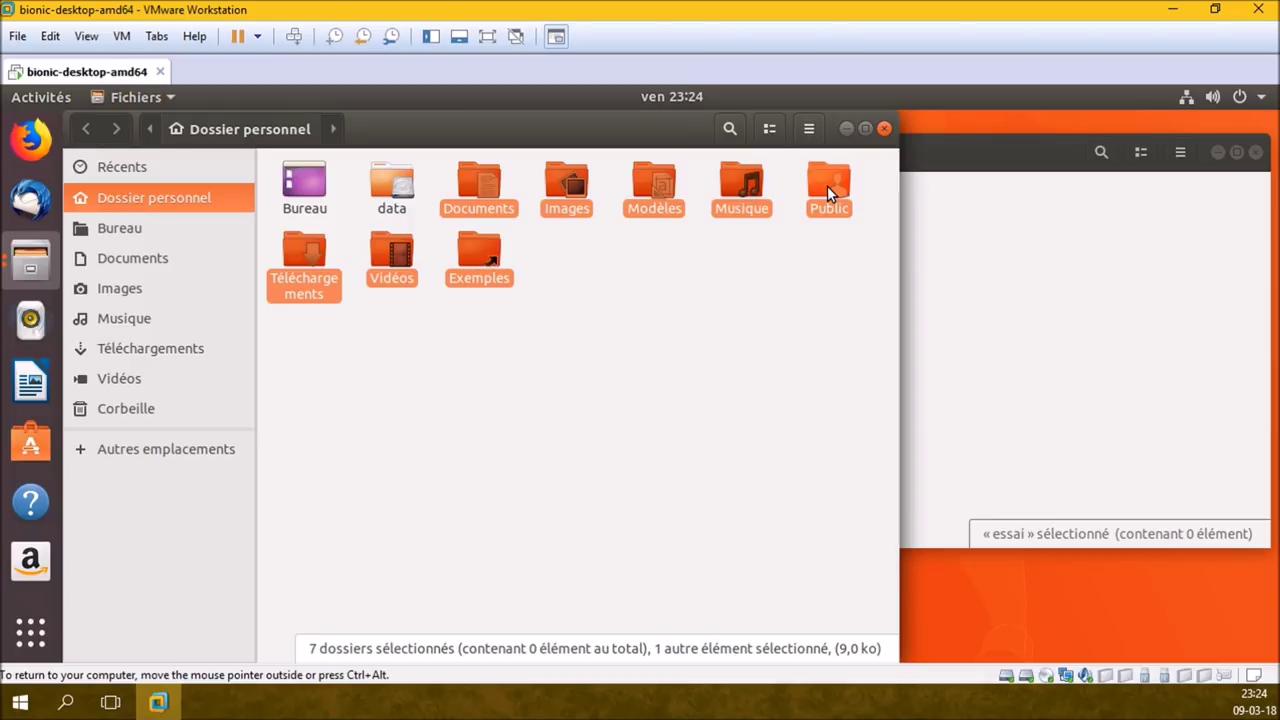
{"action": "right_click", "coordinate": [827, 186]}
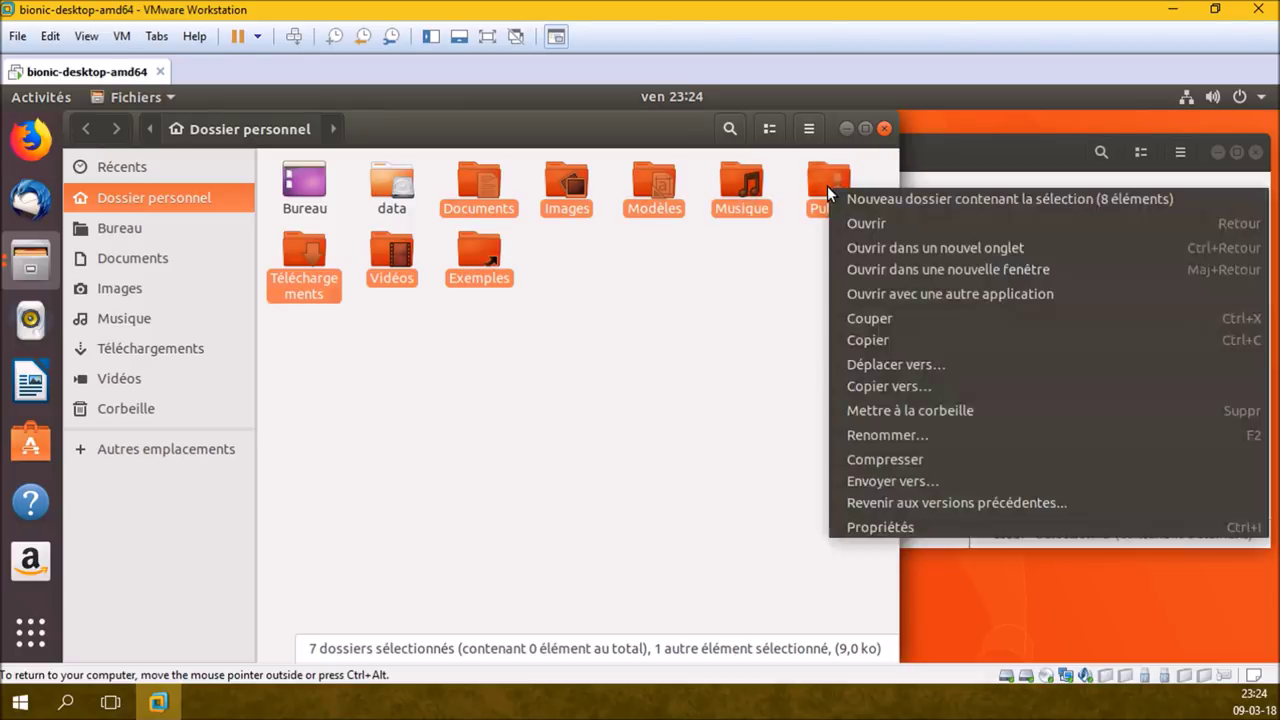
{"action": "left_click", "coordinate": [893, 340]}
Open the essai folder in the data directory and paste the copied home folder items there.
{"action": "left_click", "coordinate": [968, 317]}
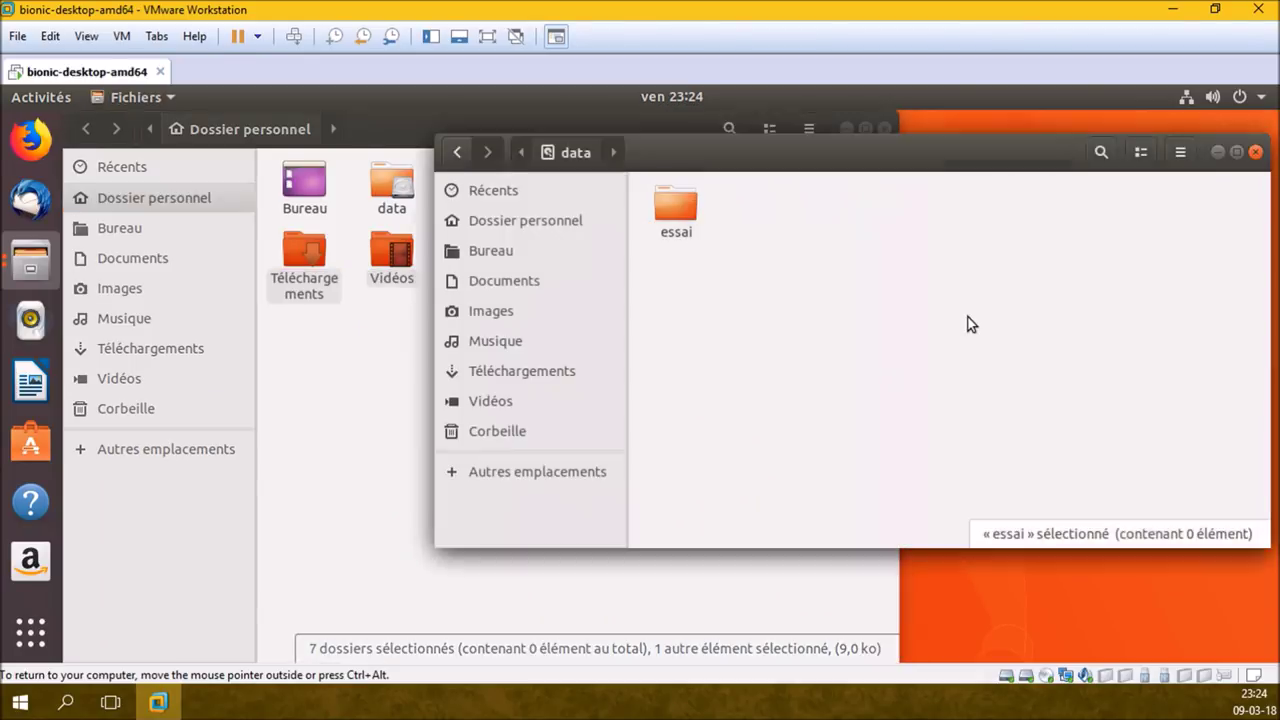
{"action": "double_click", "coordinate": [682, 204]}
{"action": "right_click", "coordinate": [728, 265]}
{"action": "left_click", "coordinate": [772, 305]}
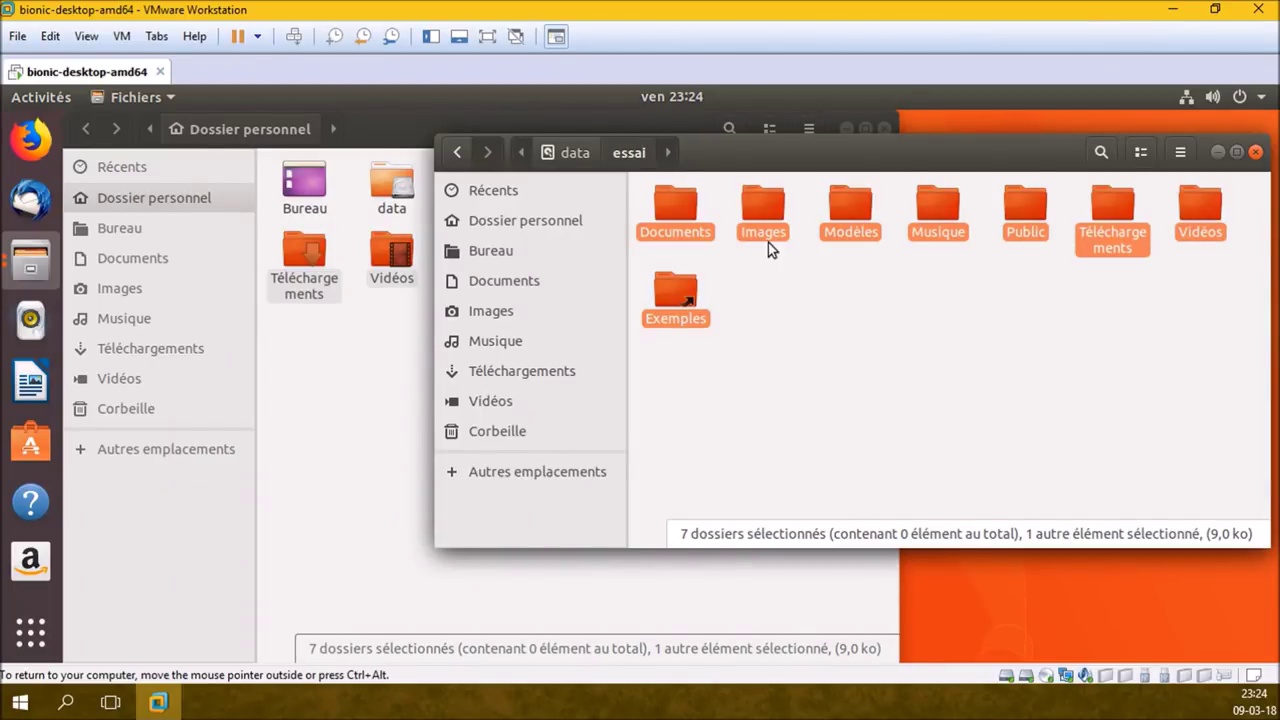
Move all the pasted items in the essai folder to the trash and close both file manager windows.
{"action": "right_click", "coordinate": [764, 206]}
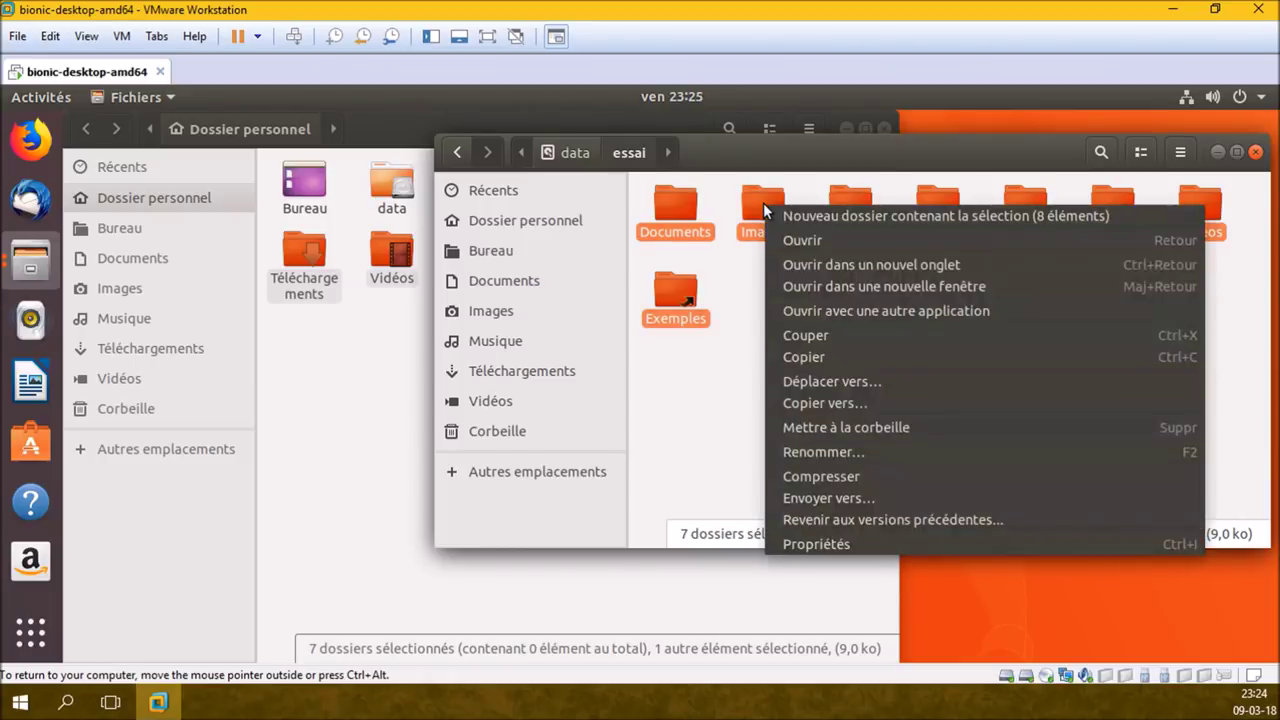
{"action": "left_click", "coordinate": [907, 427]}
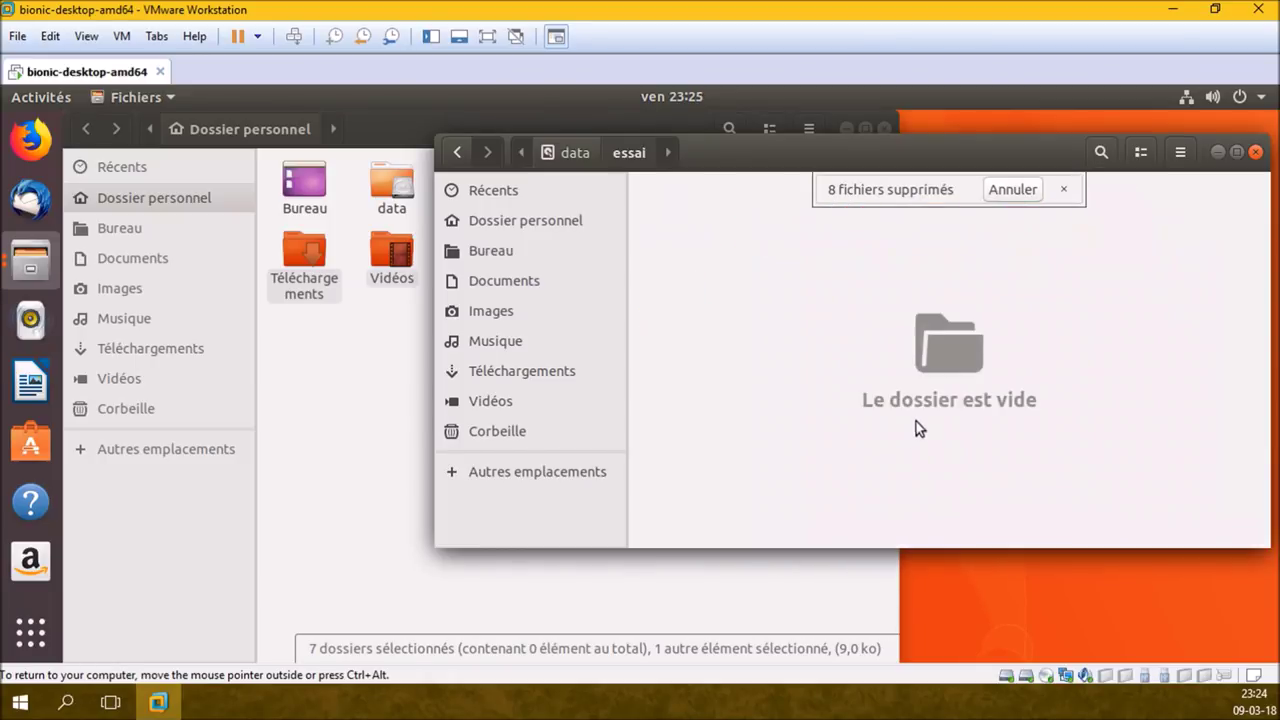
{"action": "left_click", "coordinate": [1256, 154]}
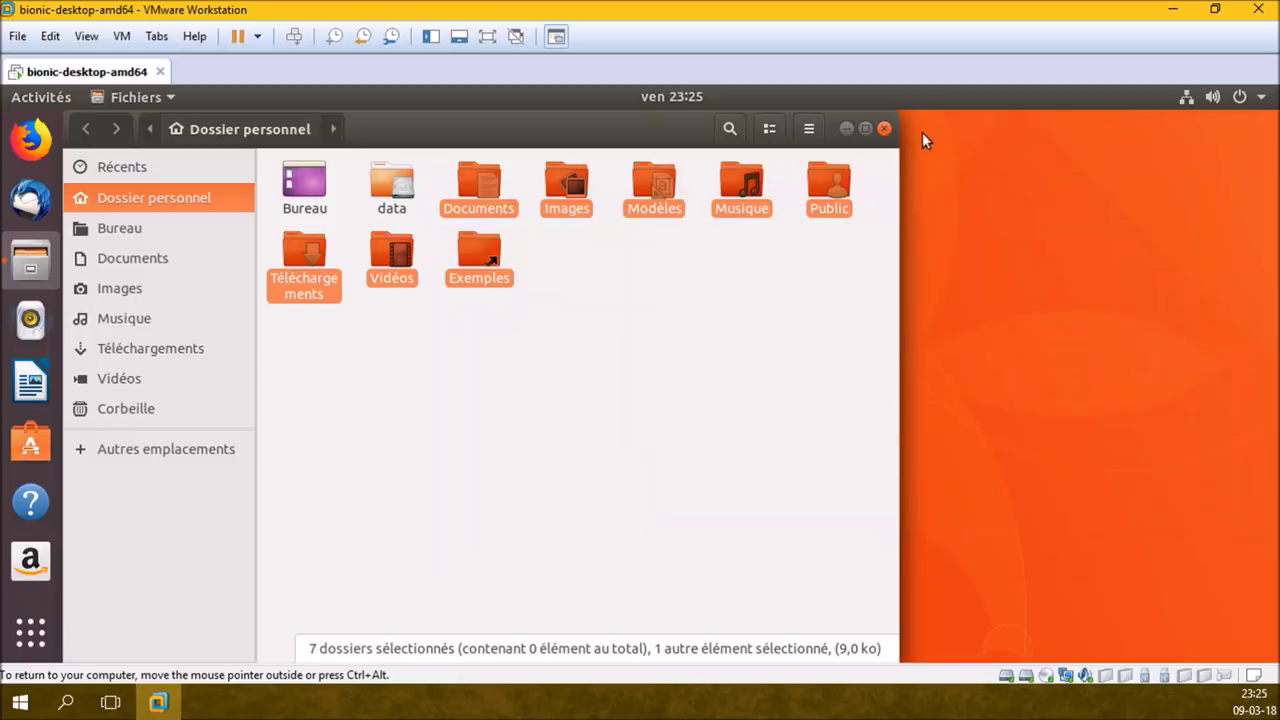
{"action": "left_click", "coordinate": [885, 129]}
Empty the trash to permanently delete the items pasted into essai.
{"action": "right_click", "coordinate": [125, 150]}
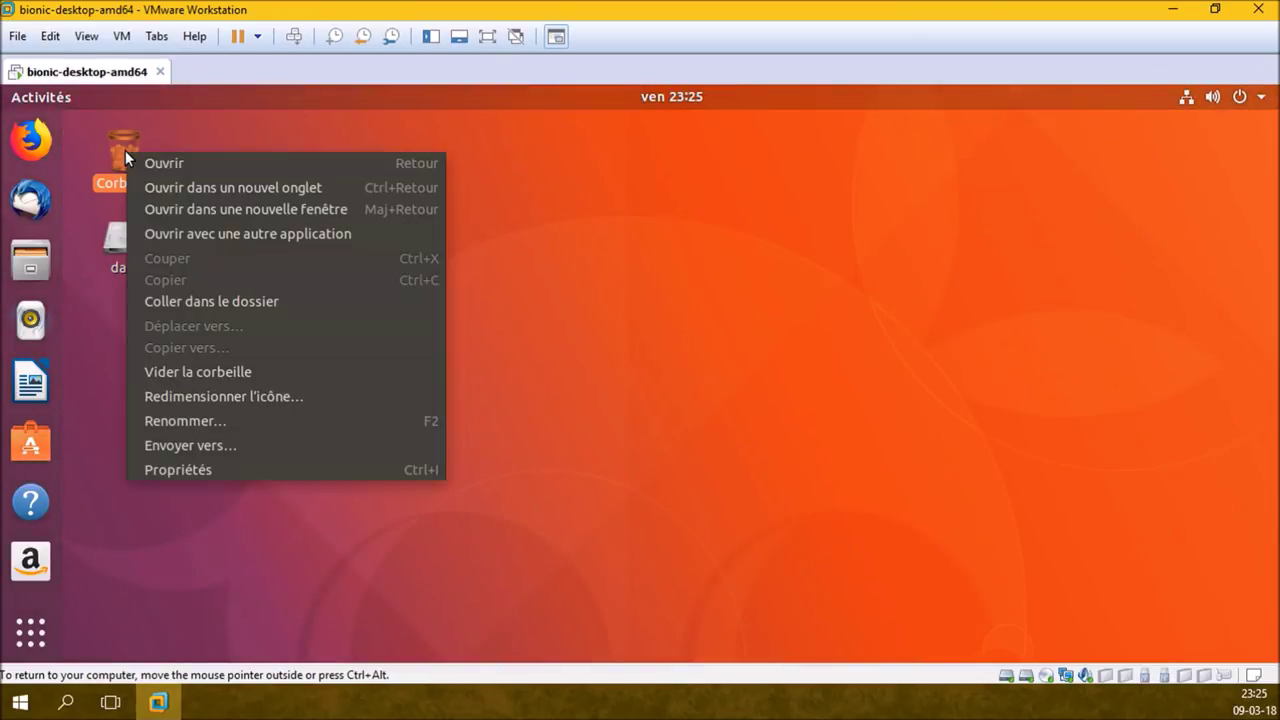
{"action": "left_click", "coordinate": [240, 370]}
{"action": "left_click", "coordinate": [707, 422]}
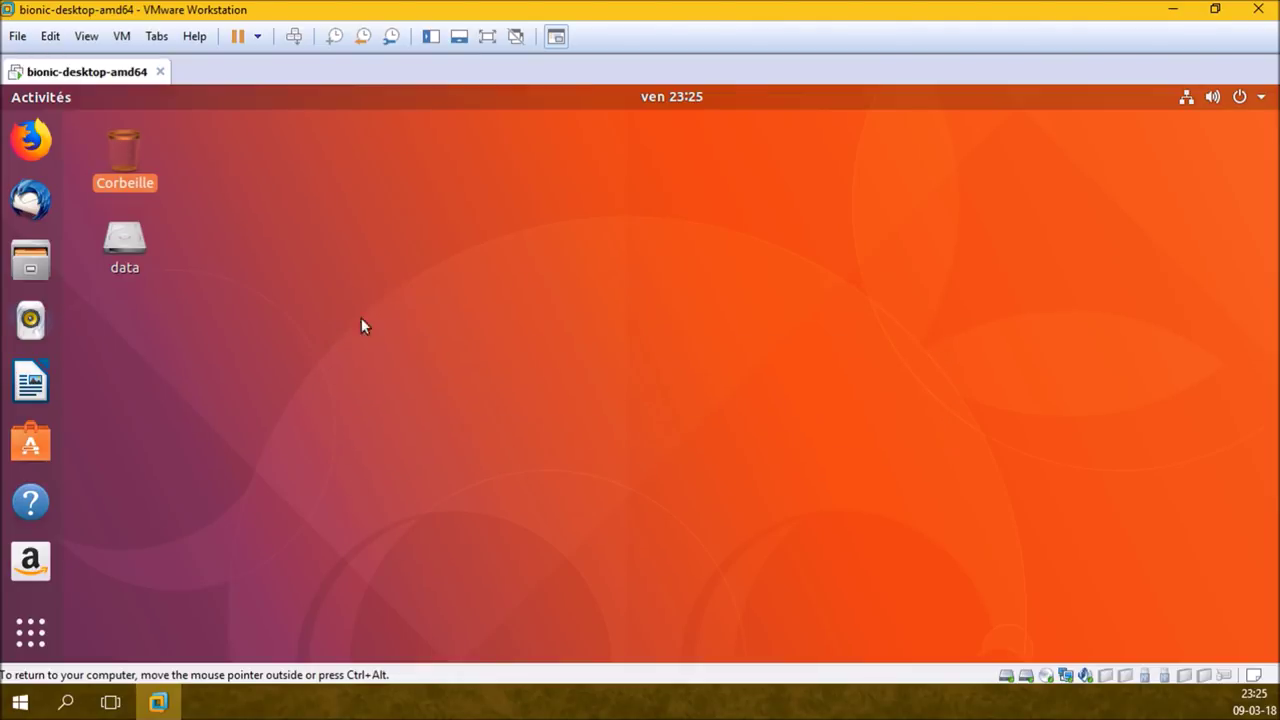
Move the essai folder in the home folder's data directory to the trash and close the file manager.
{"action": "left_click", "coordinate": [30, 260]}
{"action": "double_click", "coordinate": [393, 192]}
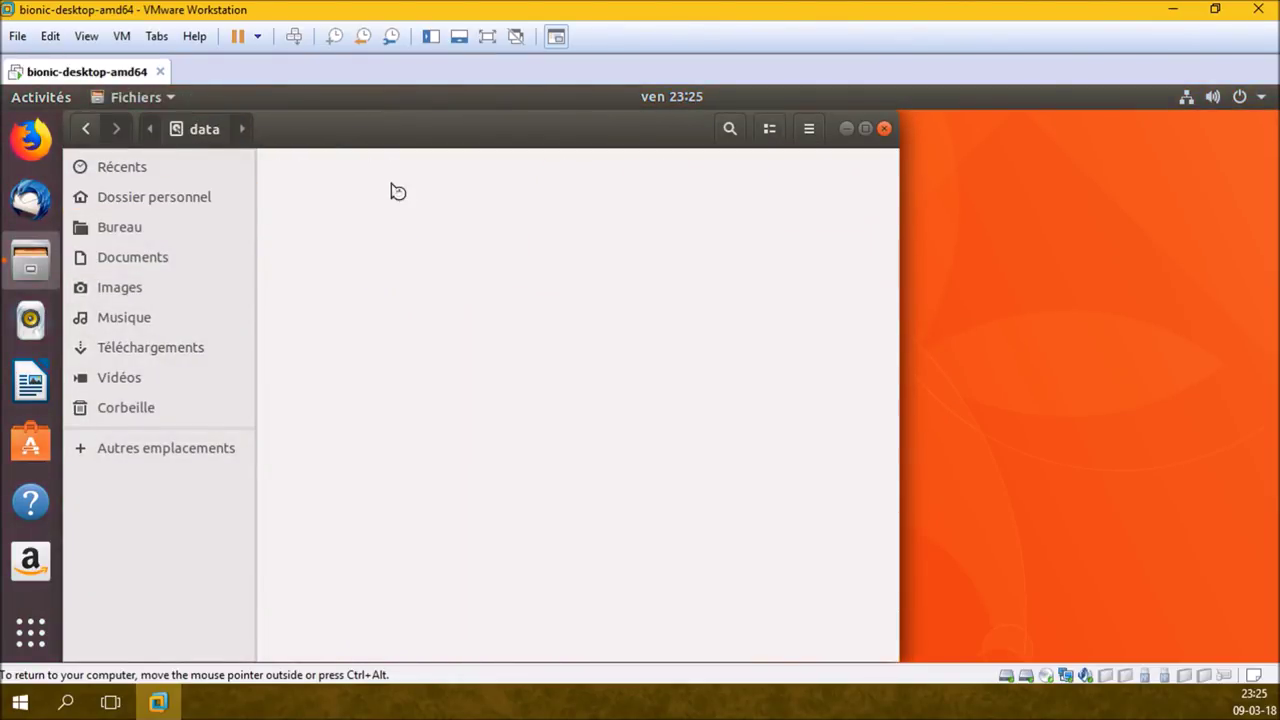
{"action": "left_click", "coordinate": [303, 187]}
{"action": "right_click", "coordinate": [303, 187]}
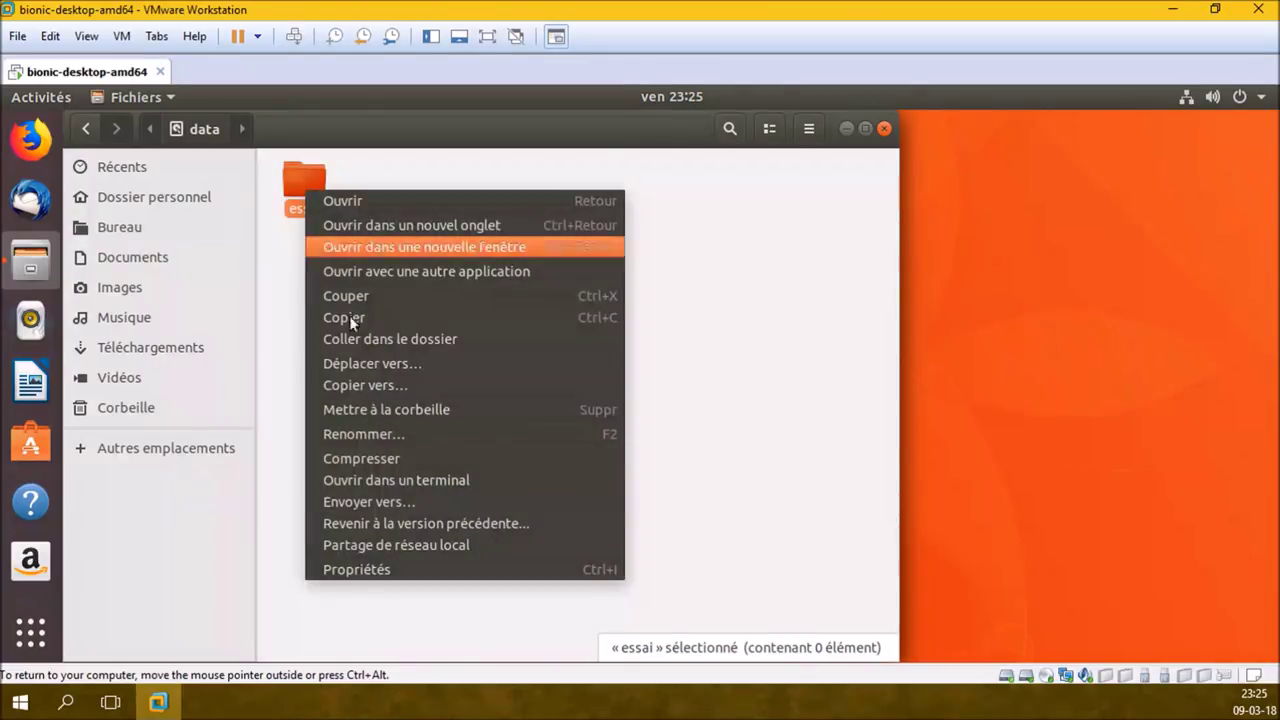
{"action": "left_click", "coordinate": [386, 409]}
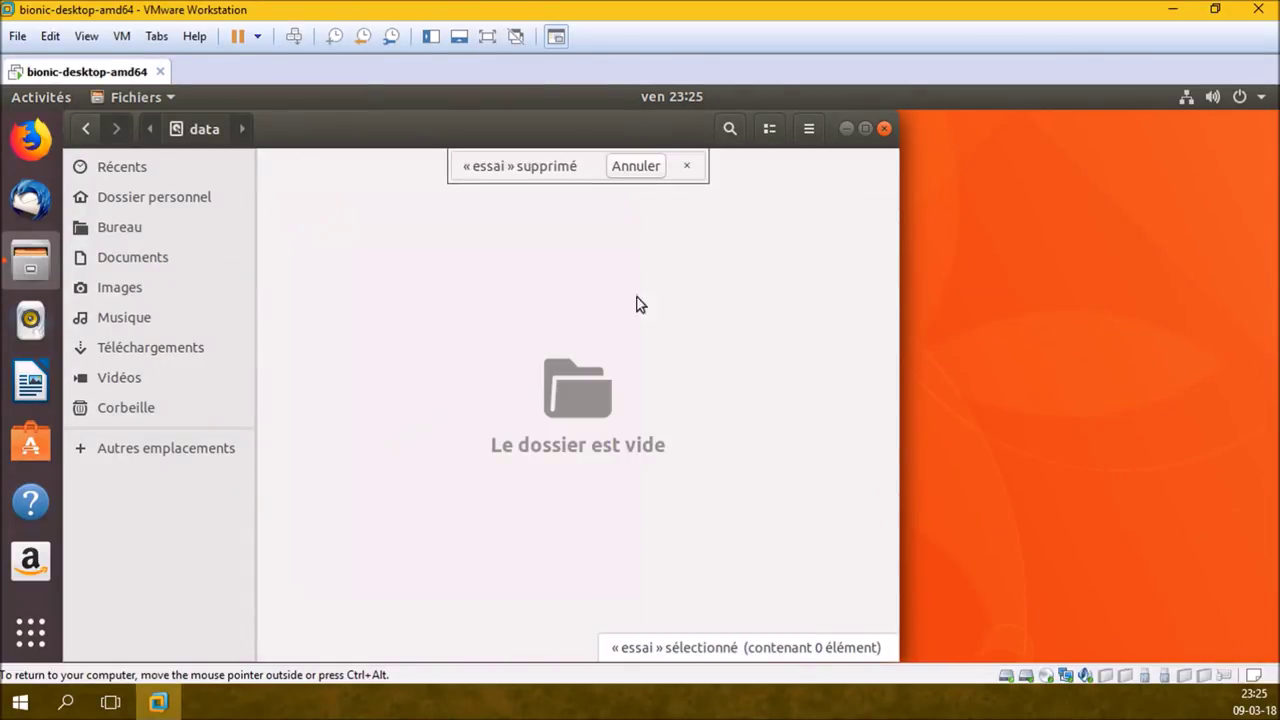
{"action": "left_click", "coordinate": [882, 131]}
Empty the trash again to permanently delete the essai folder.
{"action": "right_click", "coordinate": [120, 158]}
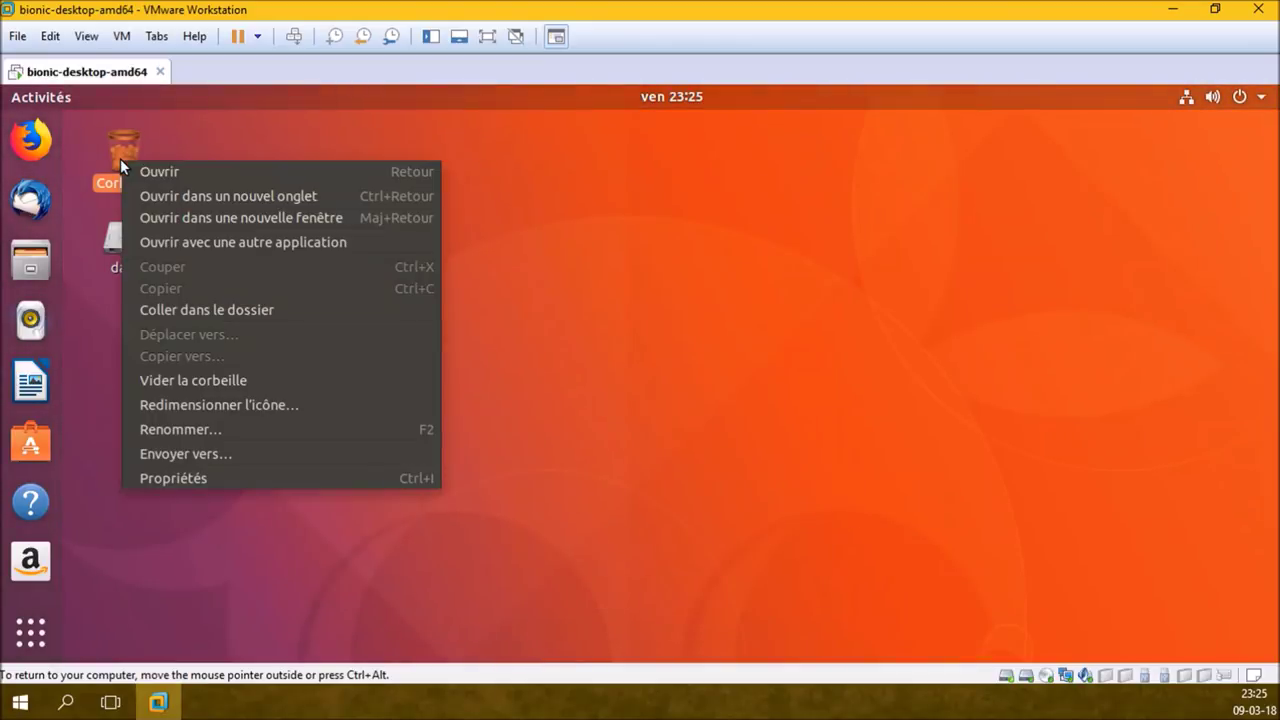
{"action": "left_click", "coordinate": [248, 378]}
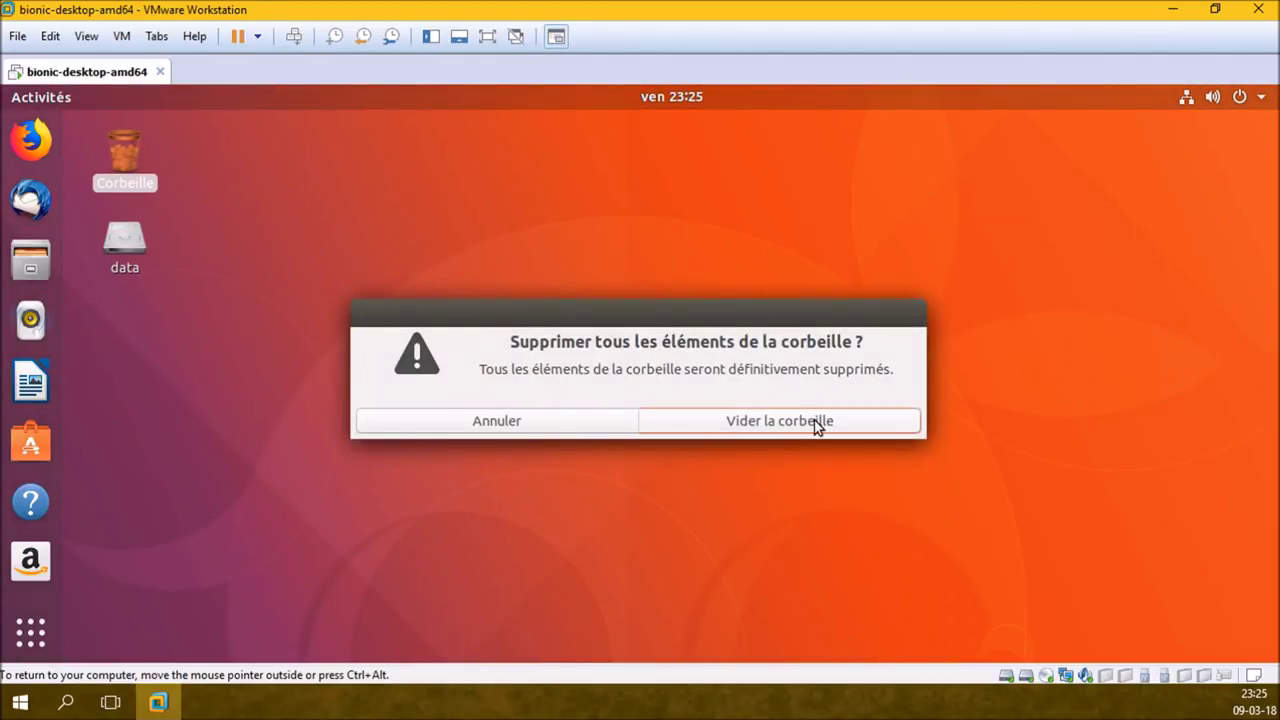
{"action": "left_click", "coordinate": [806, 418]}
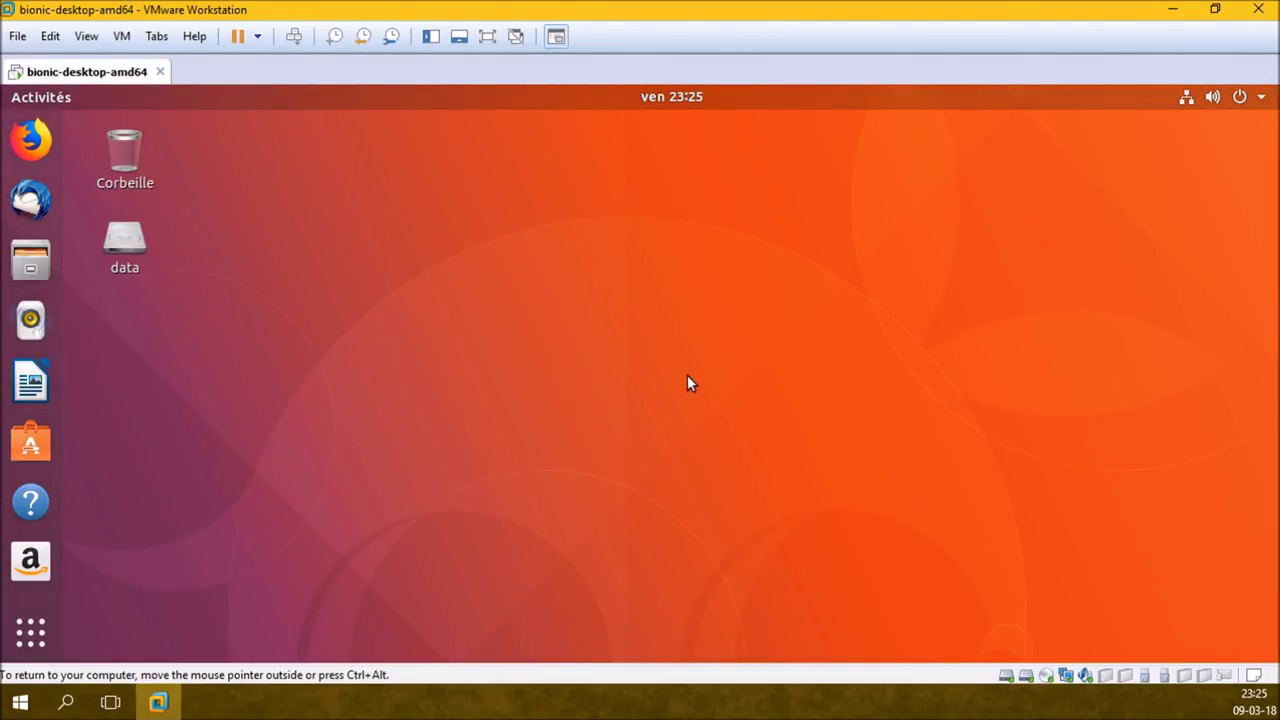